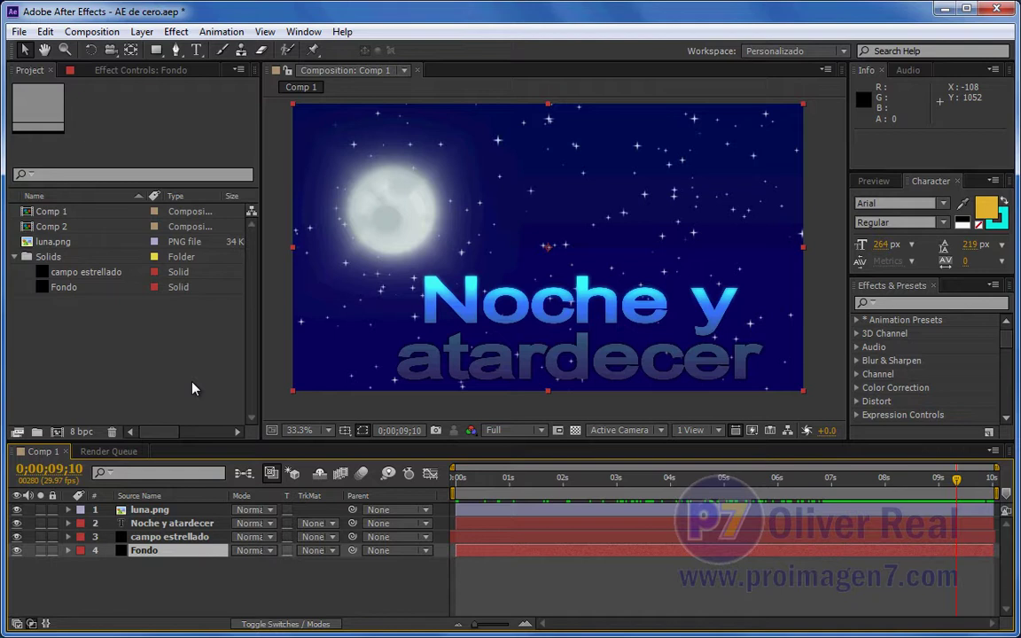
Step: Import Naranja.jpg and drop it on New Composition to create the 'Naranja' comp
click(58, 432)
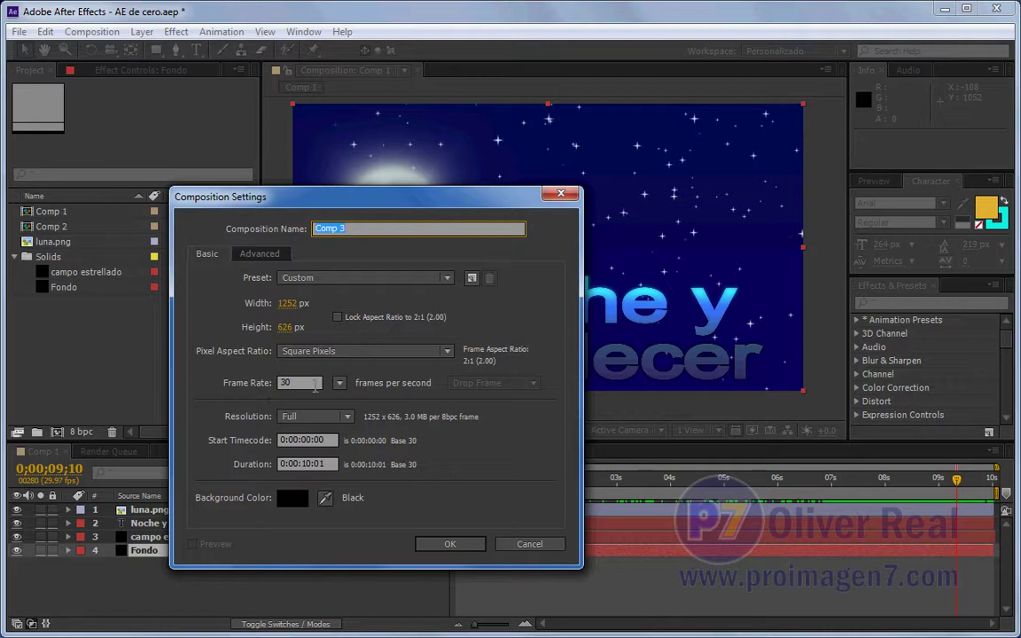
click(529, 543)
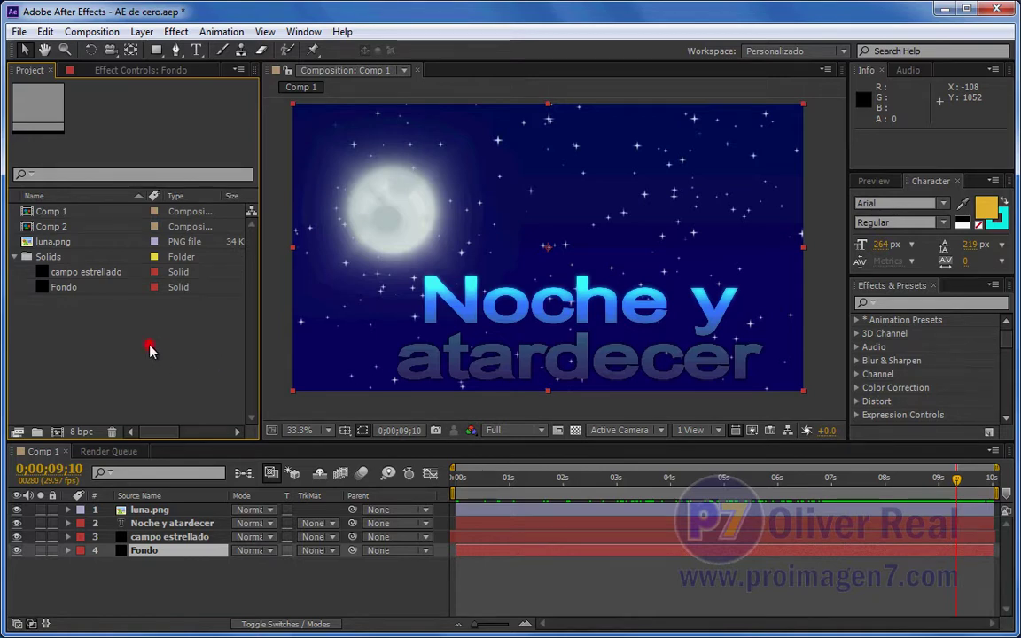
double_click(151, 352)
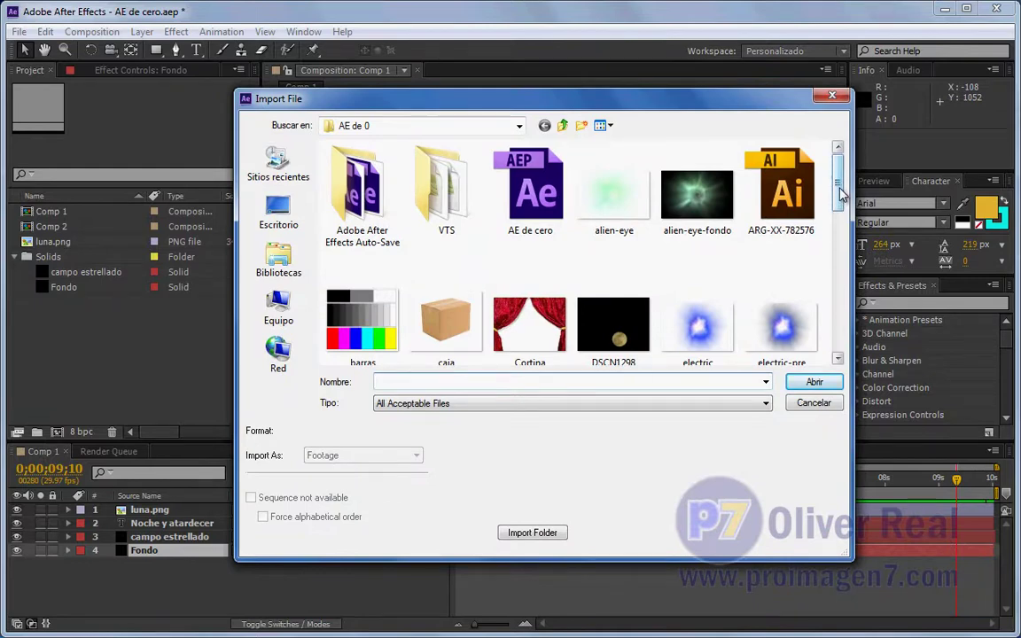
drag(837, 188, 833, 335)
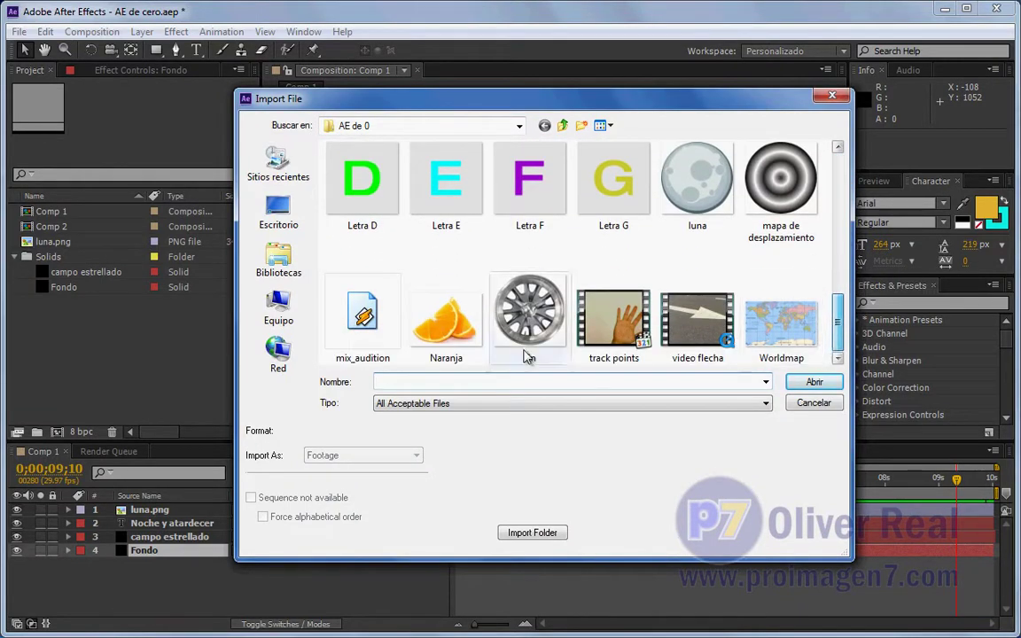
click(446, 319)
click(802, 383)
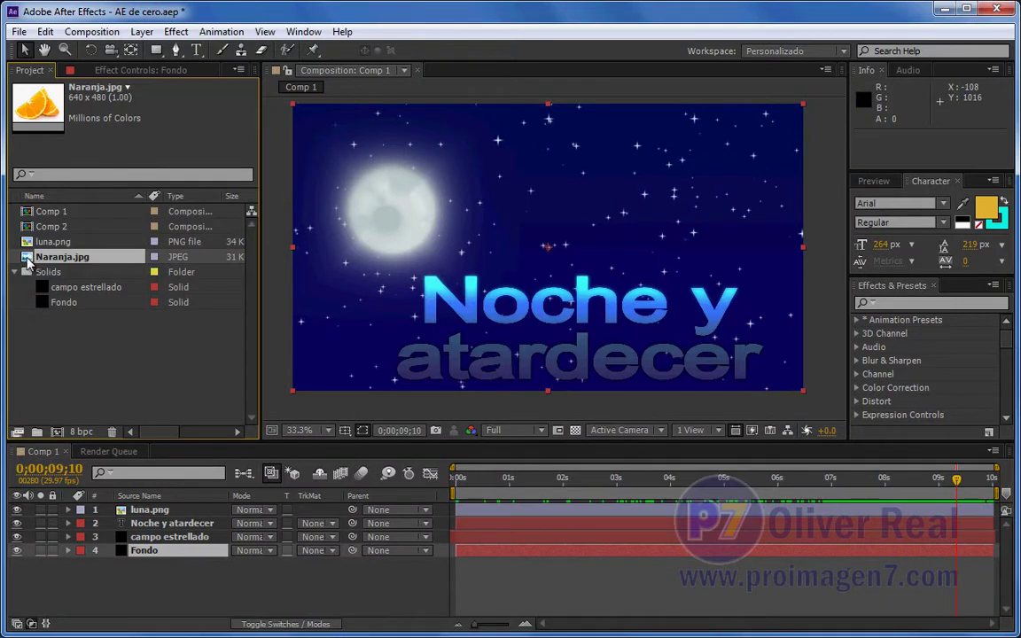
mouse_move(28, 260)
mouse_down()
mouse_move(76, 422)
mouse_move(57, 432)
mouse_up()
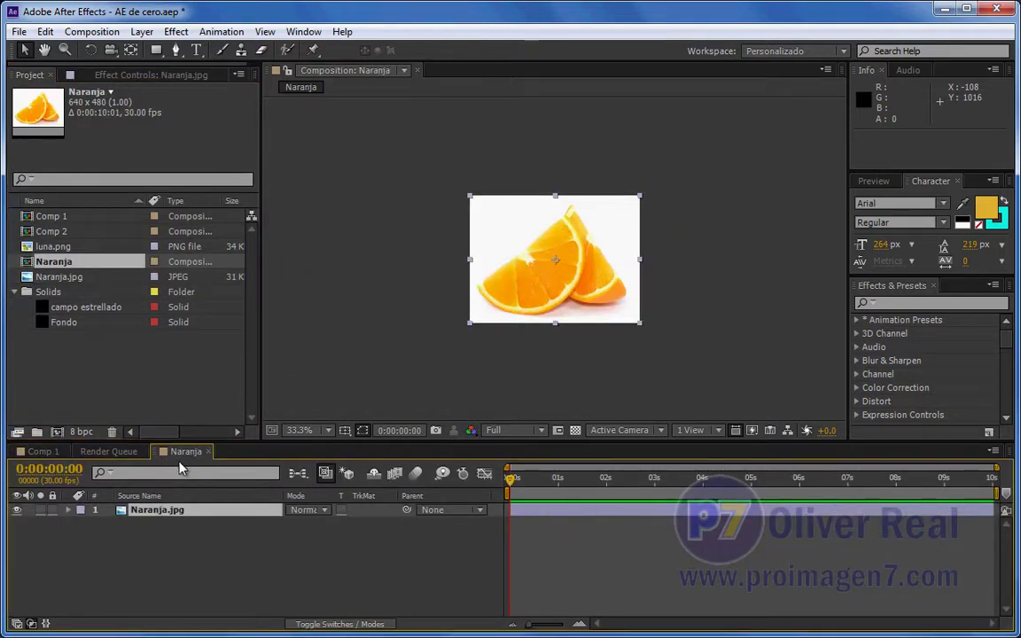
Step: Zoom the Naranja viewer to 100% and then back out to 50%
key(slash)
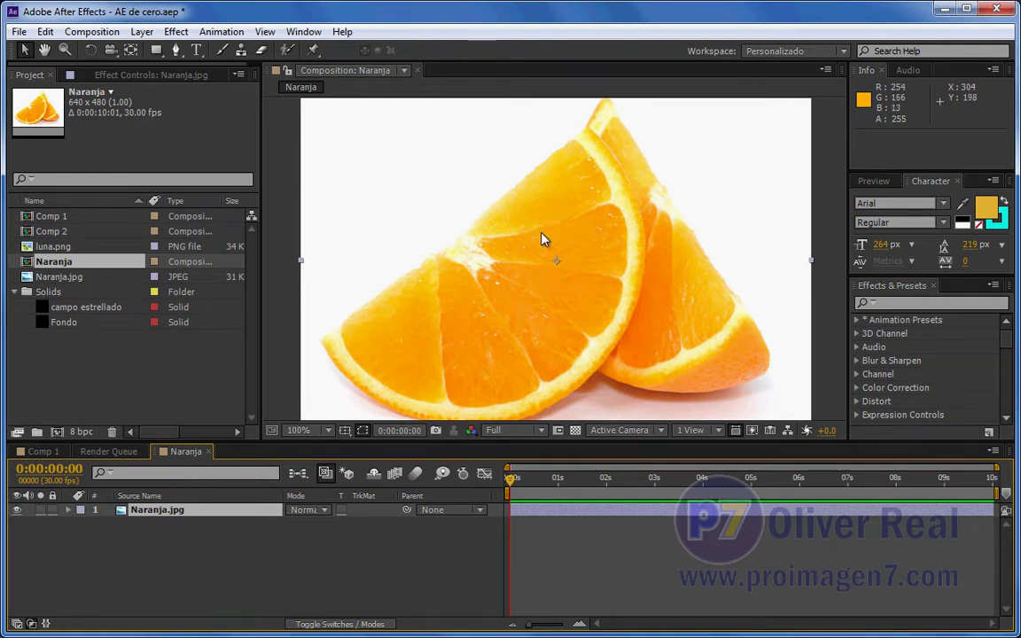
scroll(542, 278, down, 2)
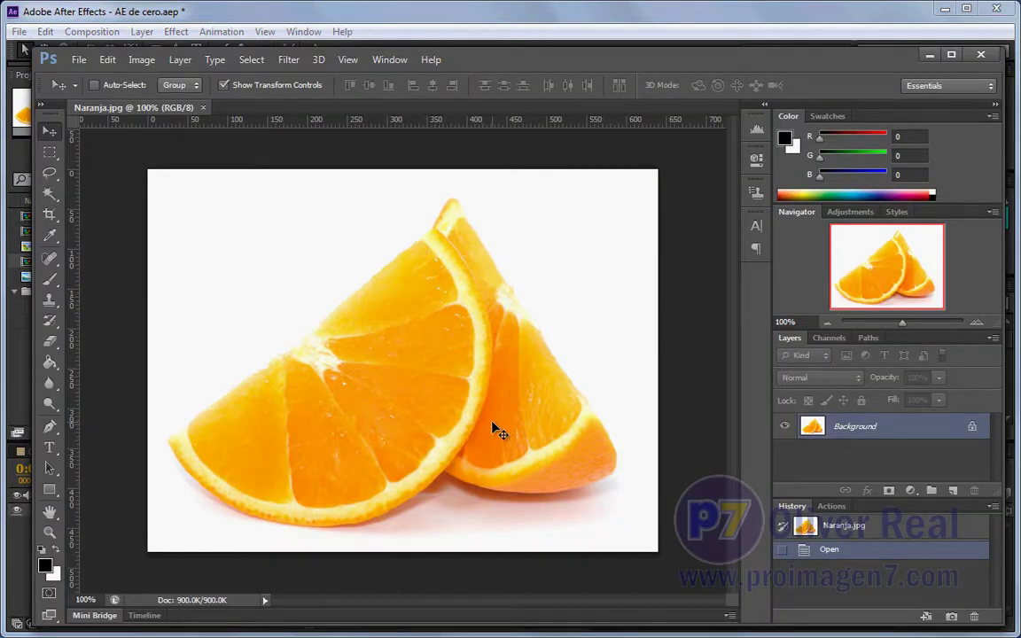
Step: Marquee-select the front orange slice in Photoshop, pick the Move tool, and return to After Effects
click(51, 150)
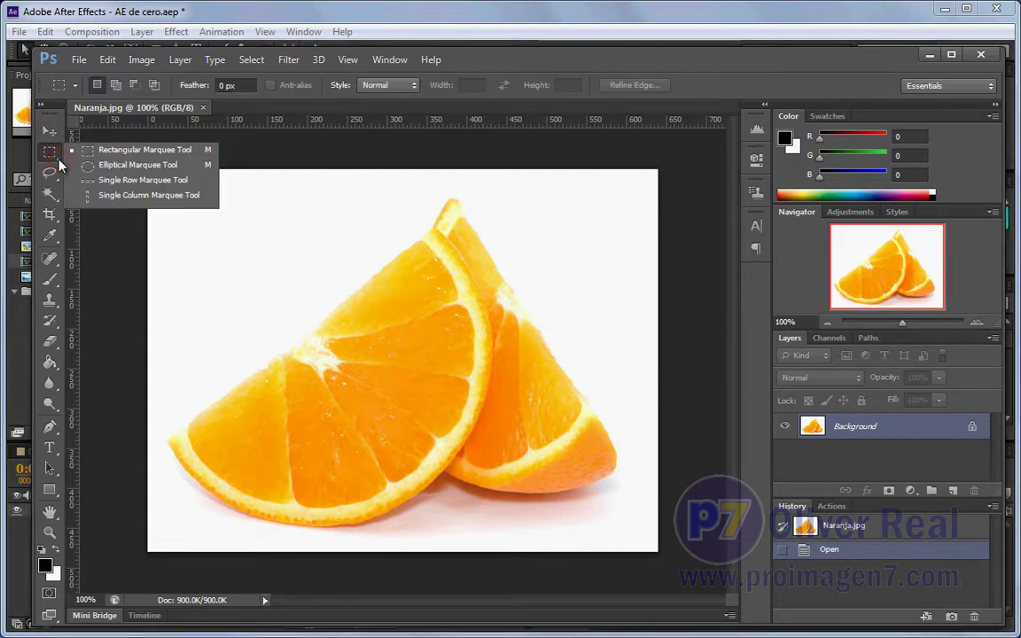
click(129, 152)
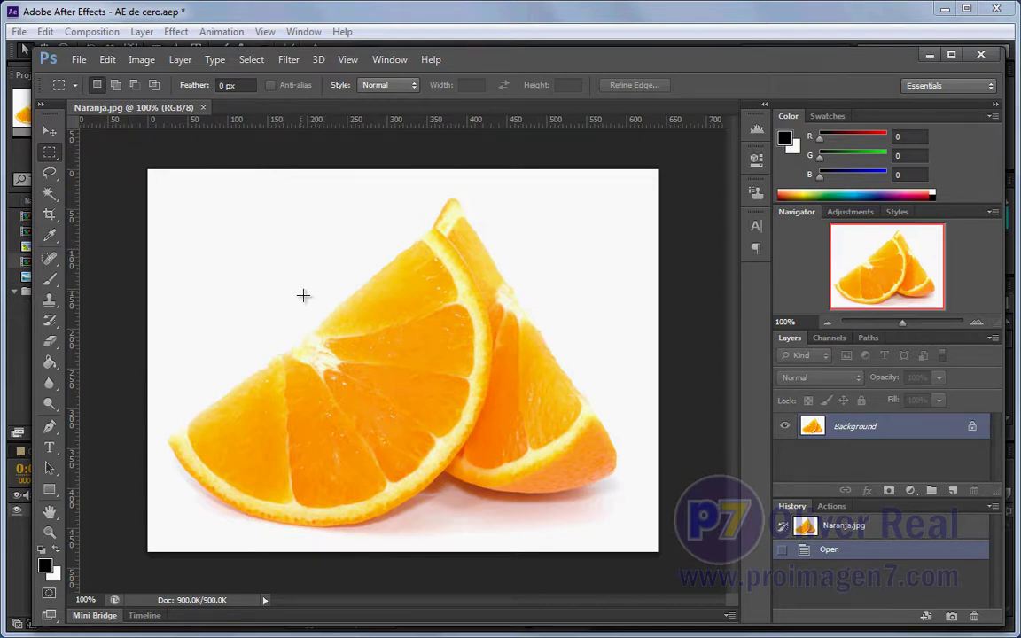
drag(298, 314, 514, 489)
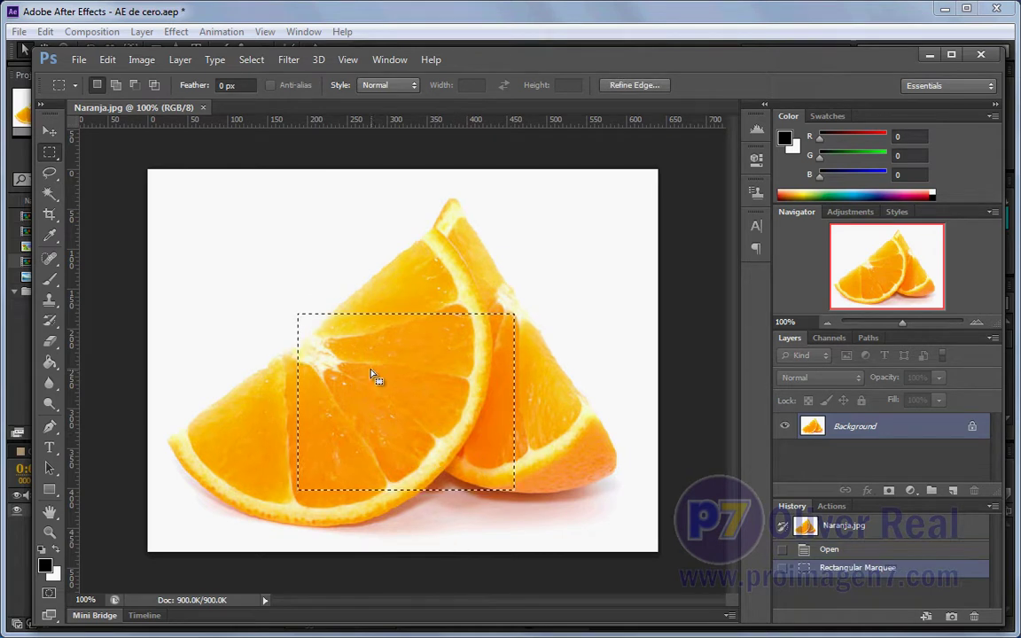
mouse_move(416, 406)
mouse_down()
mouse_move(483, 341)
mouse_move(497, 350)
mouse_move(312, 441)
mouse_up()
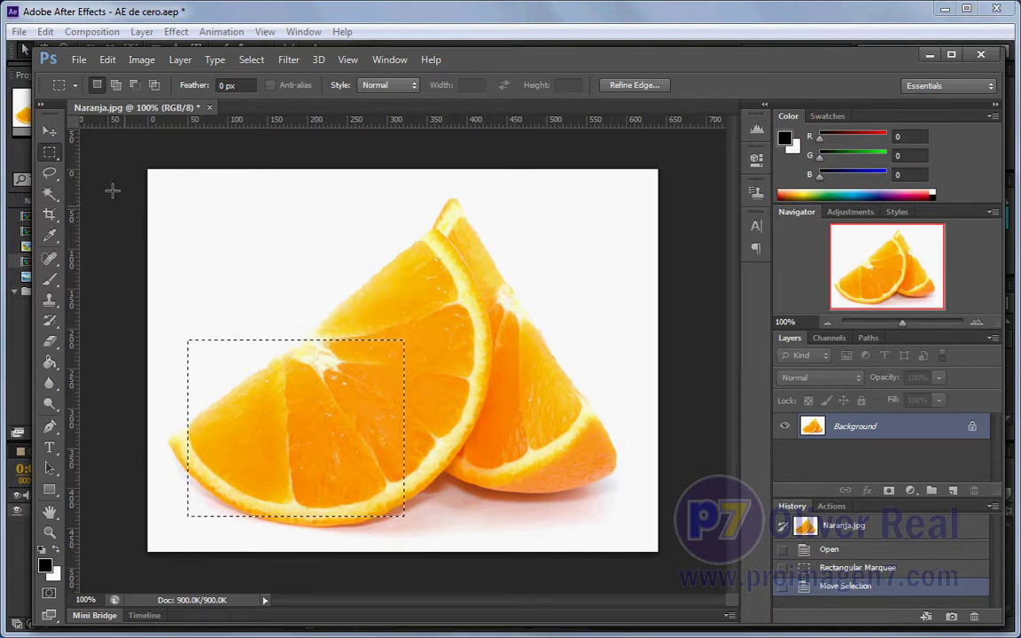
click(49, 133)
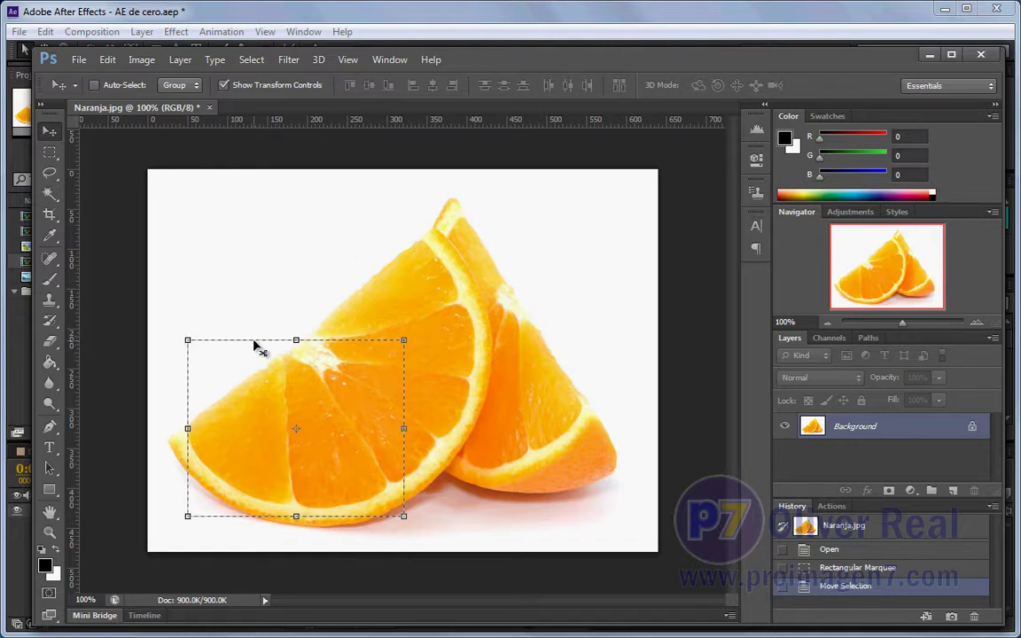
click(418, 18)
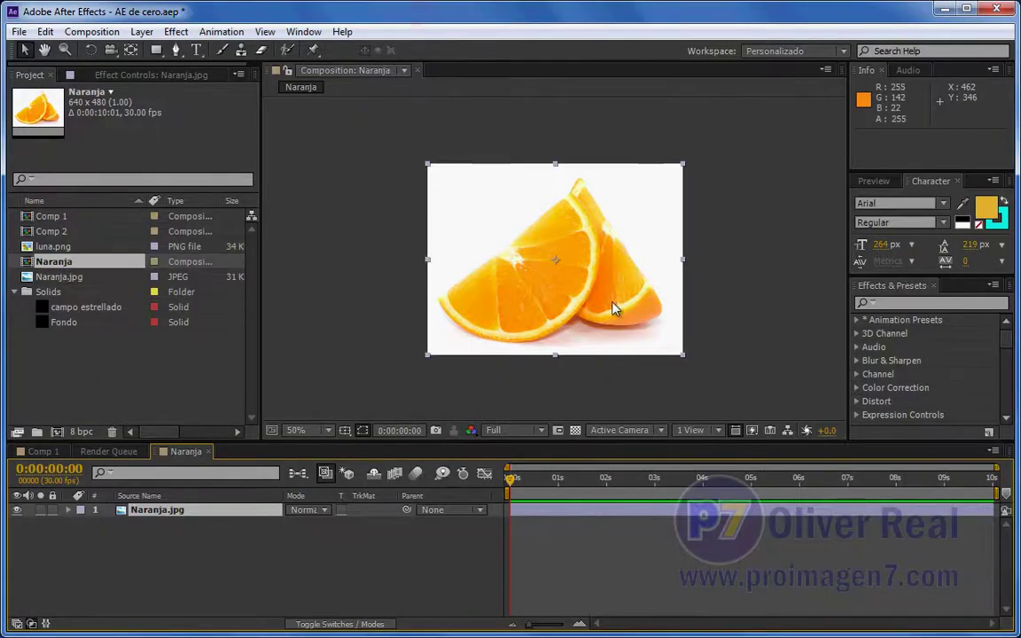
Step: Choose the Rectangle Tool and select the Naranja.jpg layer in the timeline
click(160, 53)
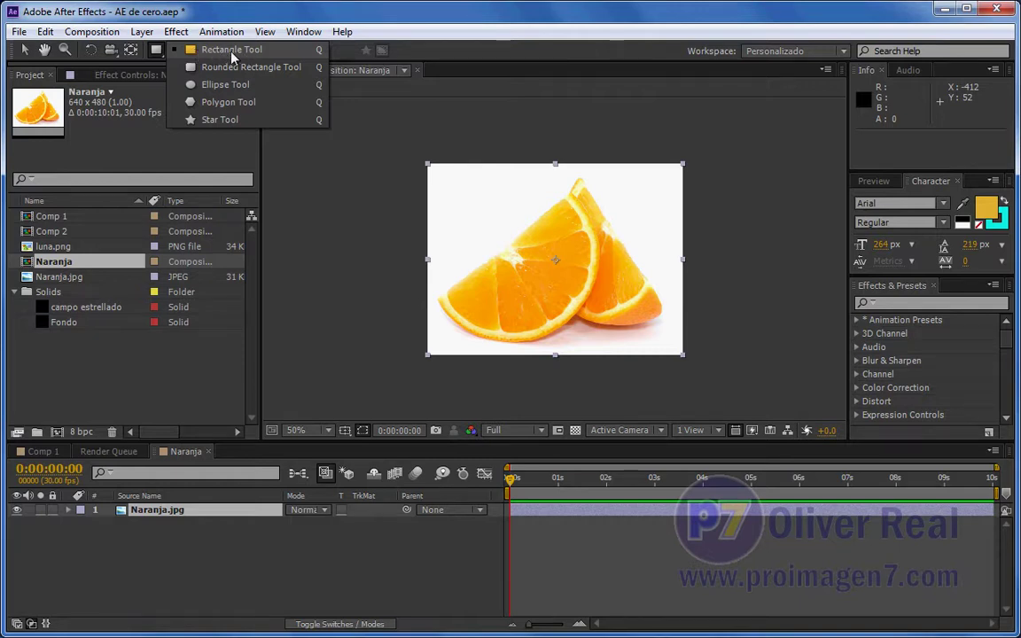
click(232, 57)
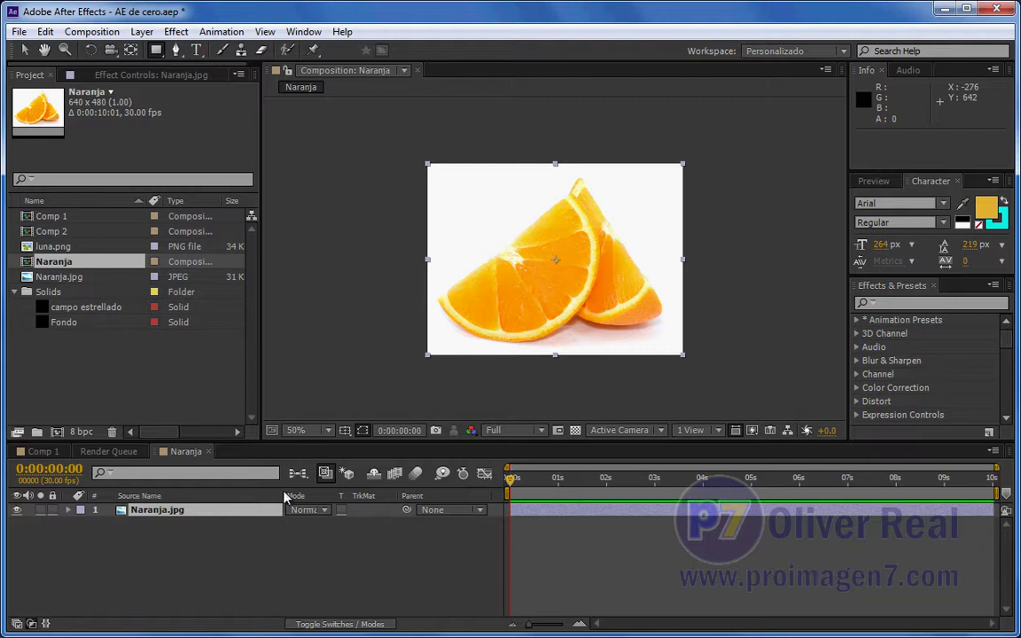
click(156, 517)
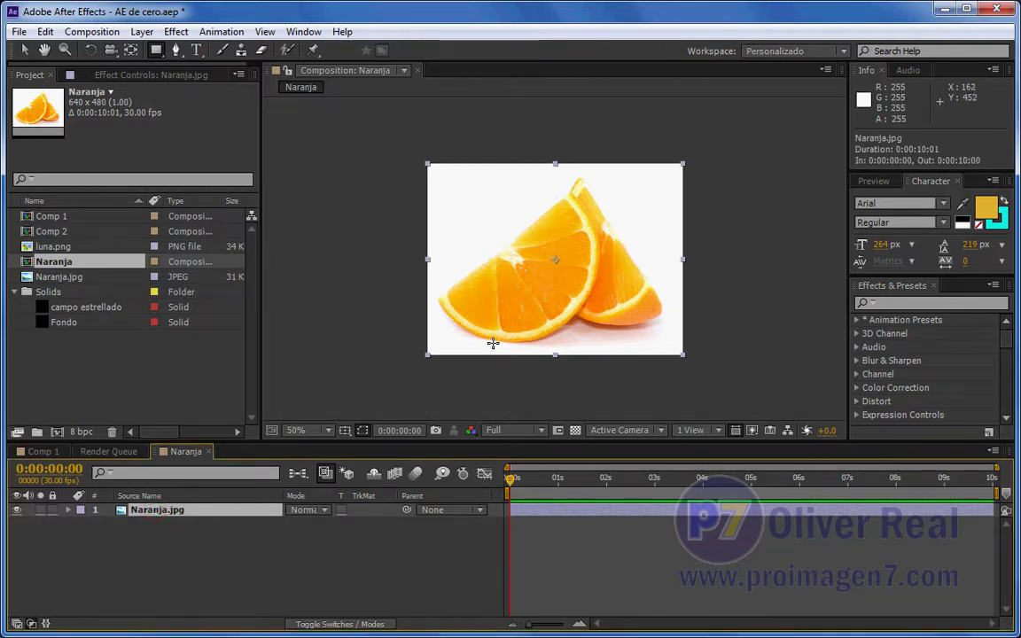
click(280, 565)
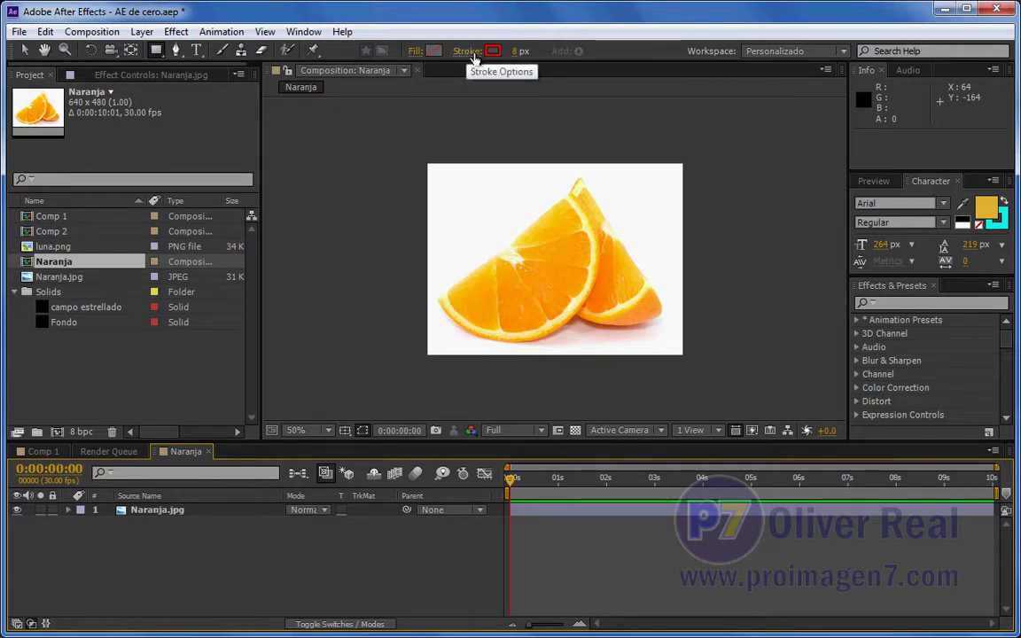
click(163, 512)
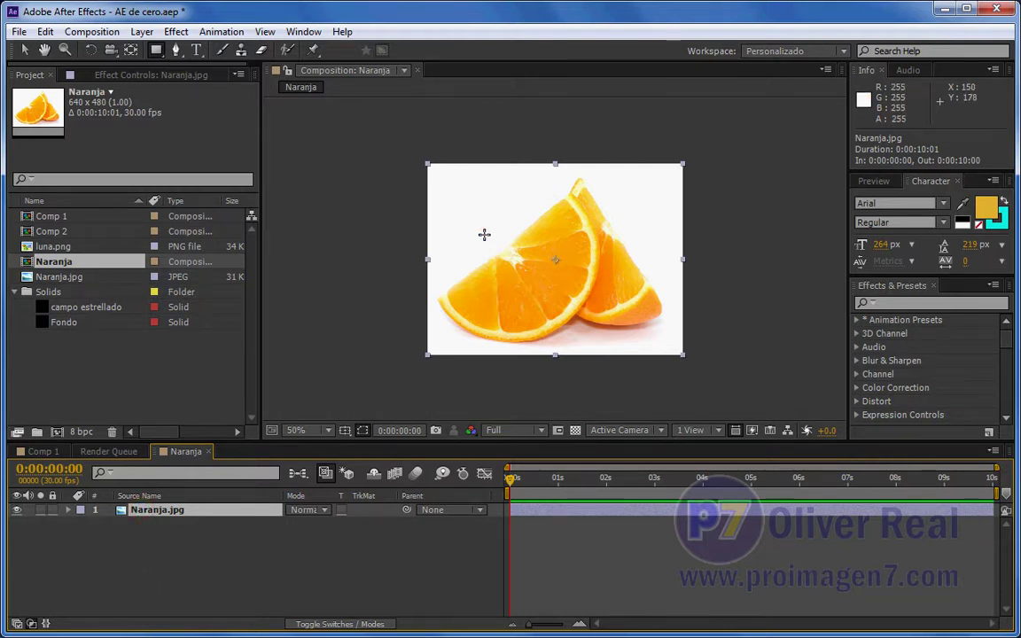
Step: Draw a rectangular mask over the orange and switch to the Selection tool
drag(476, 234, 610, 332)
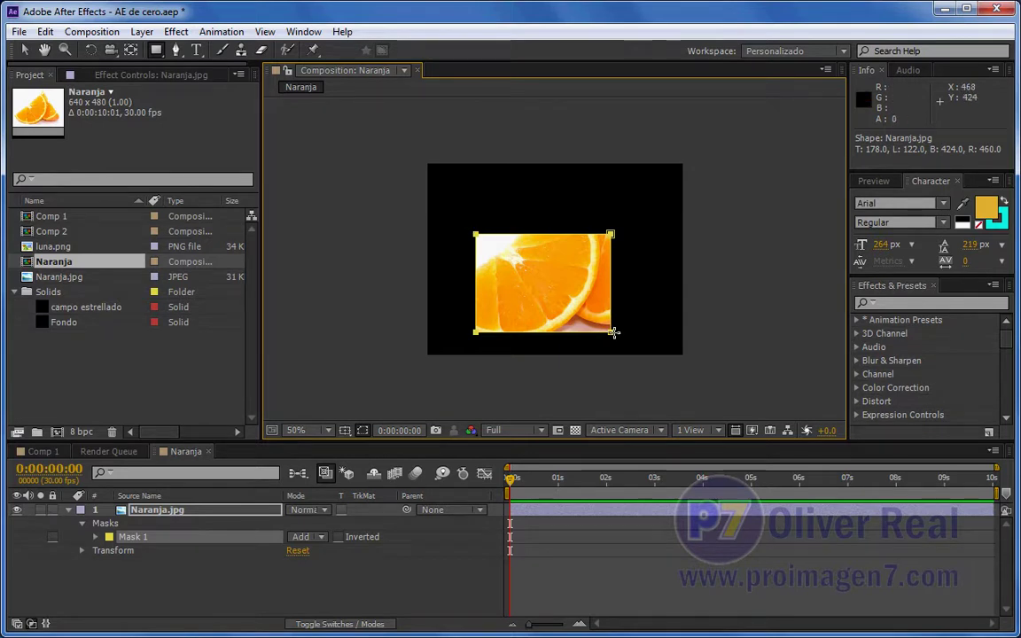
click(25, 50)
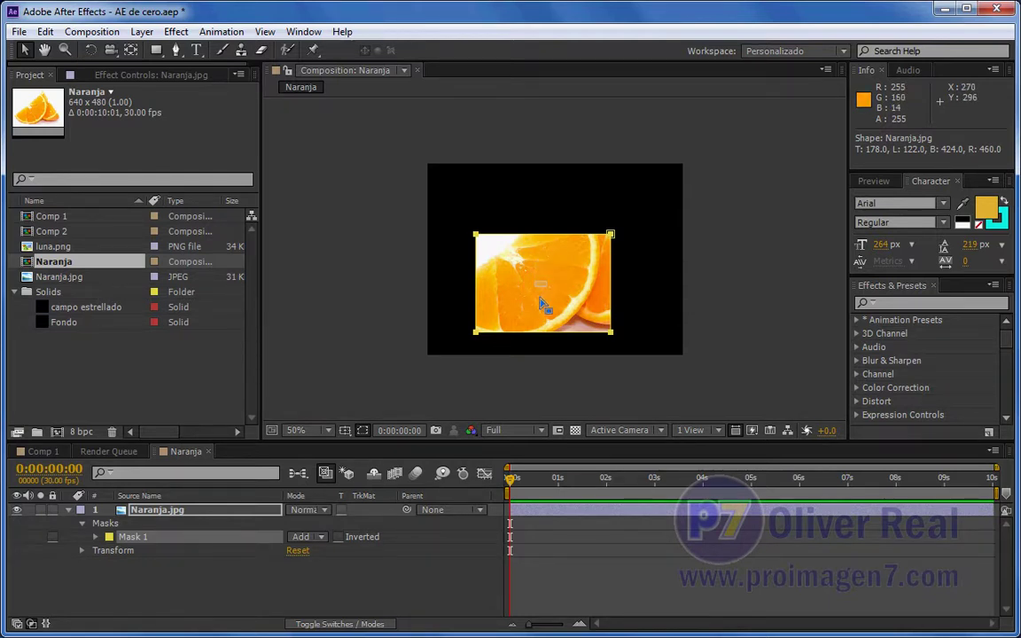
drag(545, 254, 572, 302)
Step: Test moving the masked Naranja.jpg layer, undo the move, and select Mask 1
click(541, 292)
click(653, 298)
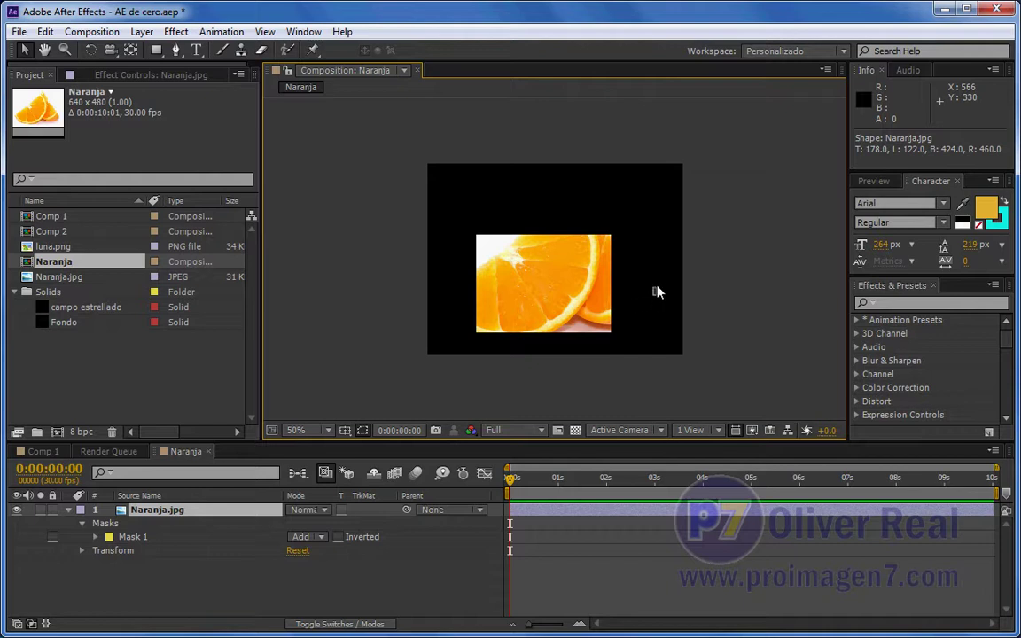
click(148, 514)
mouse_move(570, 299)
mouse_down()
mouse_move(593, 247)
mouse_move(645, 268)
mouse_move(627, 244)
mouse_move(604, 264)
mouse_move(617, 280)
mouse_up()
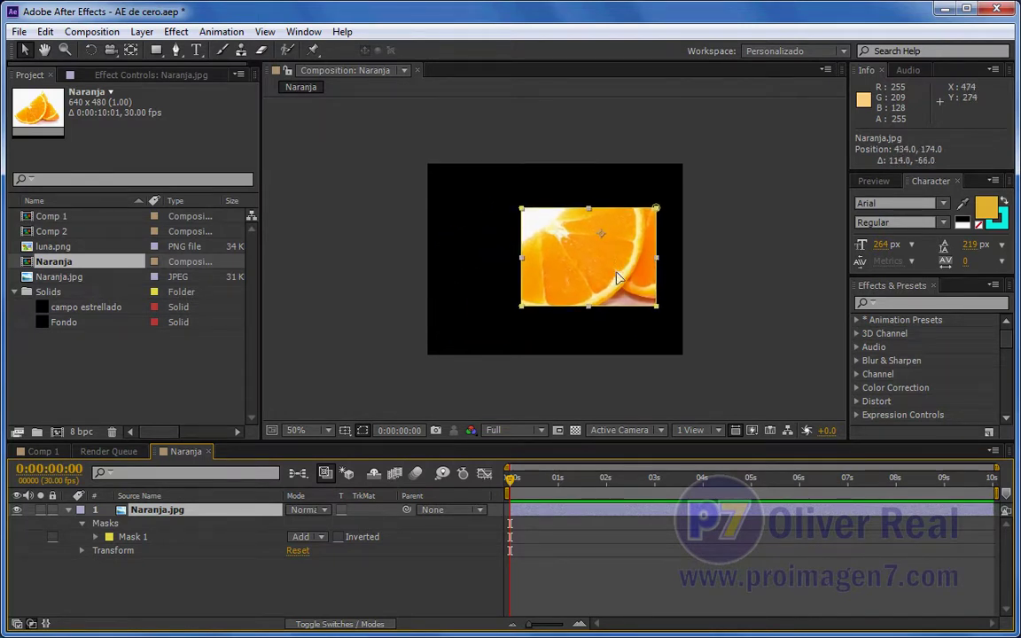
key(ctrl+z)
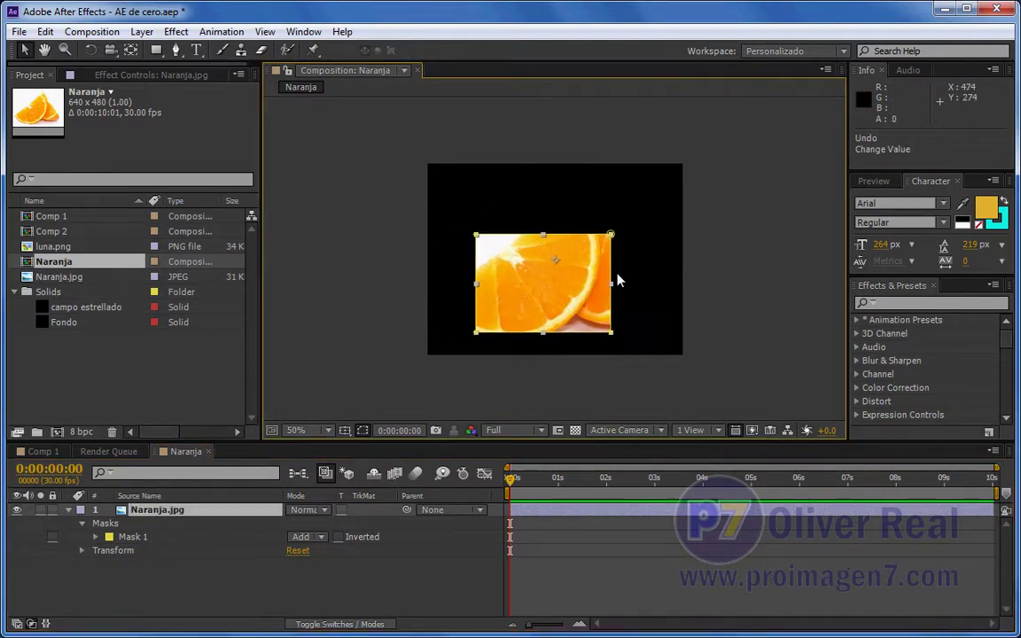
click(133, 537)
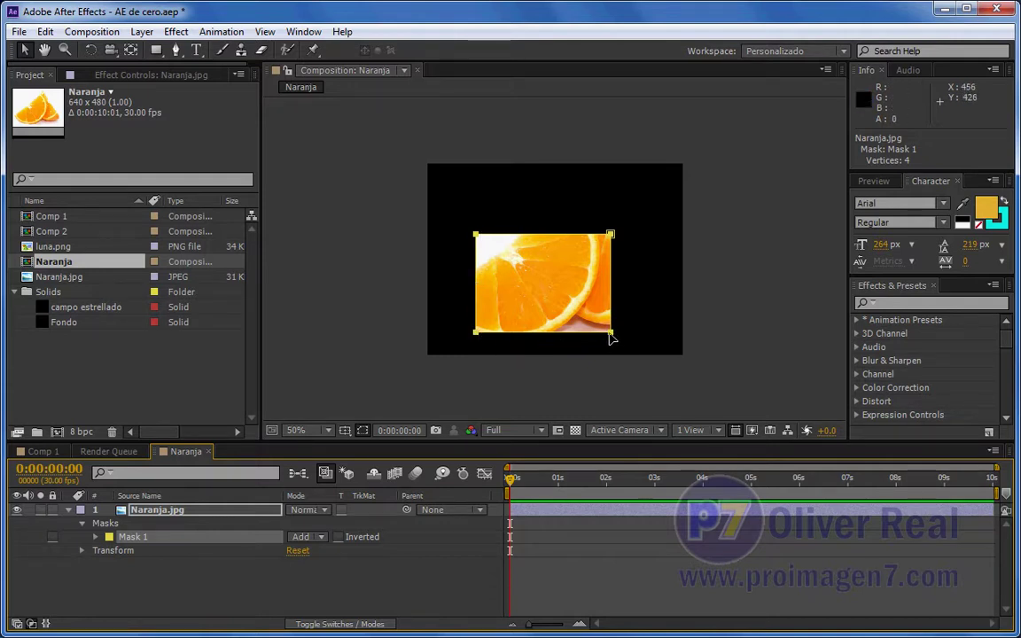
Step: Try reshaping the mask's edges and corners, undoing each change
mouse_move(612, 336)
mouse_down()
mouse_move(672, 268)
mouse_move(695, 321)
mouse_move(640, 266)
mouse_move(595, 337)
mouse_move(617, 337)
mouse_move(554, 361)
mouse_move(661, 358)
mouse_move(671, 296)
mouse_move(636, 257)
mouse_move(713, 267)
mouse_move(538, 360)
mouse_move(580, 366)
mouse_move(603, 326)
mouse_move(694, 353)
mouse_move(663, 333)
mouse_move(592, 316)
mouse_move(526, 344)
mouse_move(570, 353)
mouse_move(658, 271)
mouse_move(624, 282)
mouse_move(562, 346)
mouse_move(602, 320)
mouse_move(623, 342)
mouse_move(586, 320)
mouse_move(615, 338)
mouse_move(618, 304)
mouse_move(602, 325)
mouse_up()
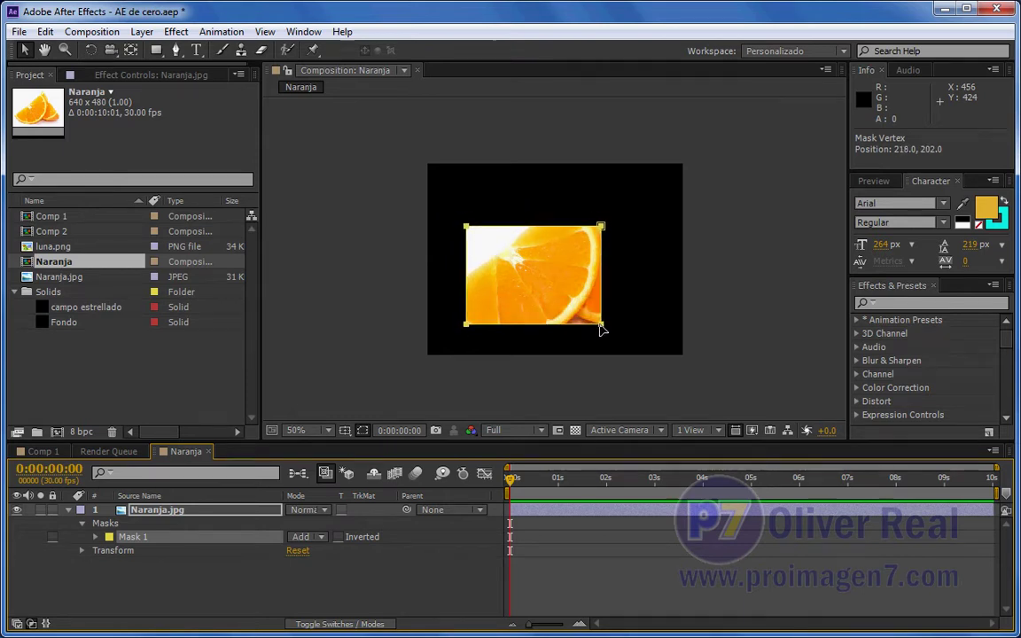
click(567, 386)
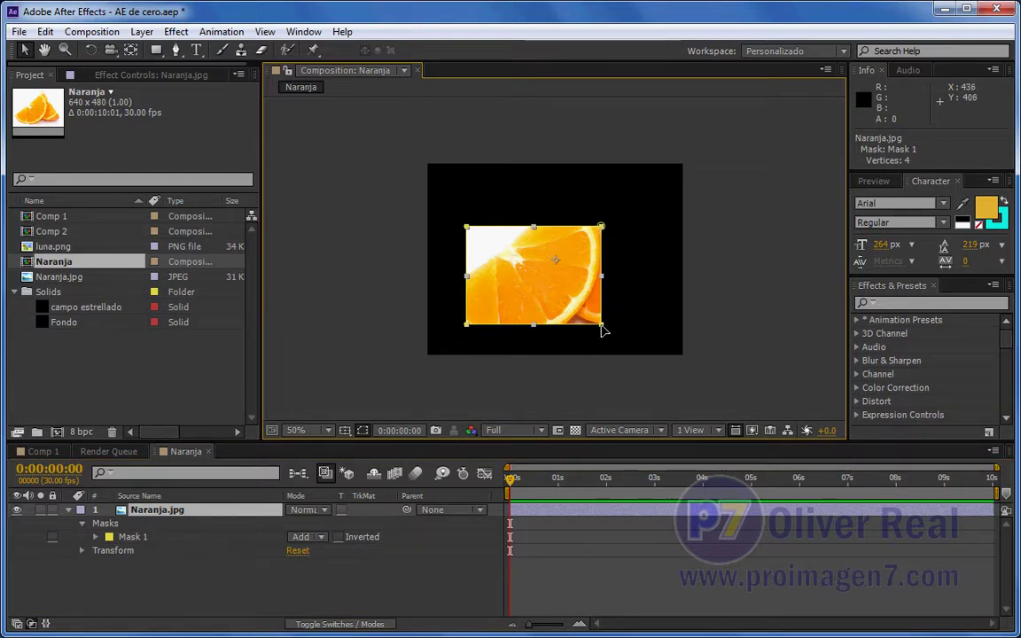
drag(603, 328, 599, 294)
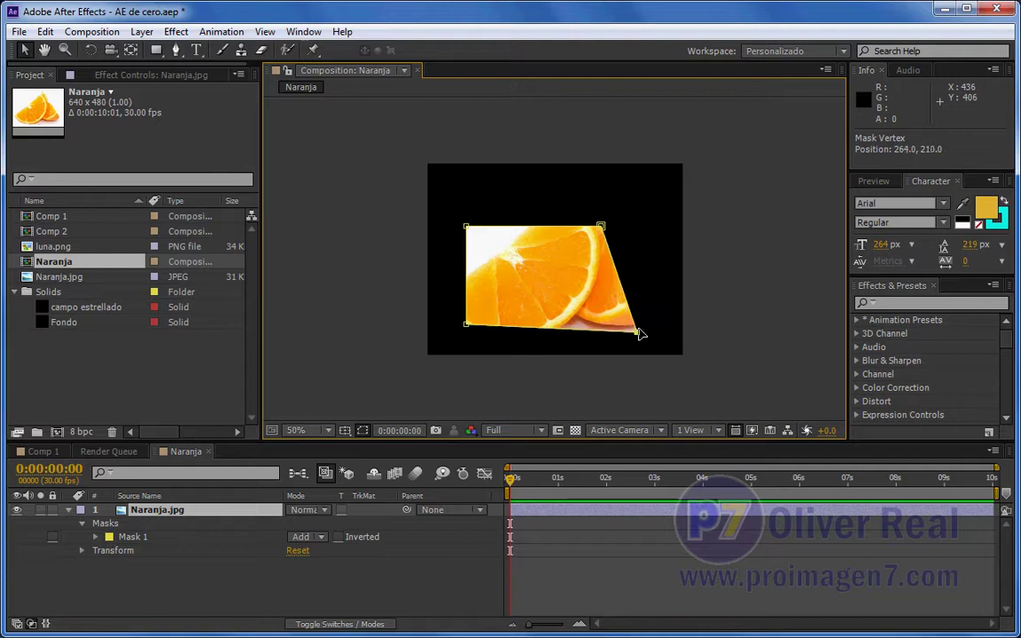
key(ctrl+z)
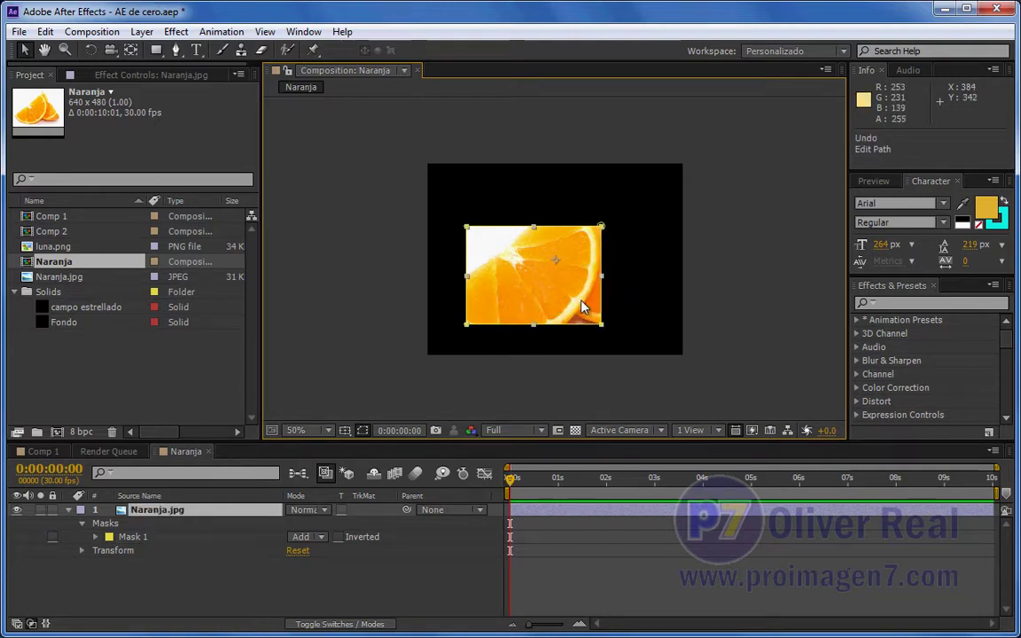
click(642, 302)
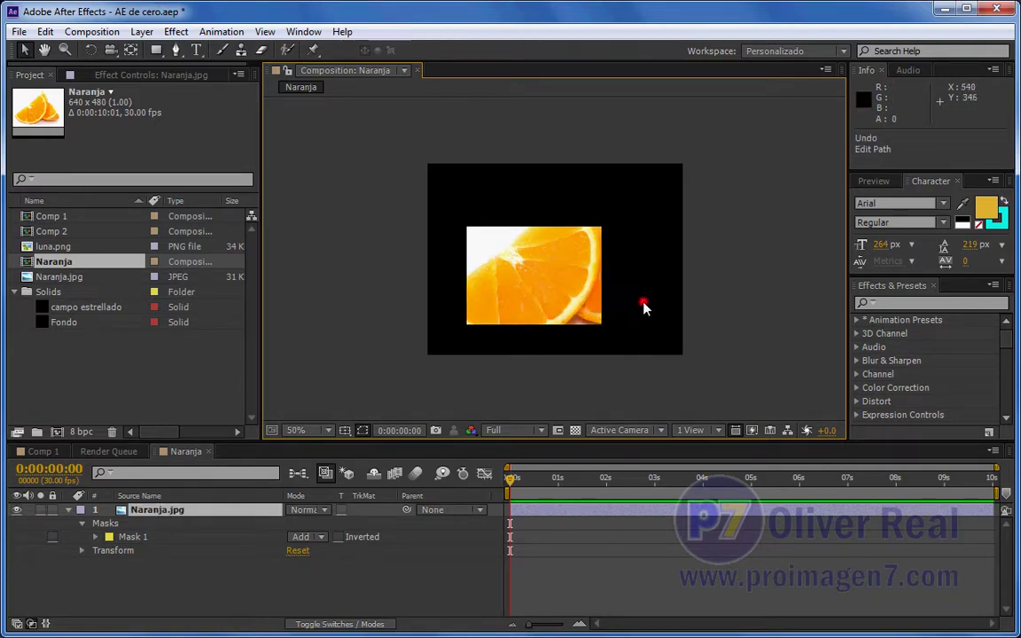
click(540, 280)
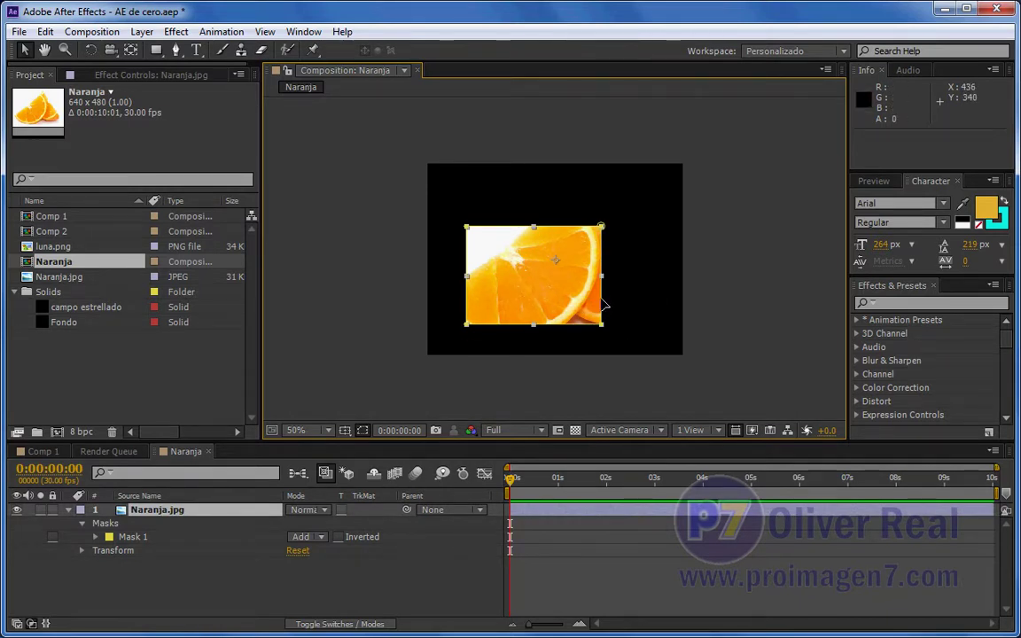
mouse_move(606, 302)
mouse_down()
mouse_move(635, 308)
mouse_move(585, 258)
mouse_move(625, 267)
mouse_up()
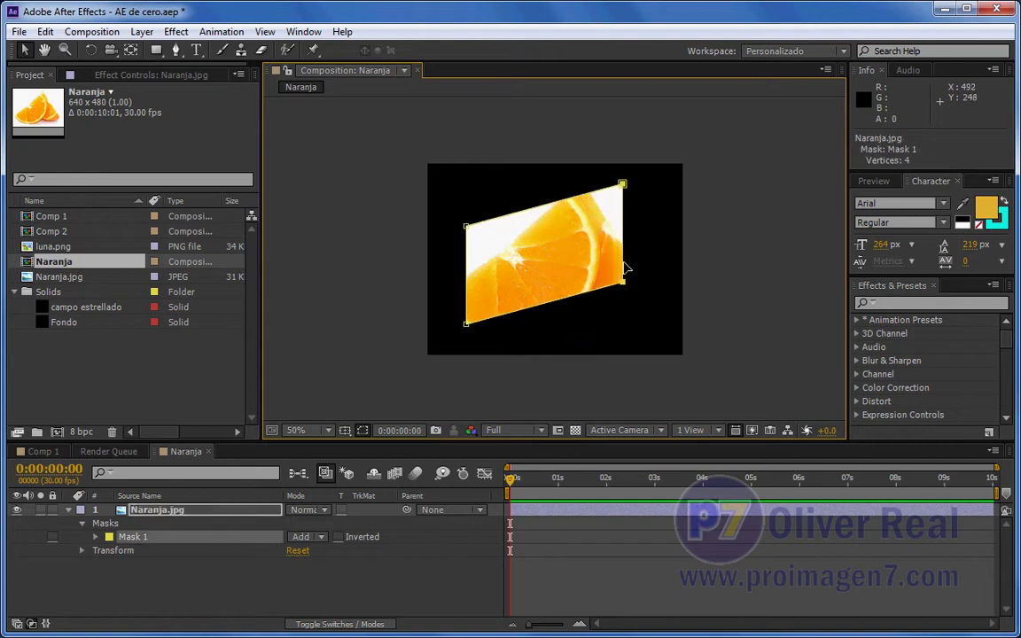
key(ctrl+z)
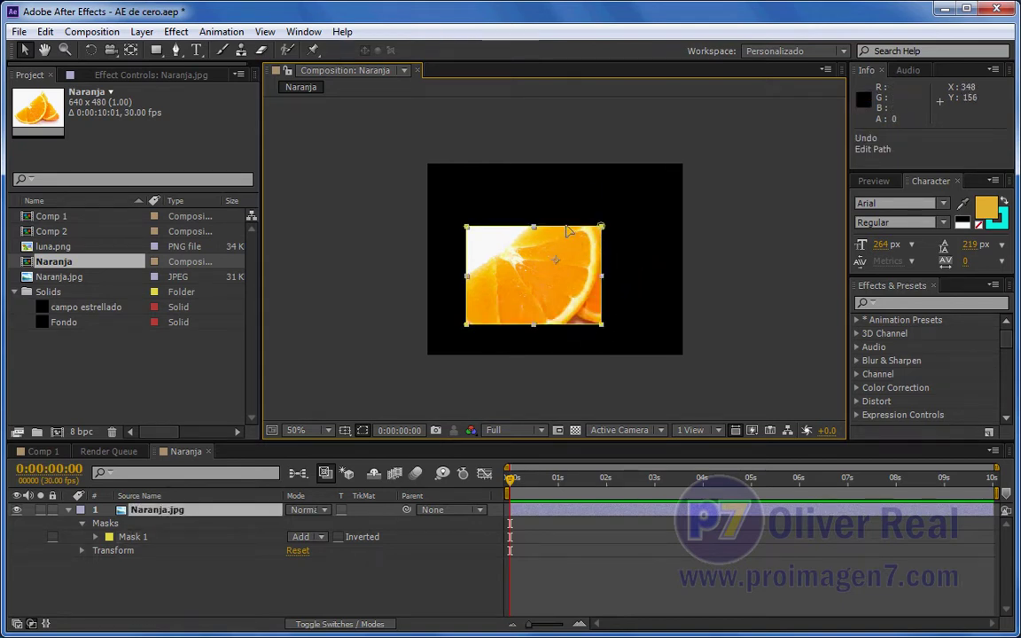
drag(570, 227, 566, 207)
key(ctrl+z)
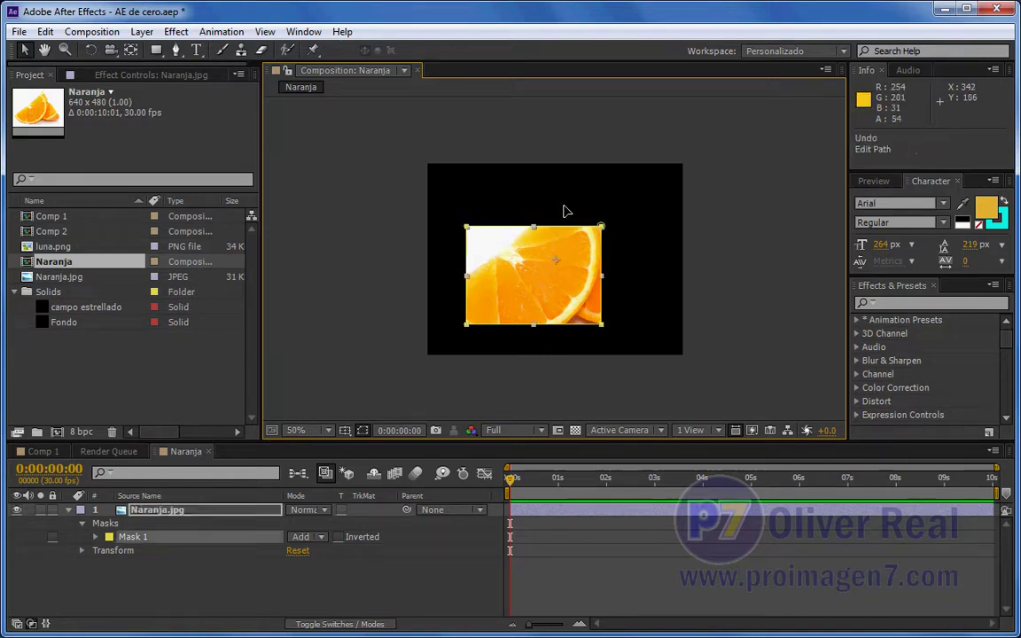
mouse_move(602, 228)
mouse_down()
mouse_move(606, 217)
mouse_move(574, 251)
mouse_up()
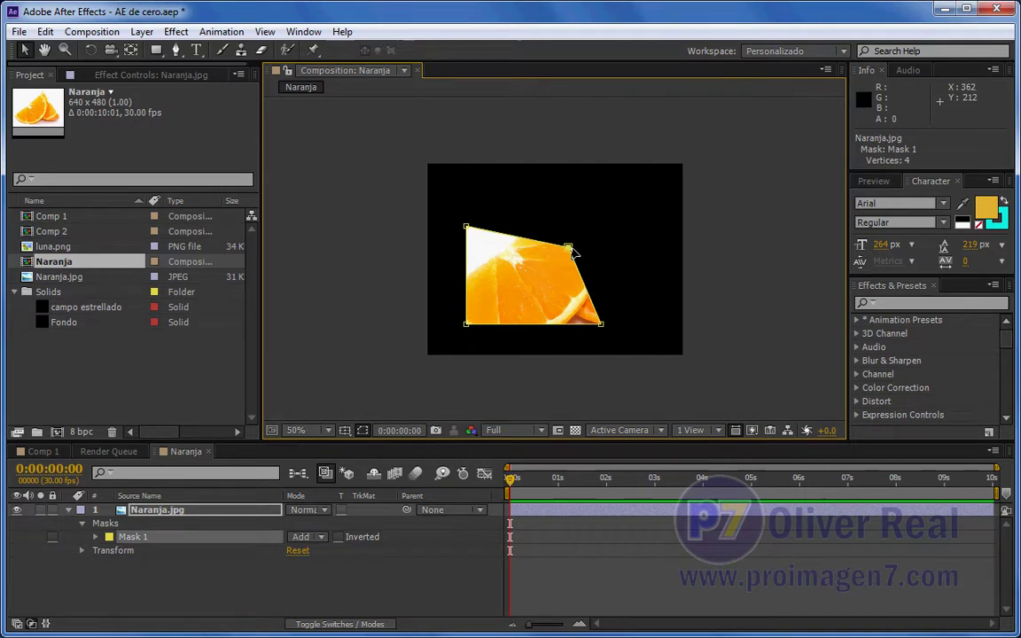
key(ctrl+z)
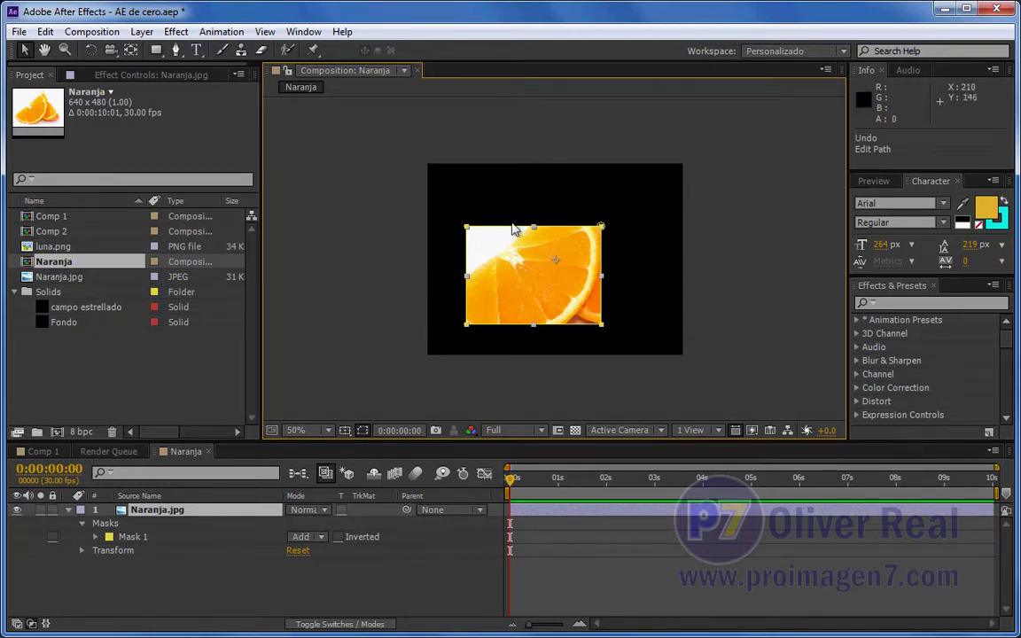
Step: Delete Mask 1 from the Naranja.jpg layer
click(126, 539)
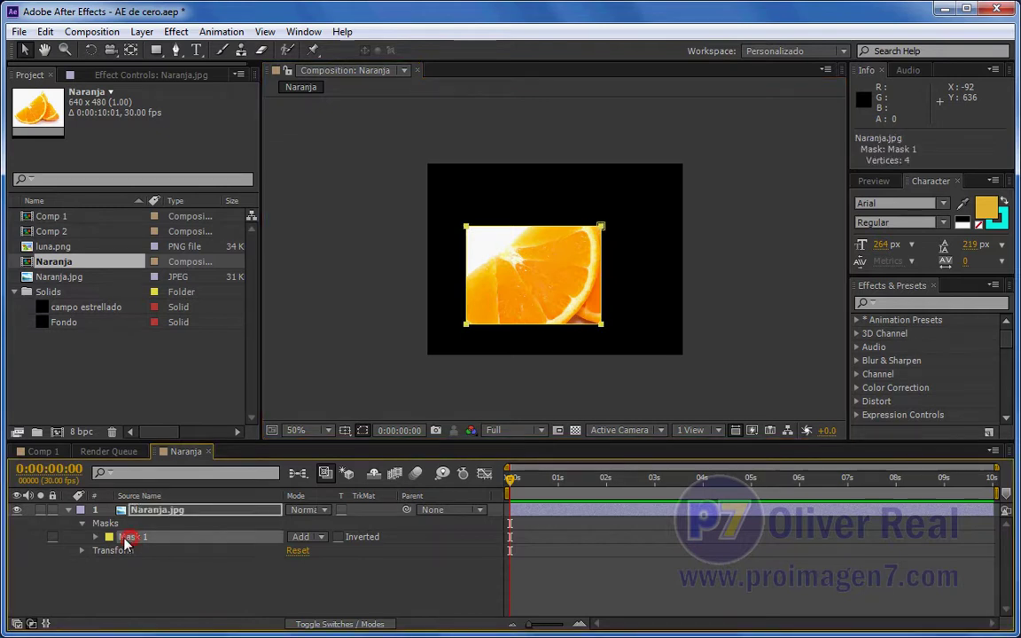
key(Return)
key(Delete)
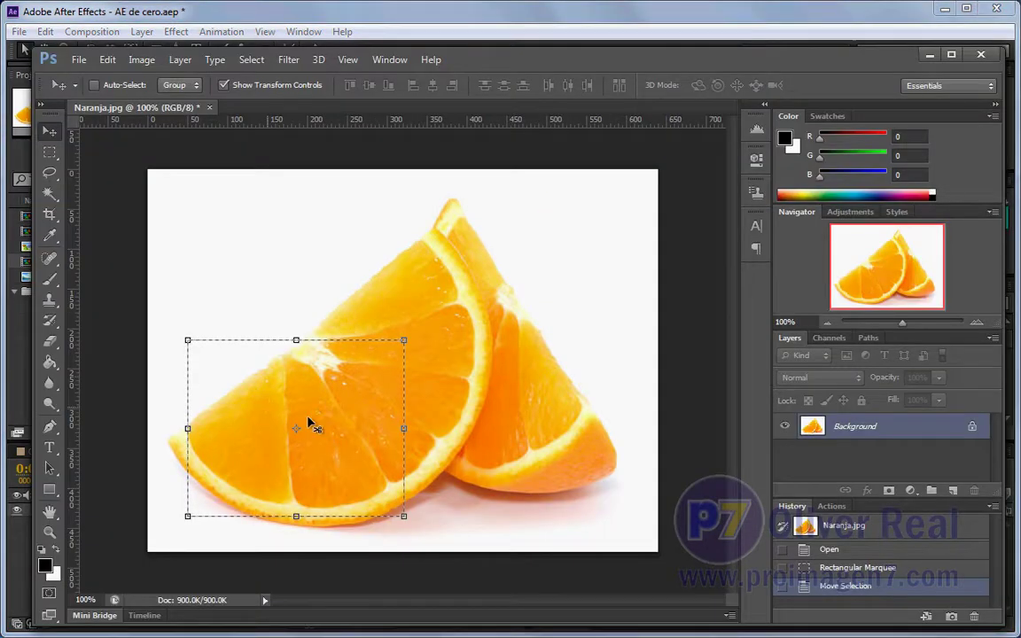
Step: Free-transform the selected orange chunk up and to the right, then switch back to After Effects
drag(296, 428, 389, 418)
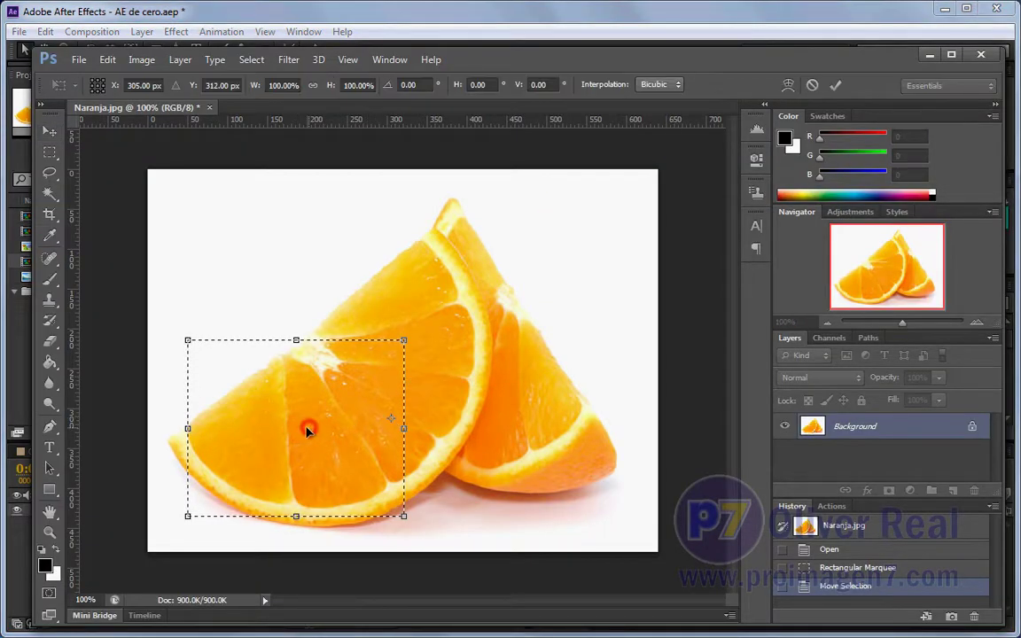
drag(308, 431, 408, 384)
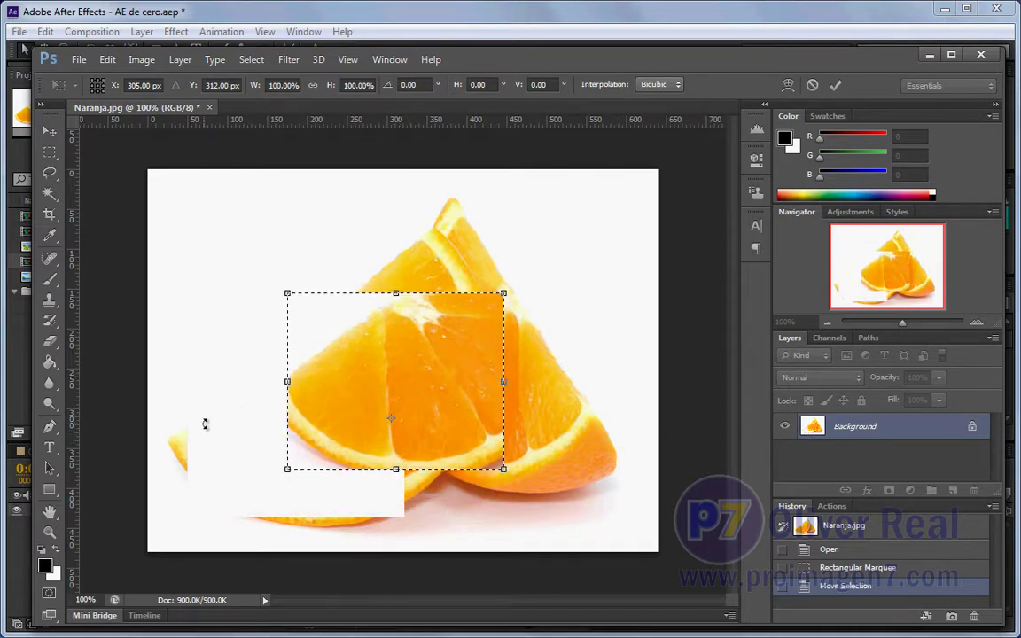
mouse_move(415, 426)
mouse_down()
mouse_move(348, 347)
mouse_move(426, 428)
mouse_up()
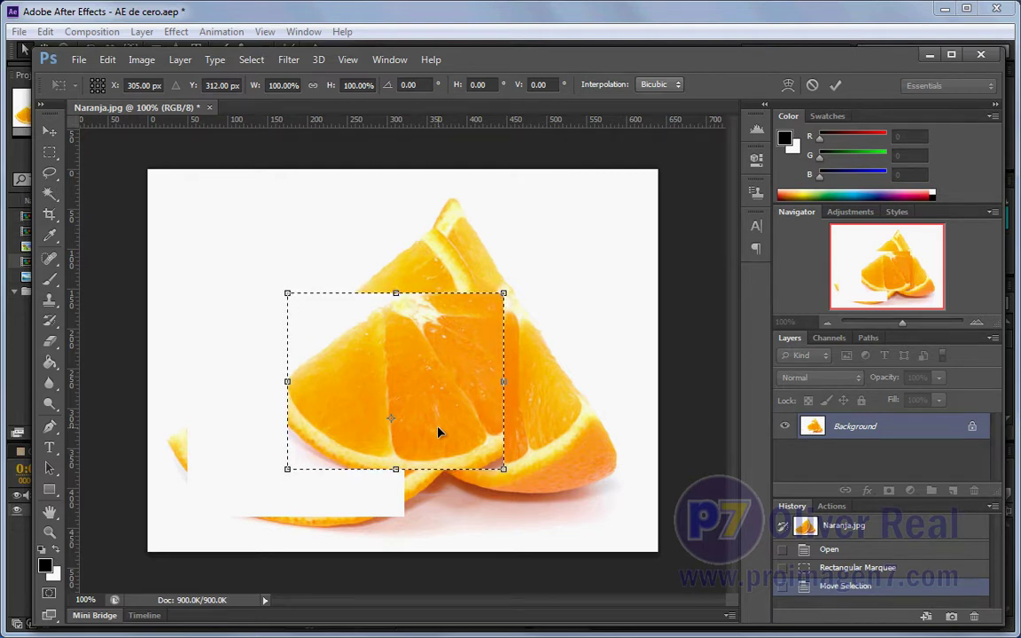
drag(459, 391, 523, 324)
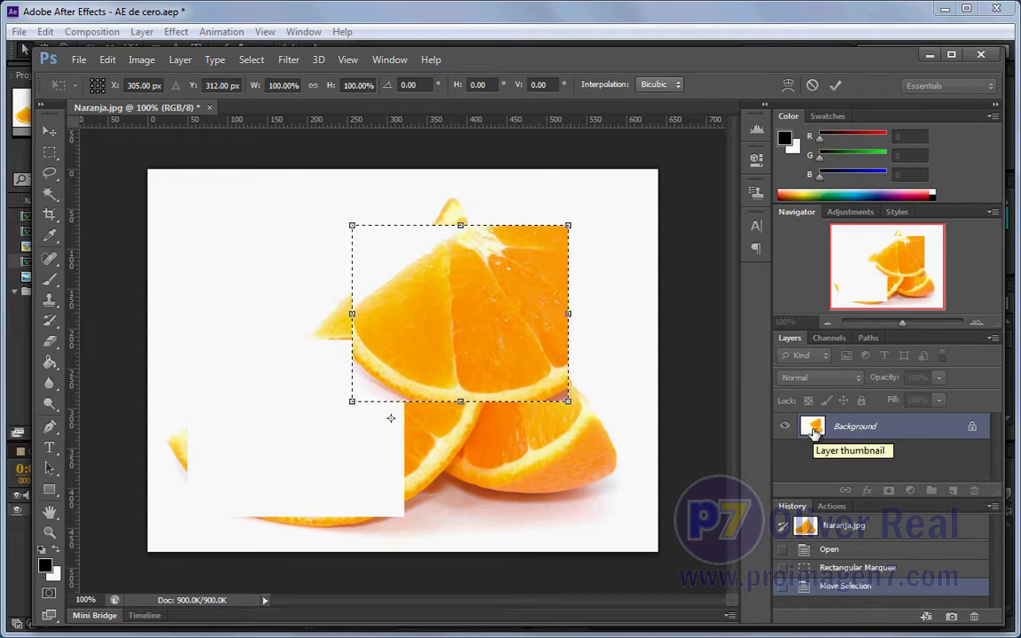
click(499, 14)
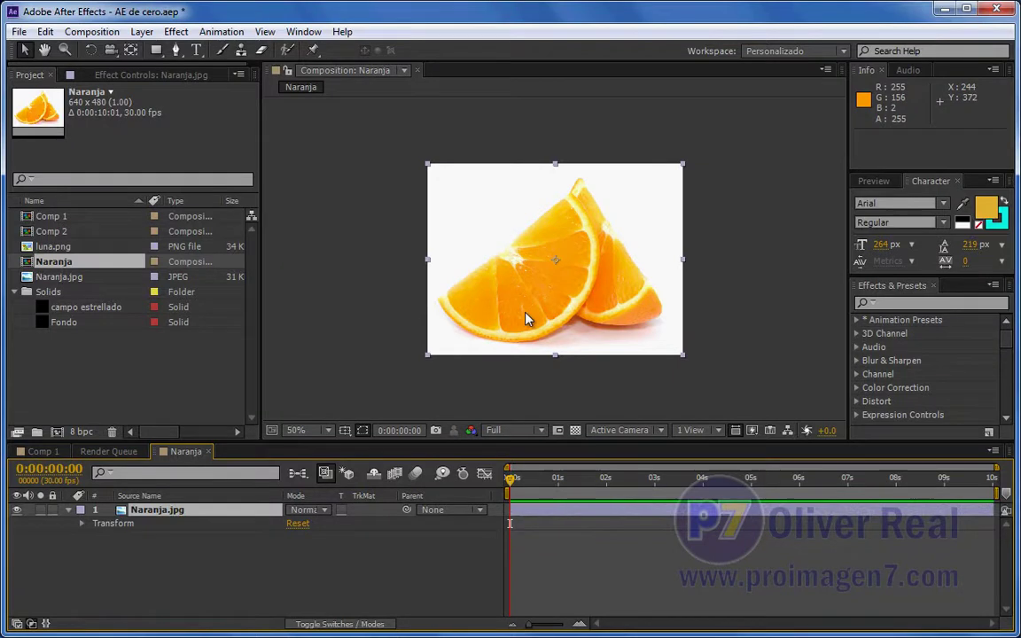
click(158, 51)
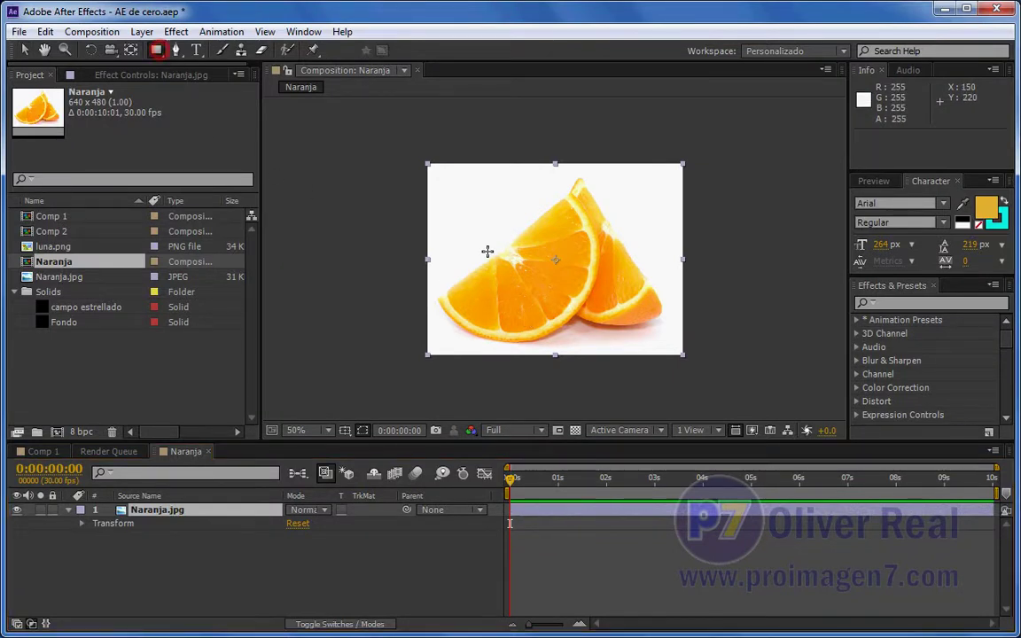
drag(489, 237, 630, 337)
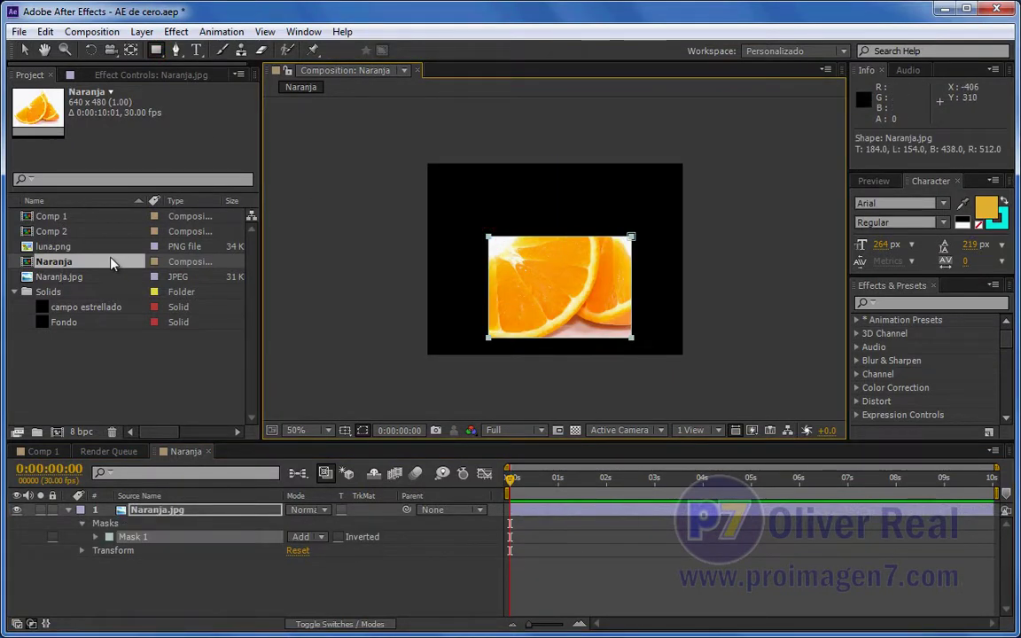
click(53, 277)
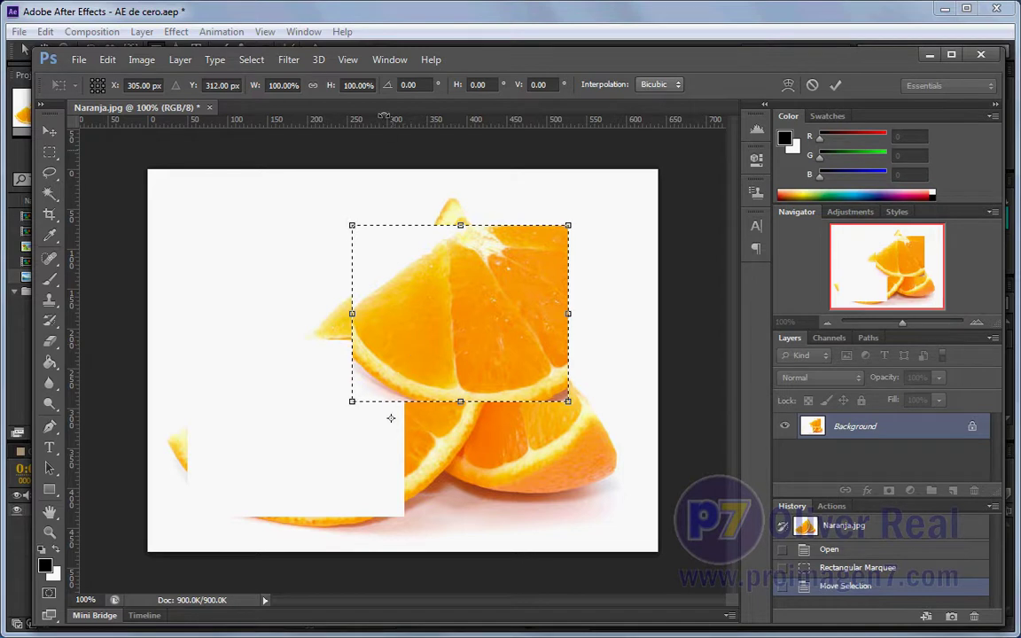
click(363, 11)
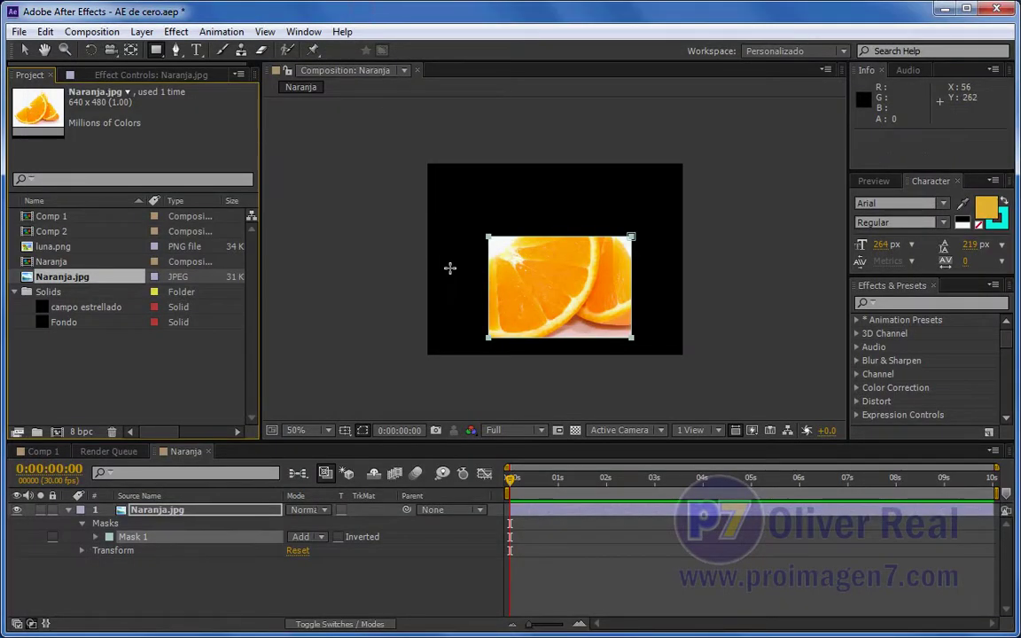
key(Delete)
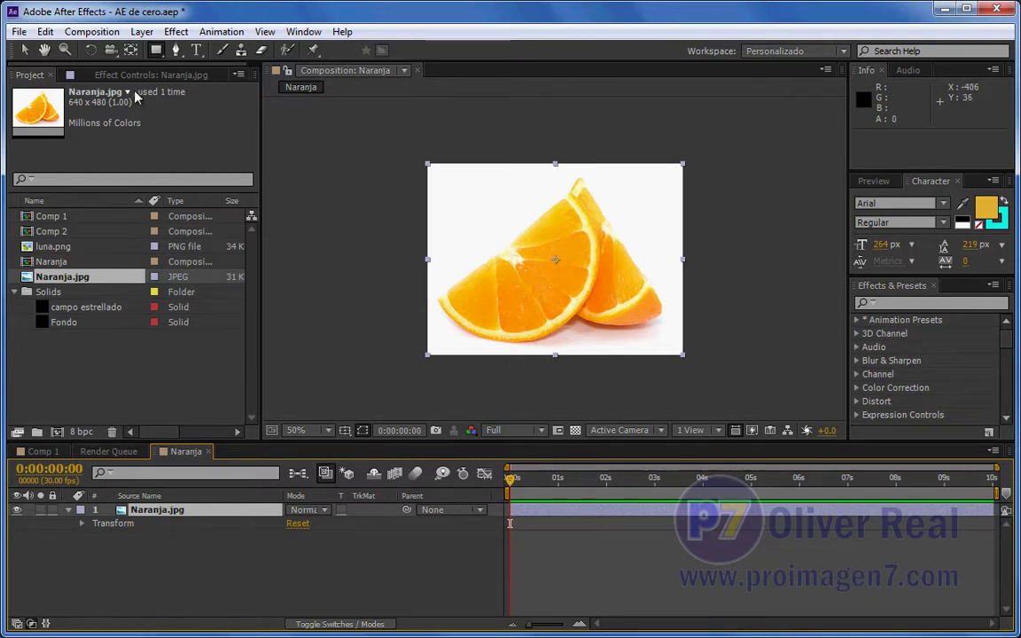
Step: Trace a six-vertex Pen mask around the two orange slices, closing it at the first point
click(177, 51)
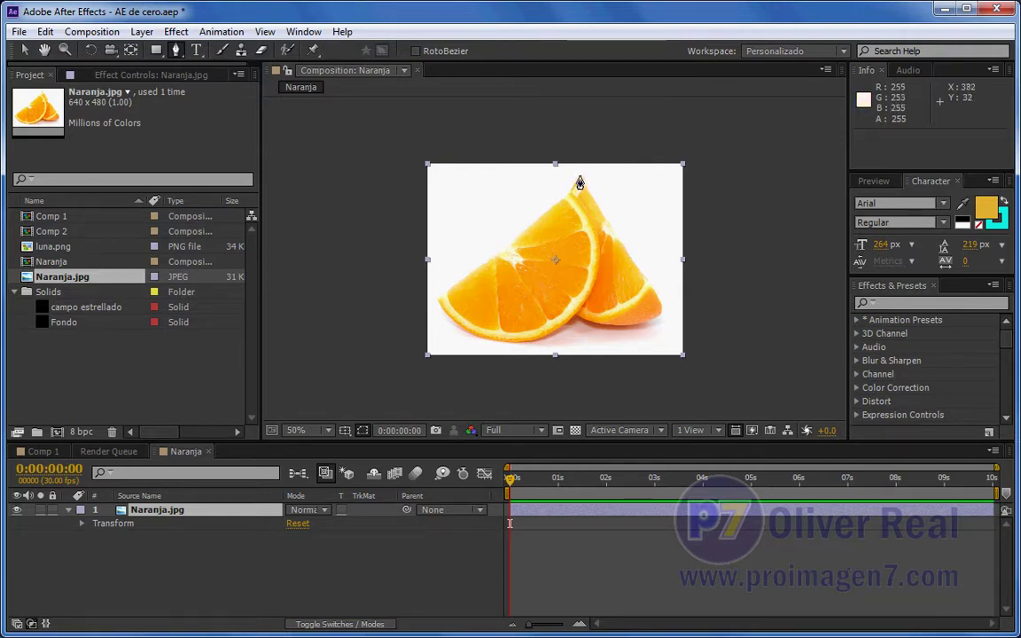
click(578, 176)
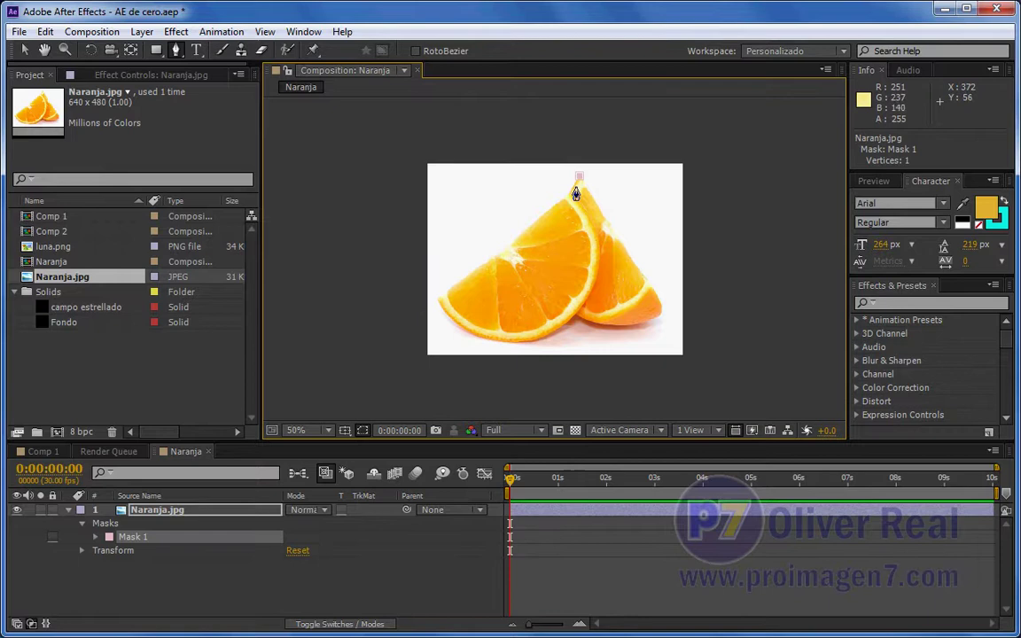
click(437, 299)
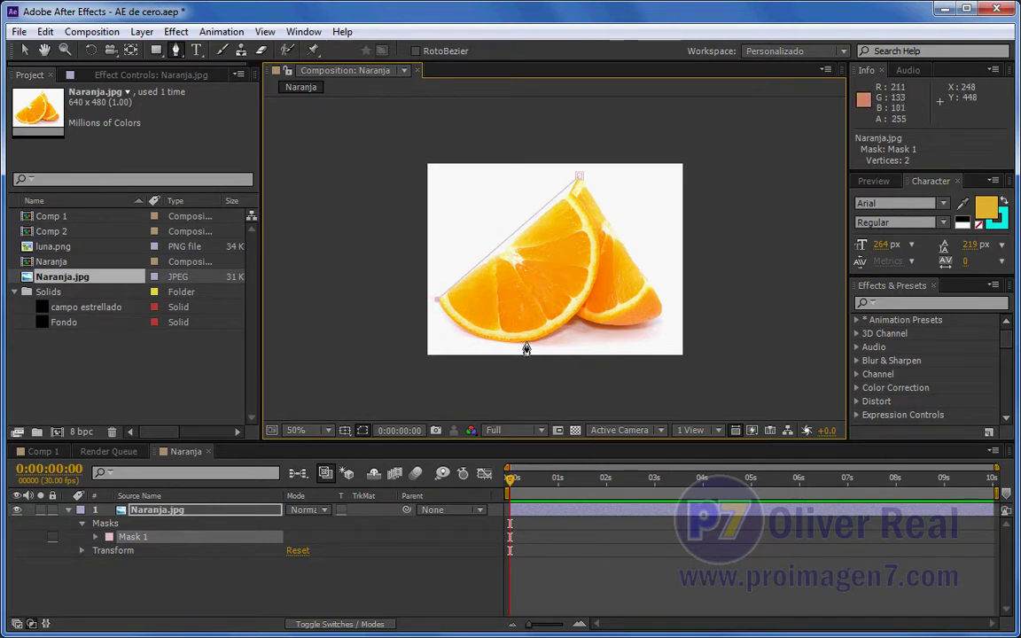
drag(526, 344, 536, 343)
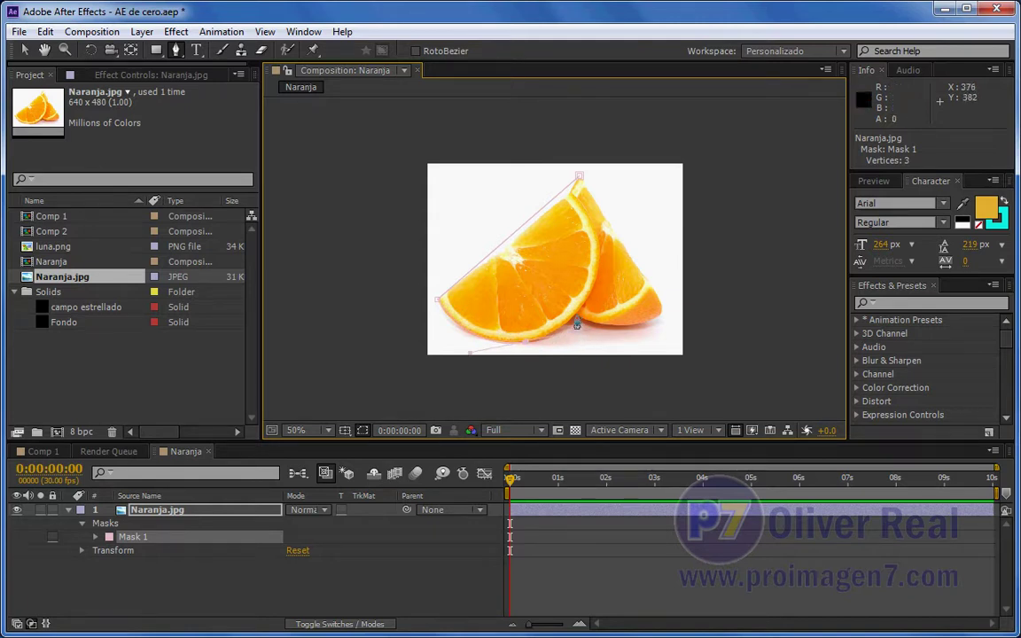
click(574, 319)
click(576, 321)
click(635, 329)
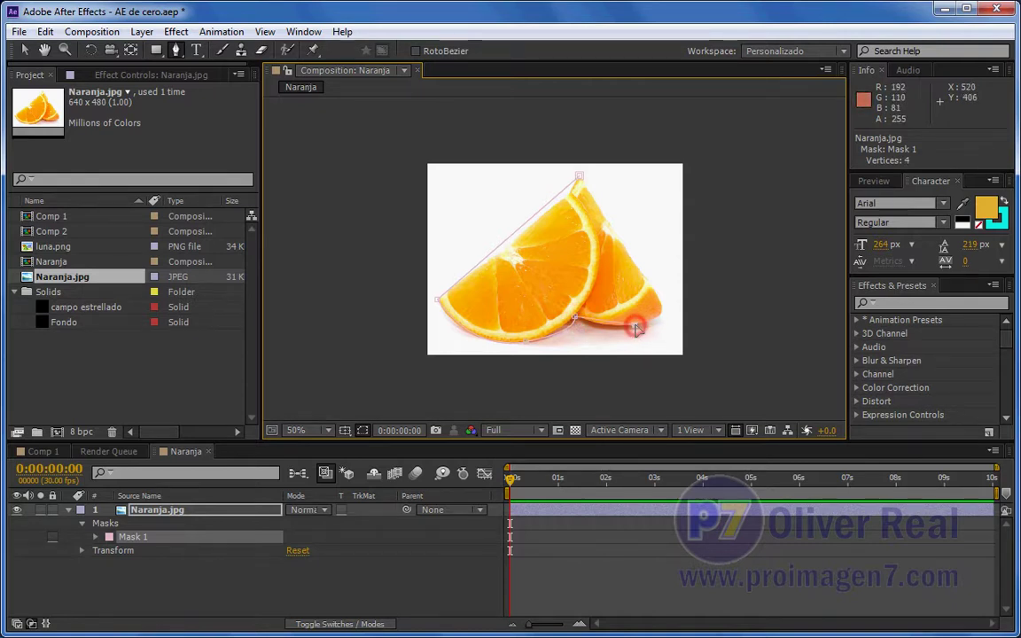
click(663, 316)
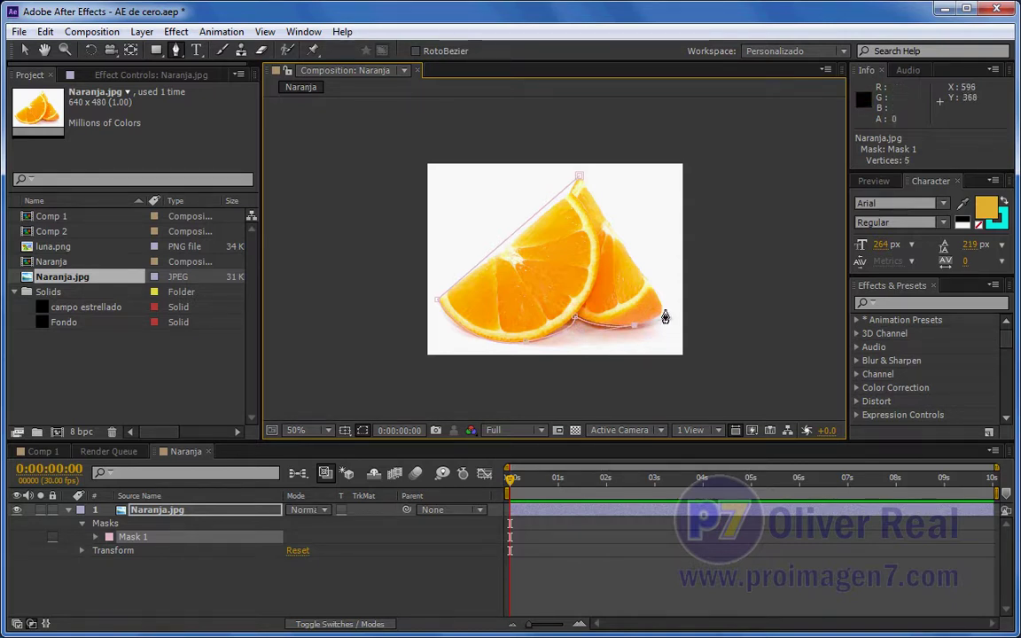
click(666, 313)
click(578, 178)
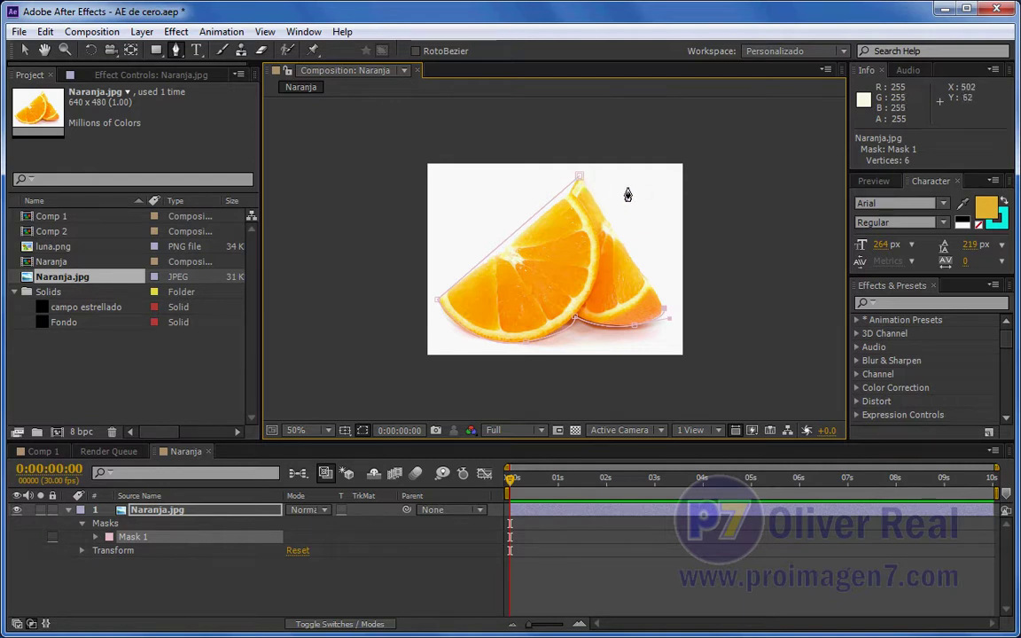
click(579, 181)
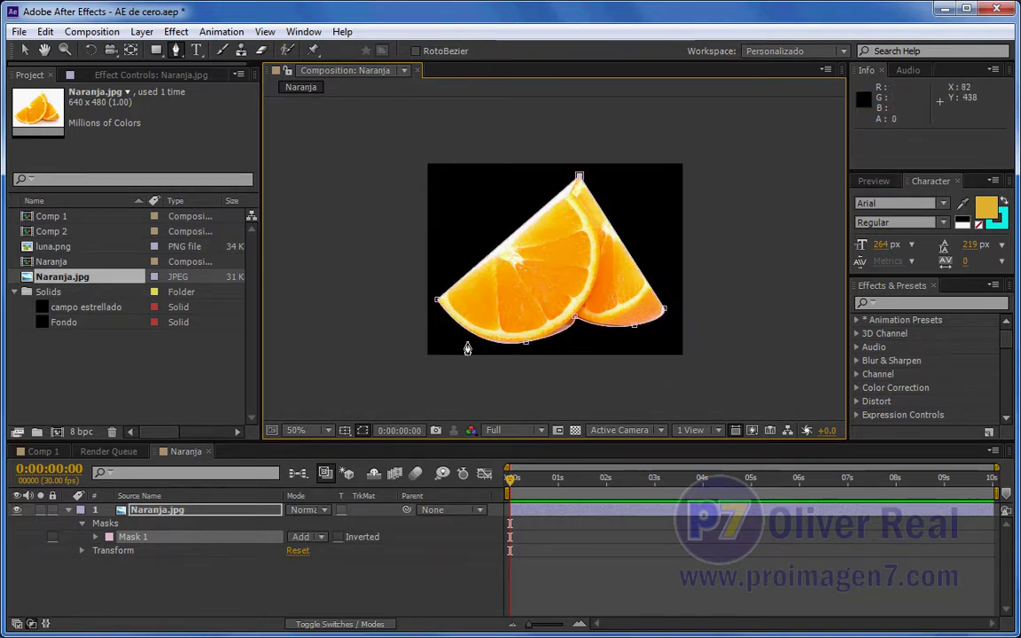
Step: Pull Bezier handles to curve the mask's lower-left edge, select the top vertex, and open the Pen flyout
click(26, 52)
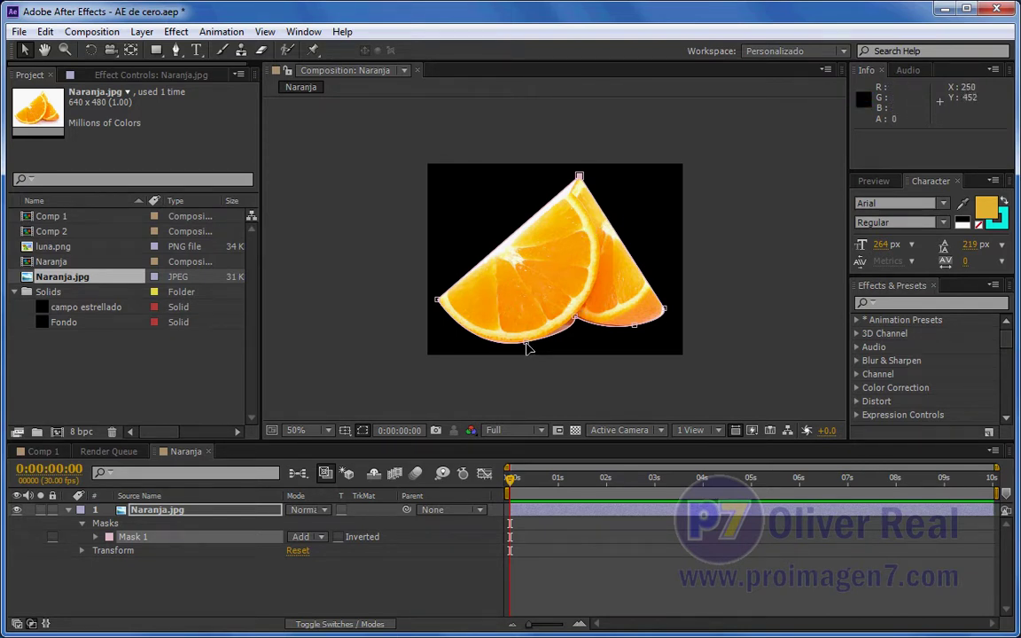
drag(525, 346, 564, 334)
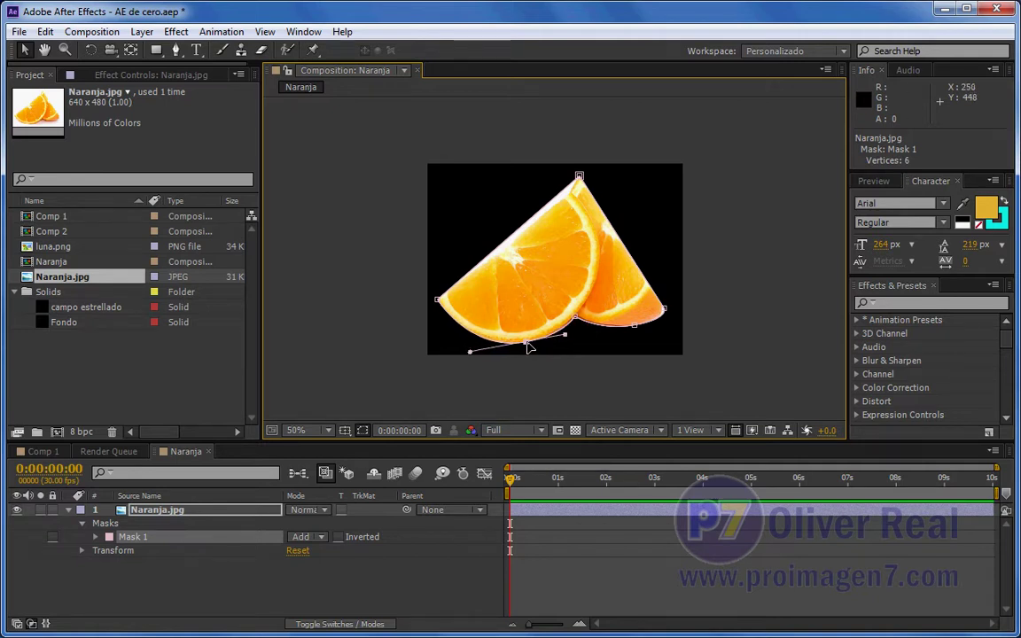
drag(470, 354, 534, 347)
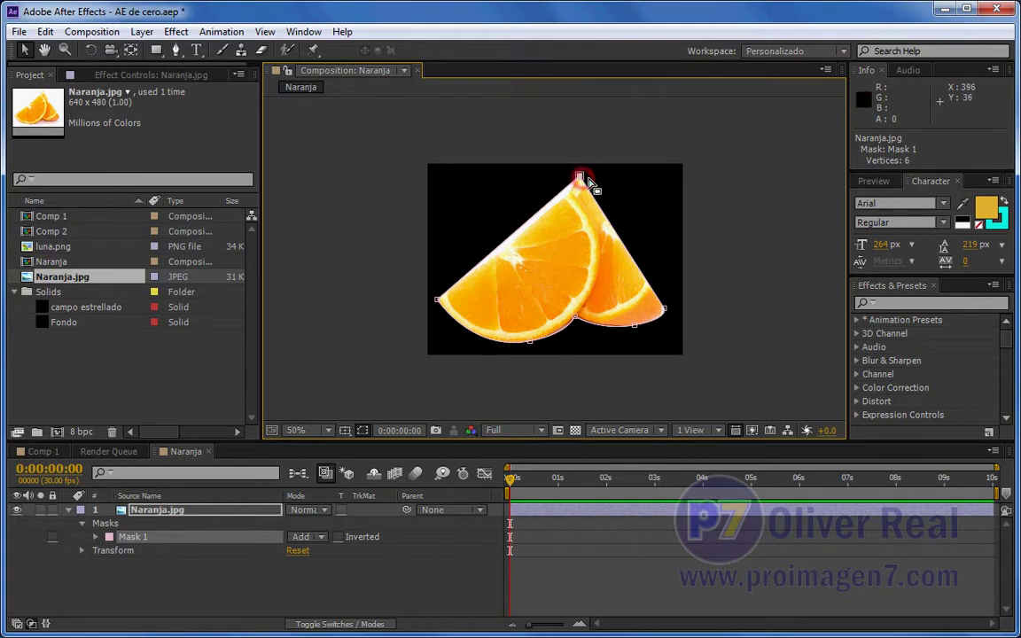
click(437, 302)
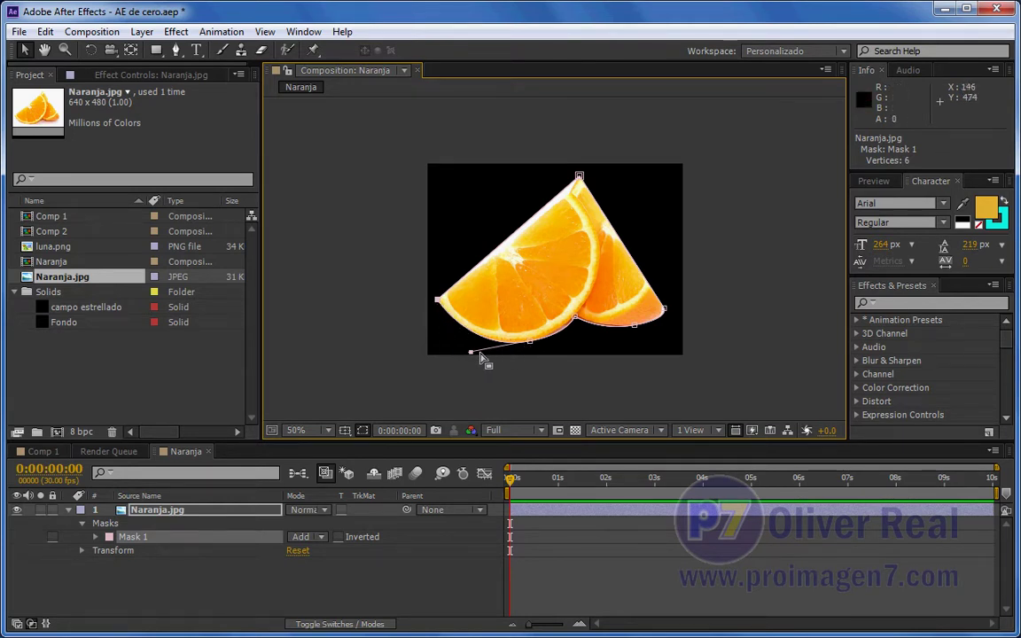
drag(471, 353, 465, 355)
click(579, 176)
click(180, 55)
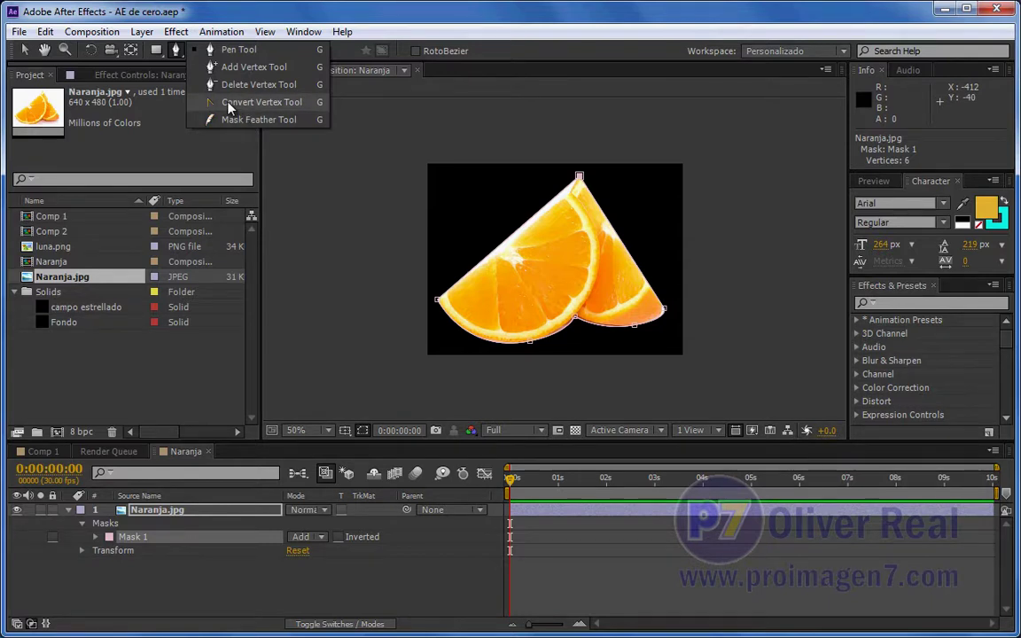
Step: Convert the mask's top vertex to a smooth curve fitting the top edges of both slices
click(227, 104)
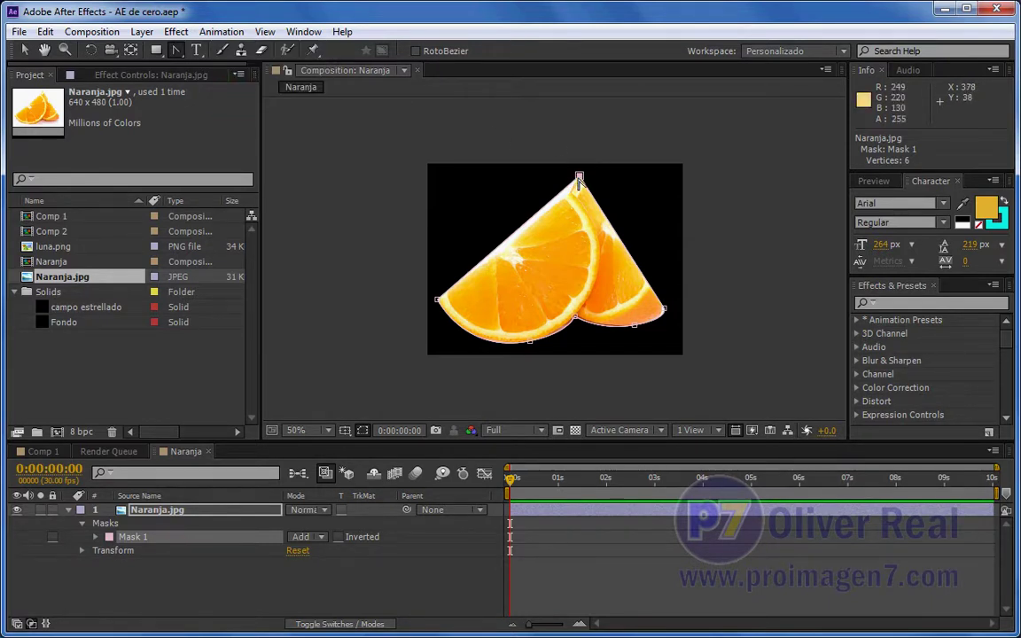
mouse_move(579, 177)
mouse_down()
mouse_move(551, 194)
mouse_move(557, 176)
mouse_move(570, 189)
mouse_up()
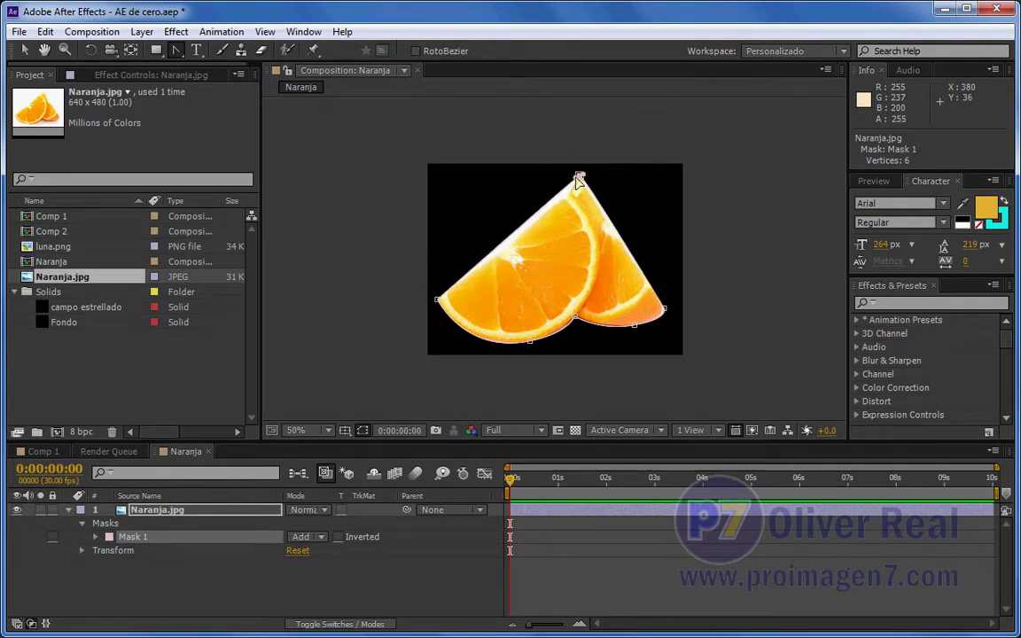
drag(567, 190, 542, 171)
click(619, 186)
drag(618, 189, 619, 176)
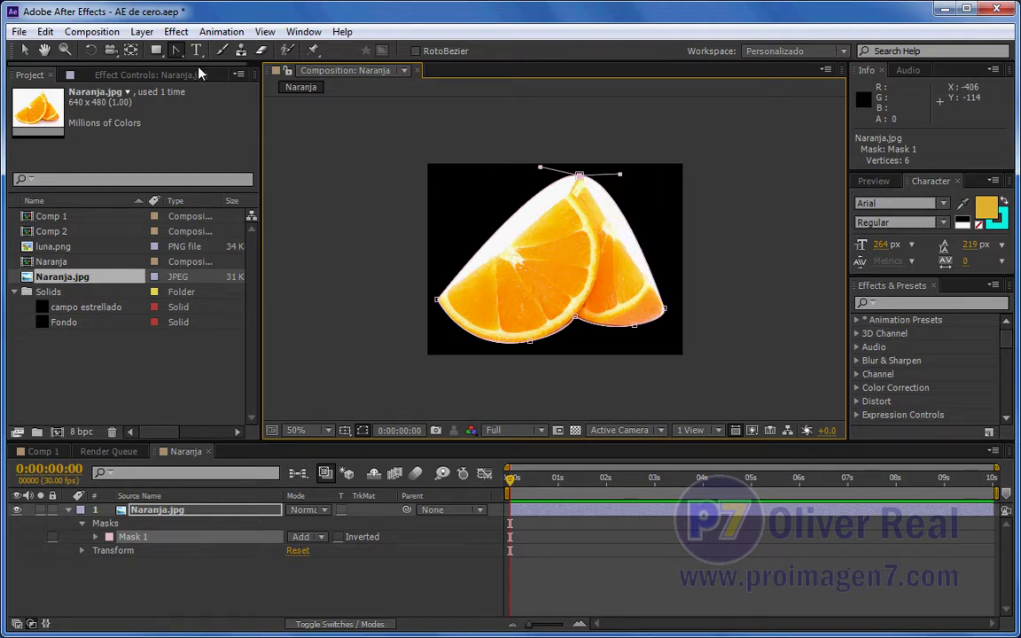
drag(622, 180, 605, 205)
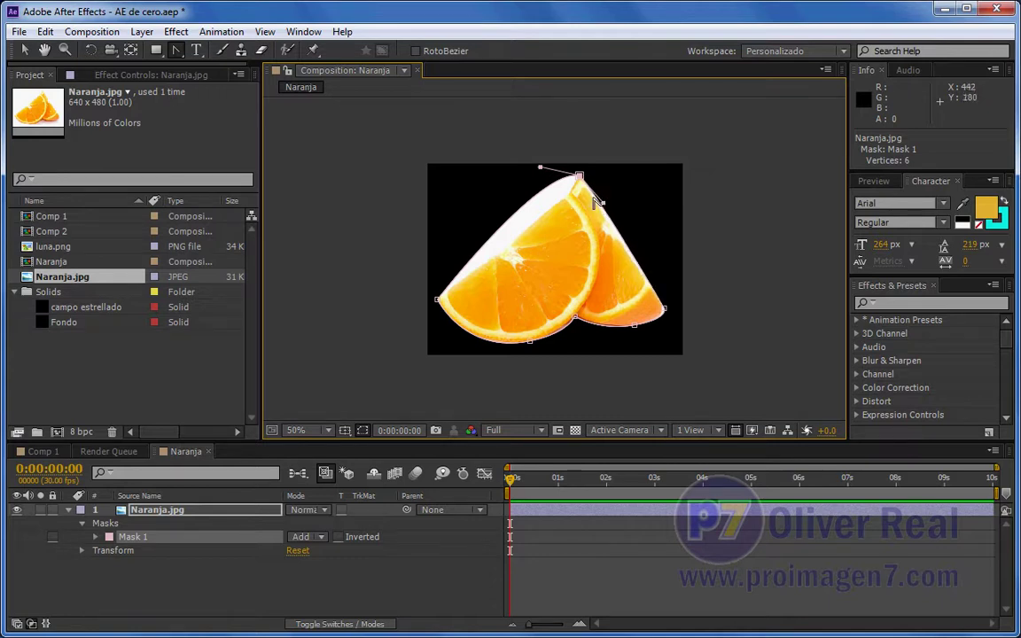
drag(541, 168, 539, 216)
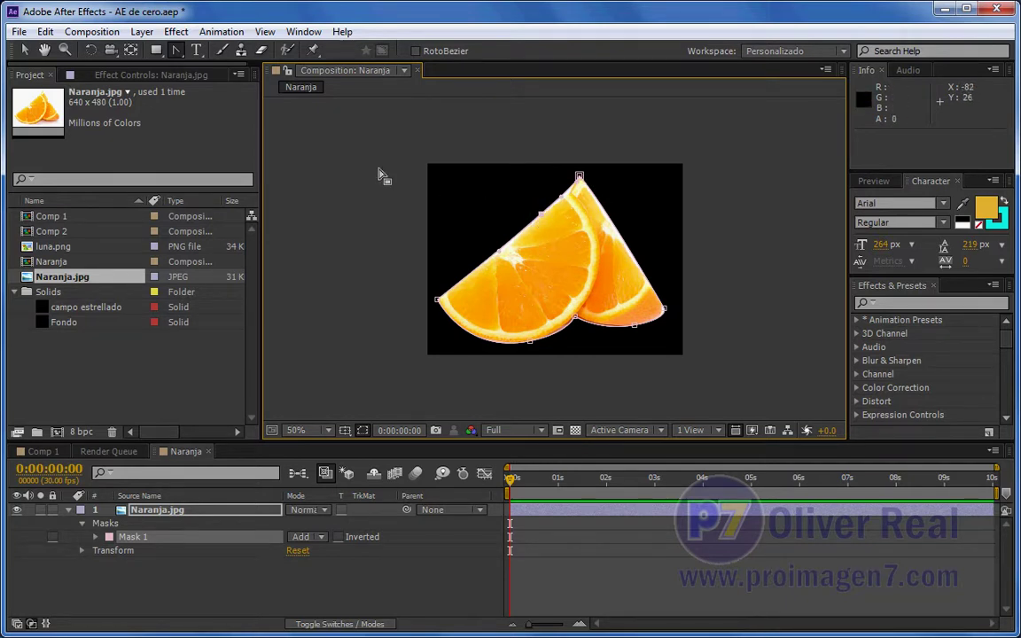
Step: Remove one vertex from the orange mask with the Delete Vertex Tool
drag(176, 49, 242, 53)
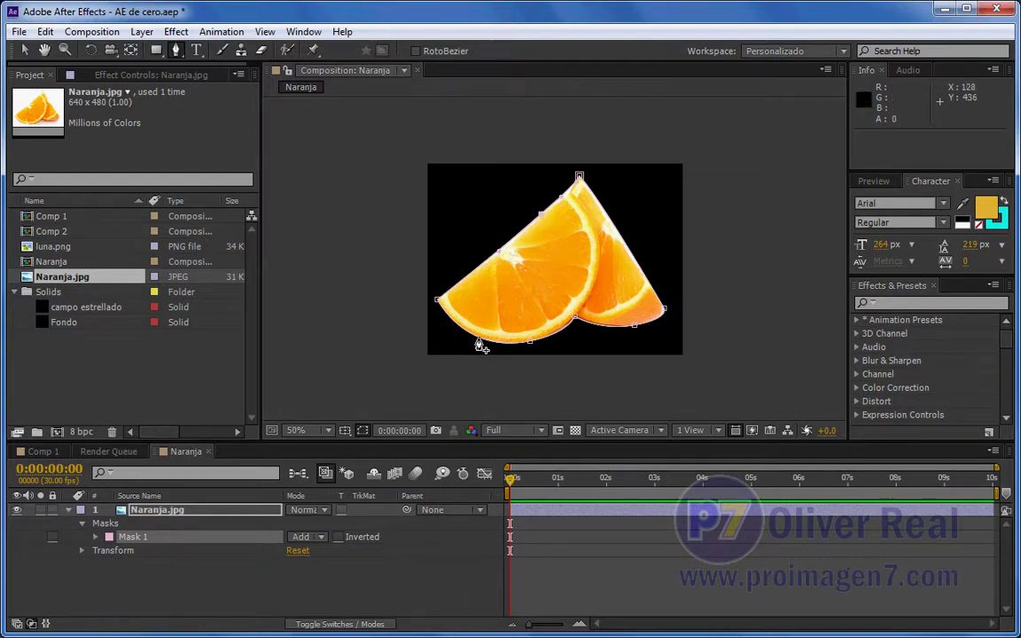
drag(175, 50, 219, 89)
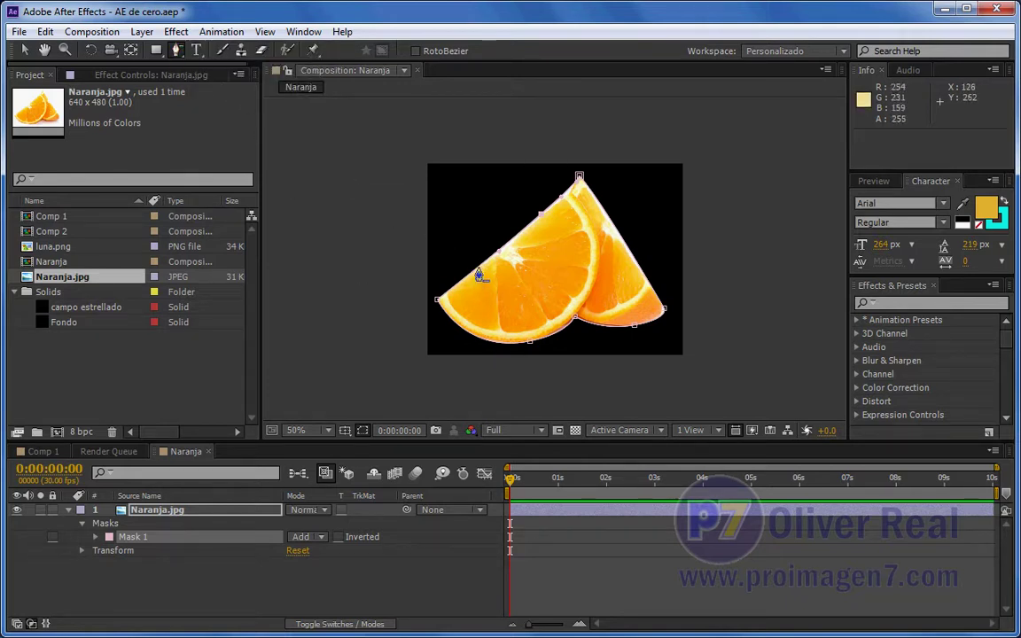
click(538, 218)
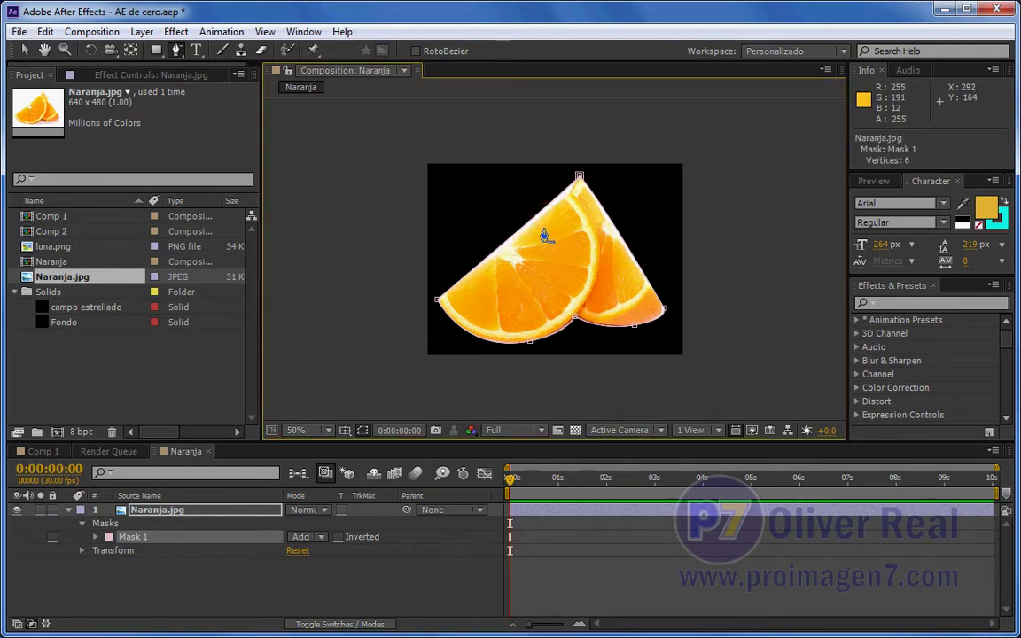
Step: Restore the deleted mask point and curve the mask's upper-left edge
key(ctrl+z)
click(25, 50)
mouse_move(541, 214)
mouse_down()
mouse_move(500, 221)
mouse_move(532, 229)
mouse_up()
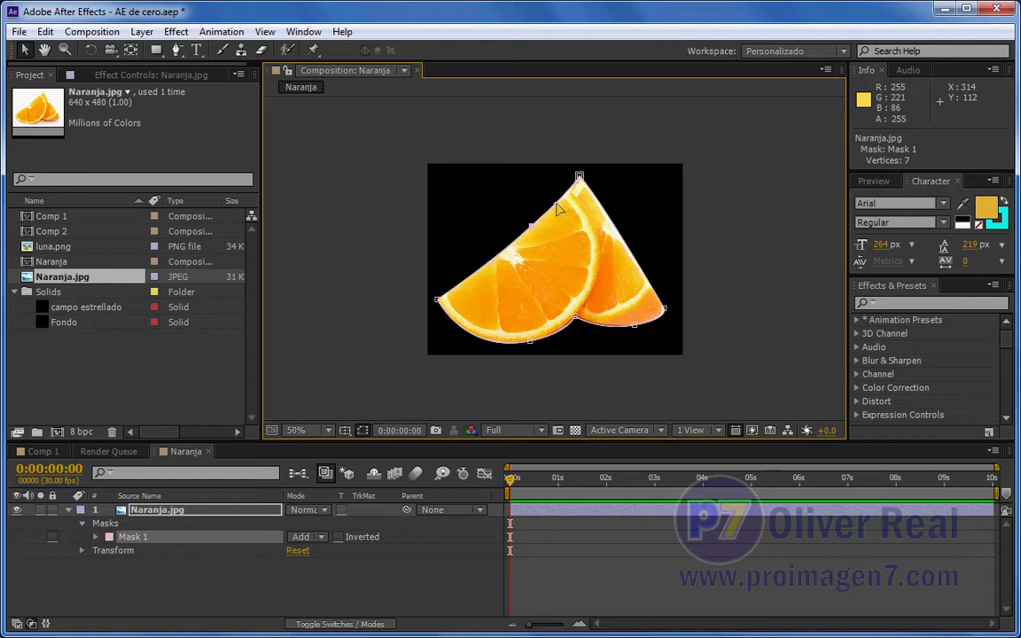
mouse_move(530, 227)
mouse_down()
mouse_move(595, 242)
mouse_move(571, 220)
mouse_move(576, 233)
mouse_up()
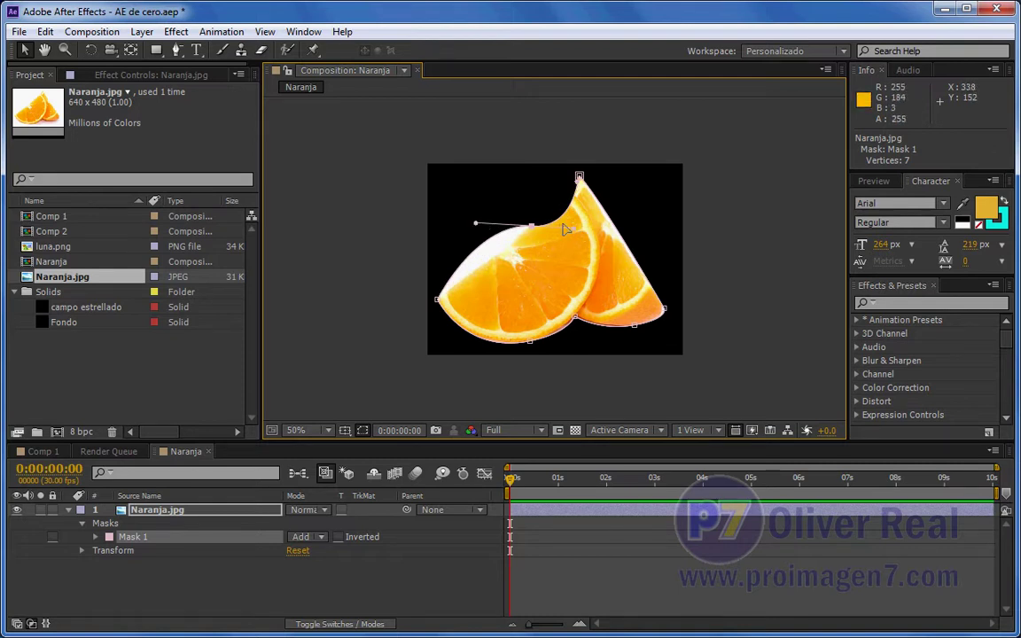
mouse_move(575, 230)
mouse_down()
mouse_move(473, 234)
mouse_move(516, 186)
mouse_up()
mouse_move(529, 227)
mouse_down()
mouse_move(501, 247)
mouse_move(509, 251)
mouse_move(486, 219)
mouse_up()
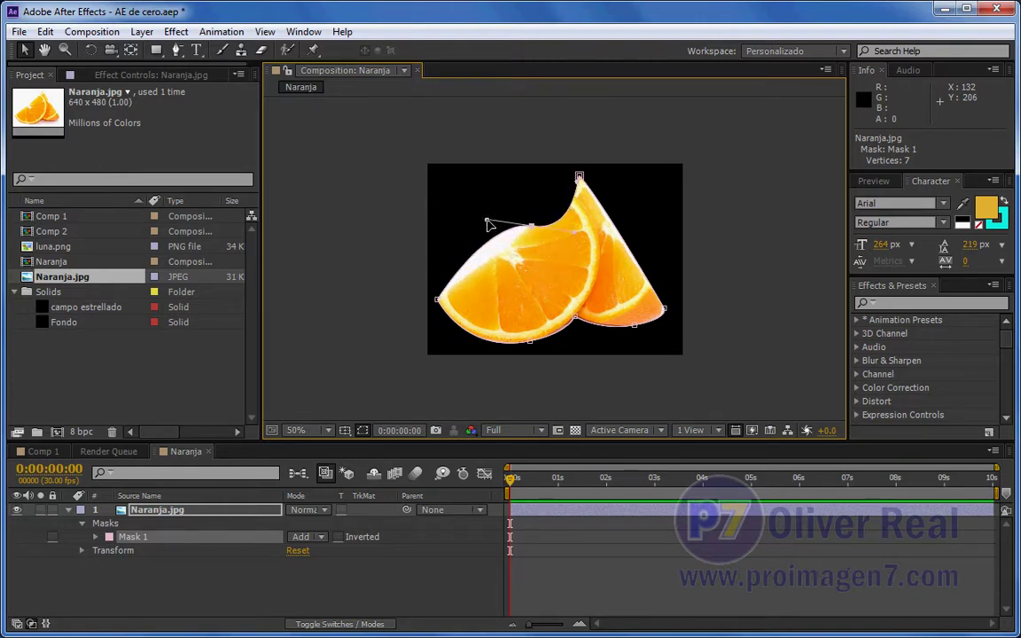
Step: Convert the upper-left vertex and pull its handle so the mask hugs the orange slice's top edge
drag(182, 56, 232, 100)
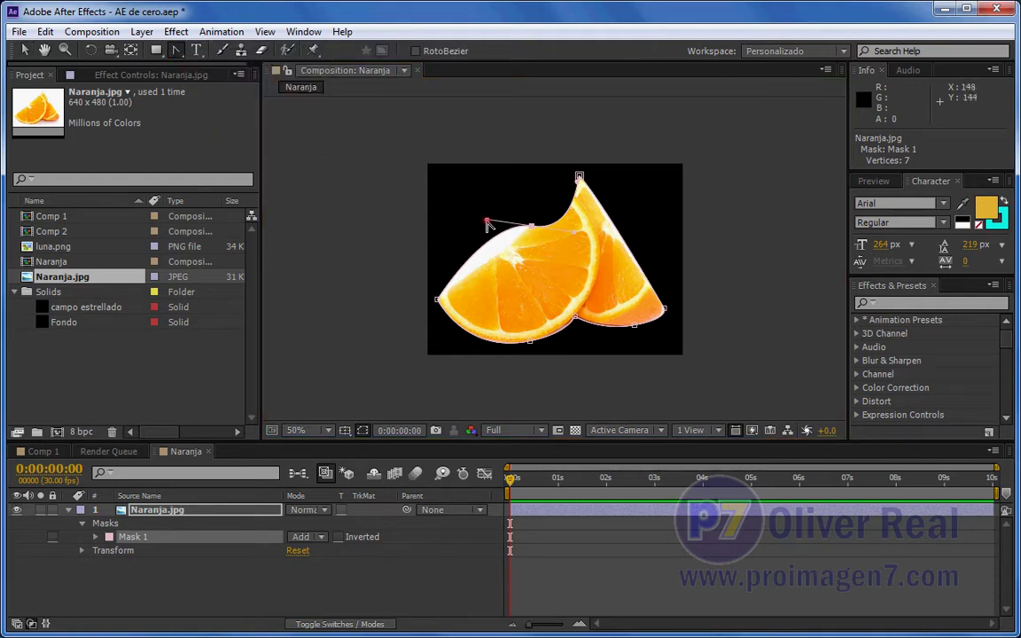
drag(488, 225, 495, 253)
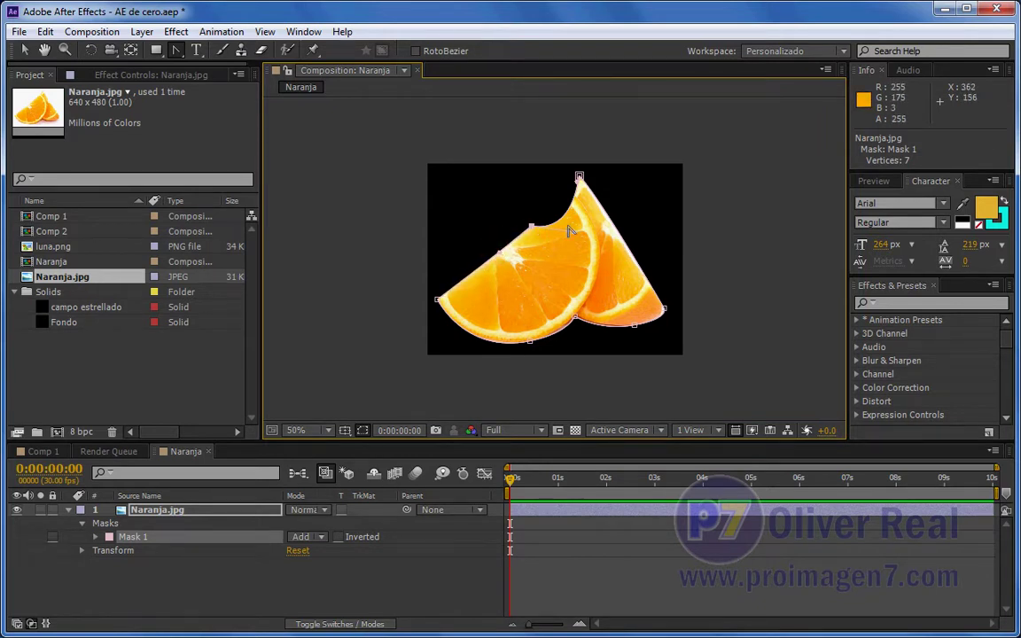
drag(529, 226, 513, 189)
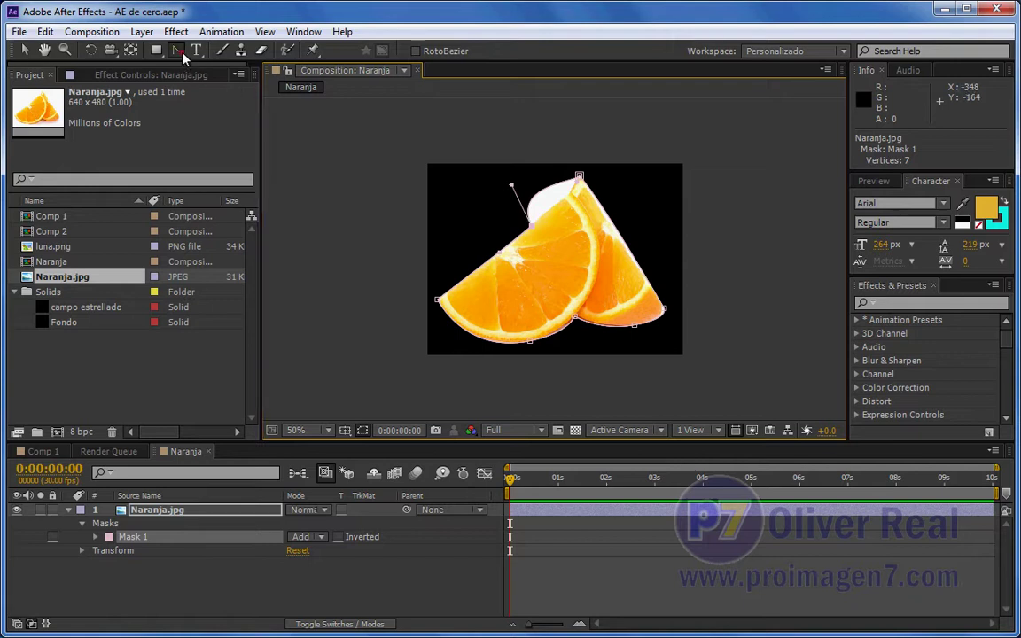
drag(177, 55, 185, 53)
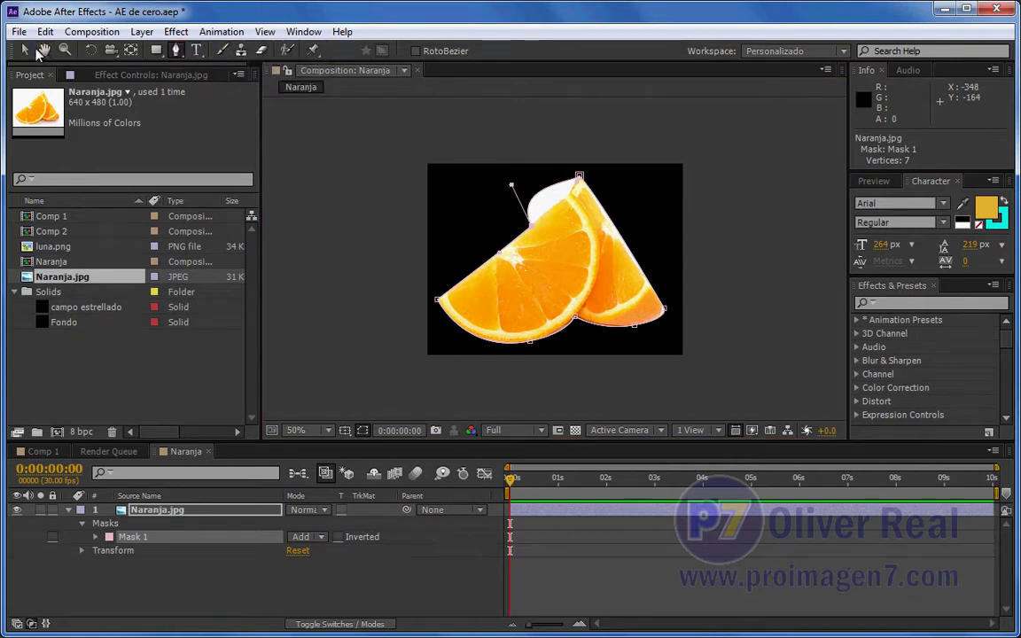
click(26, 51)
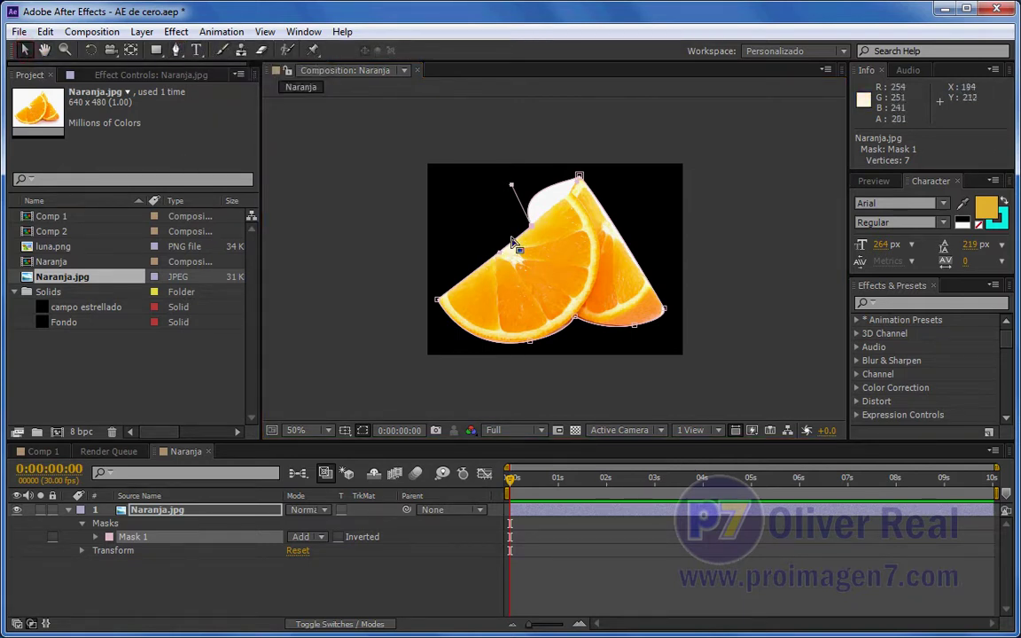
drag(512, 189, 558, 204)
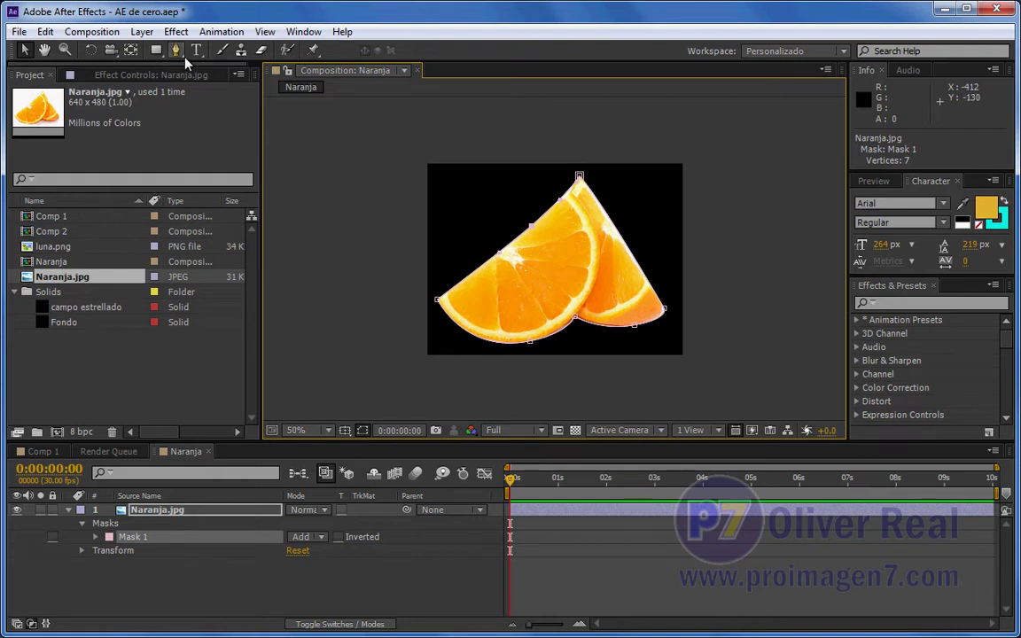
drag(176, 49, 226, 106)
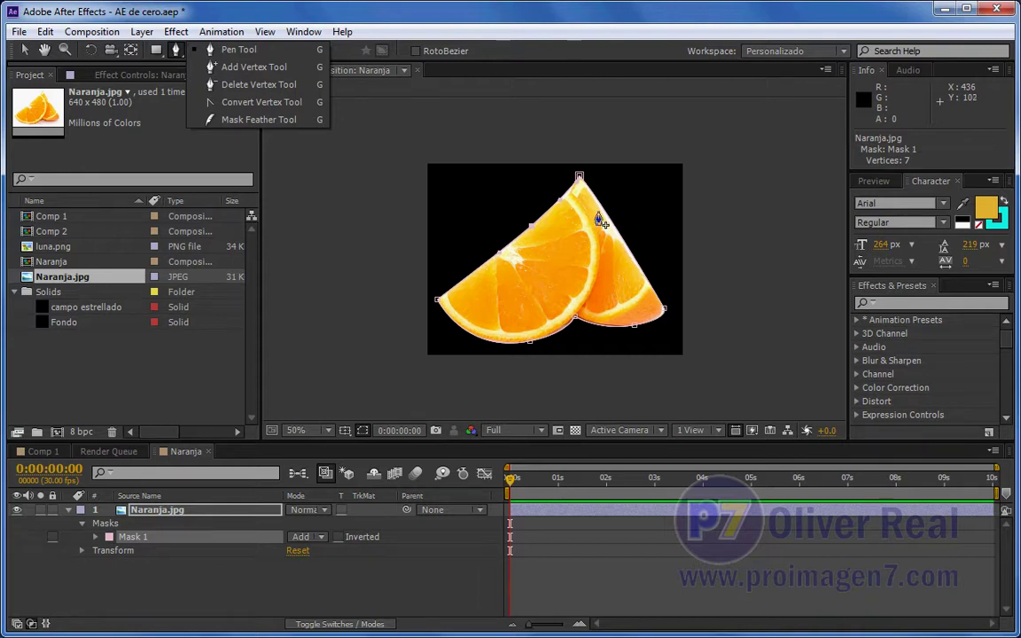
click(37, 452)
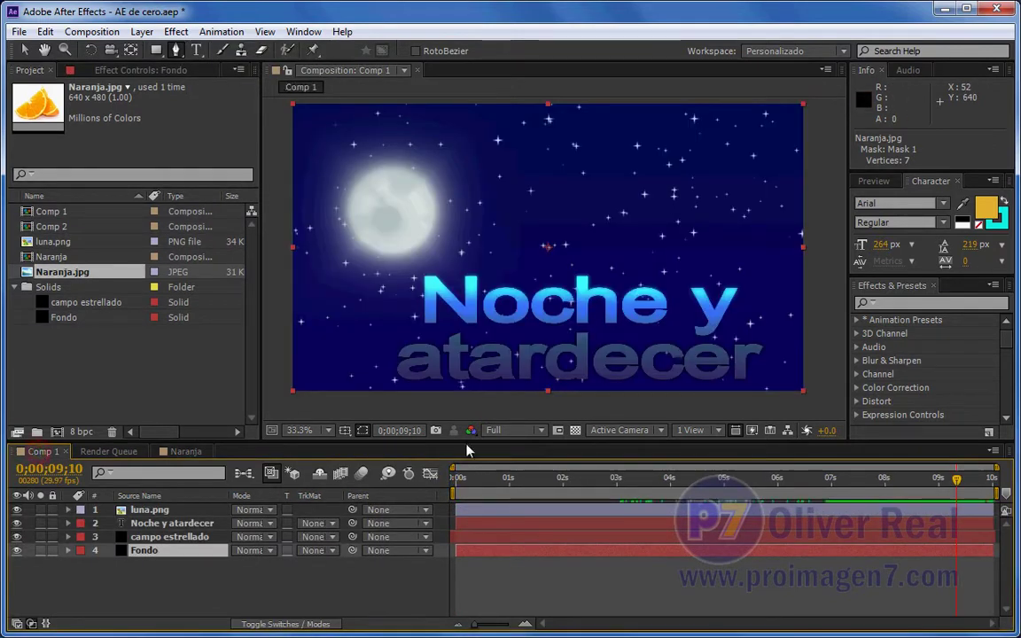
click(148, 509)
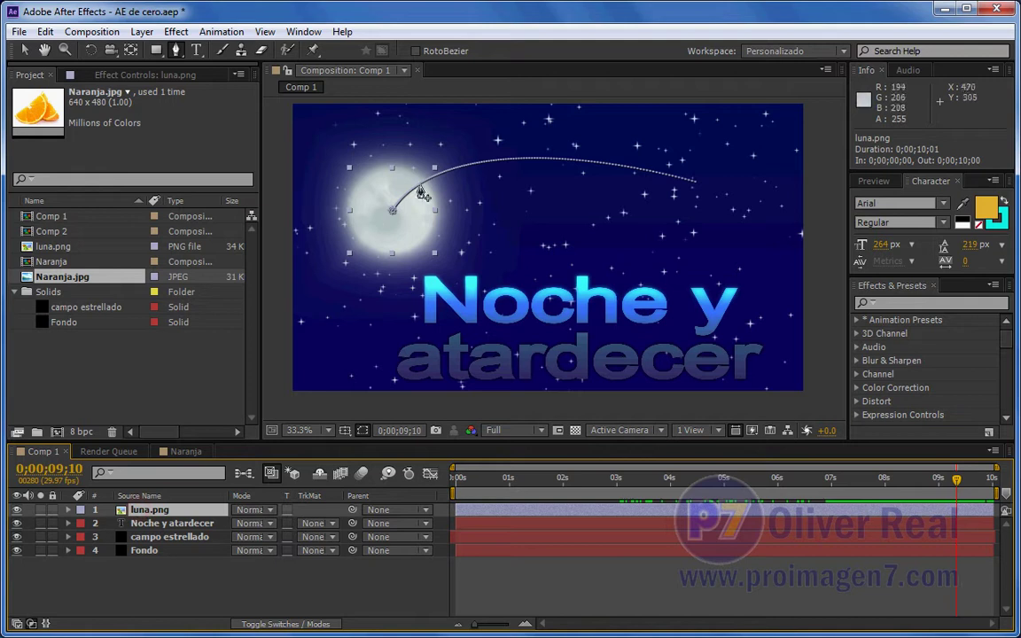
key(v)
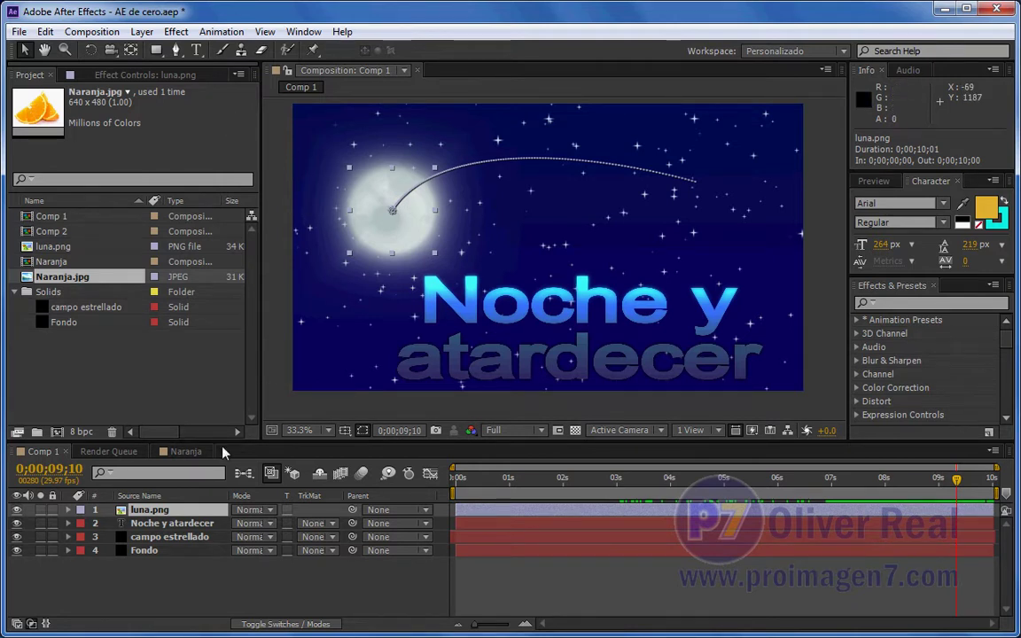
click(173, 452)
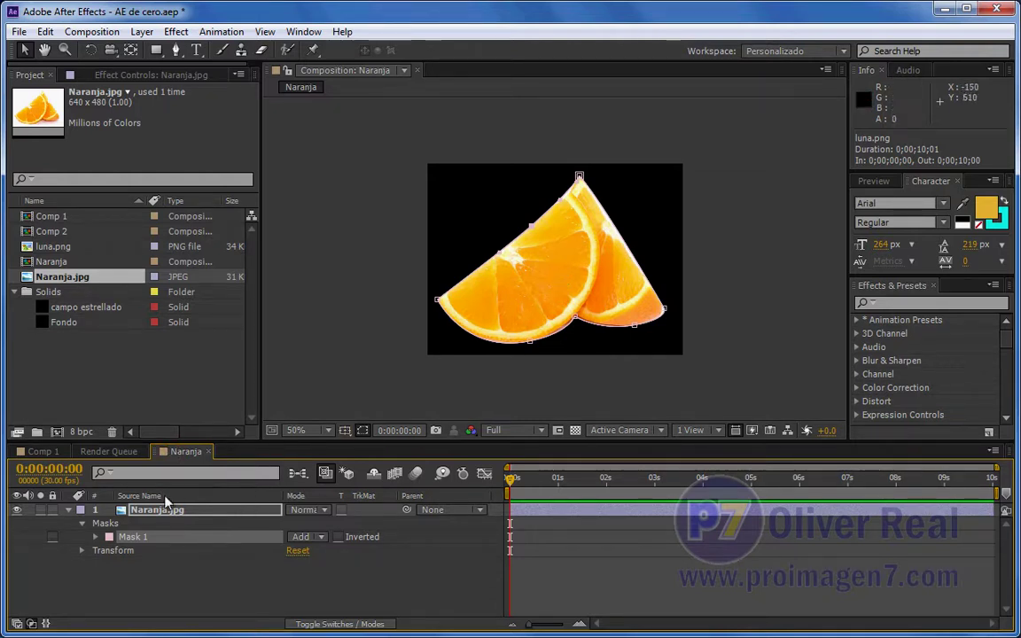
Step: Delete Mask 1 from the orange layer and start a new Pen mask at its right side
click(130, 538)
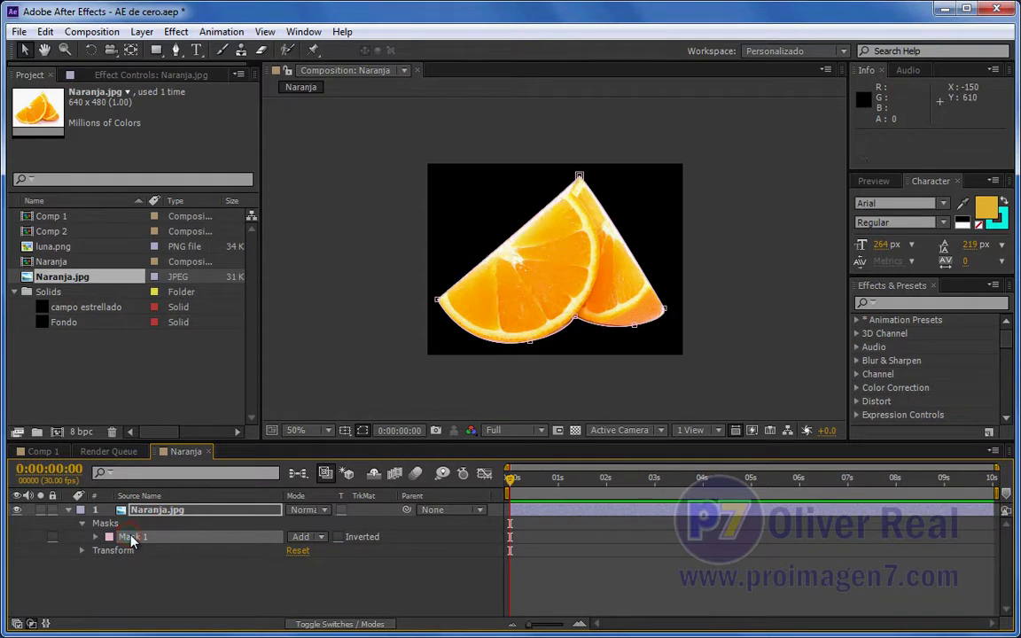
key(Delete)
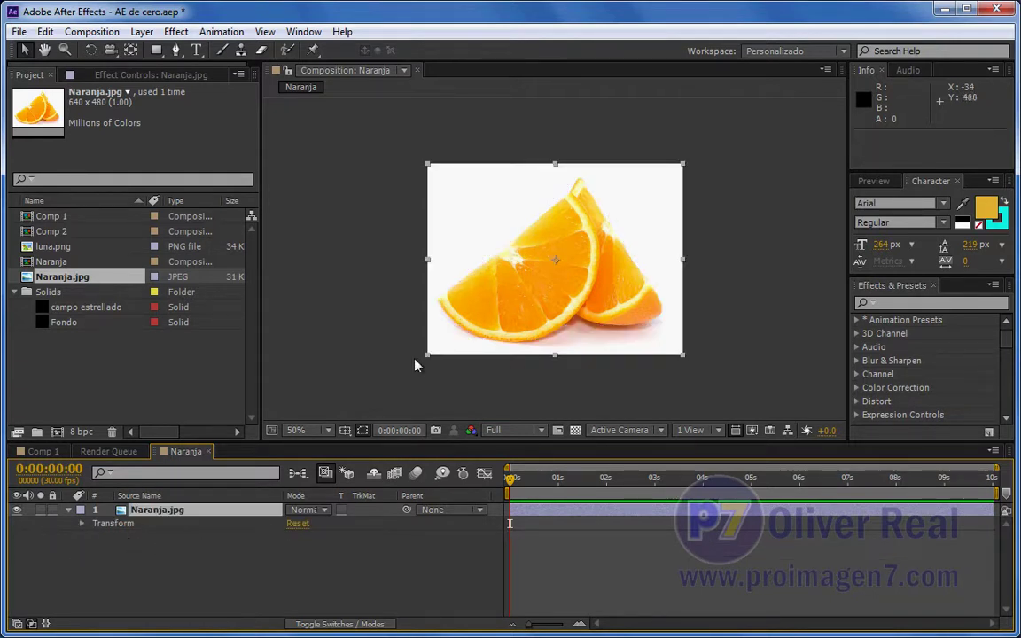
drag(176, 50, 217, 29)
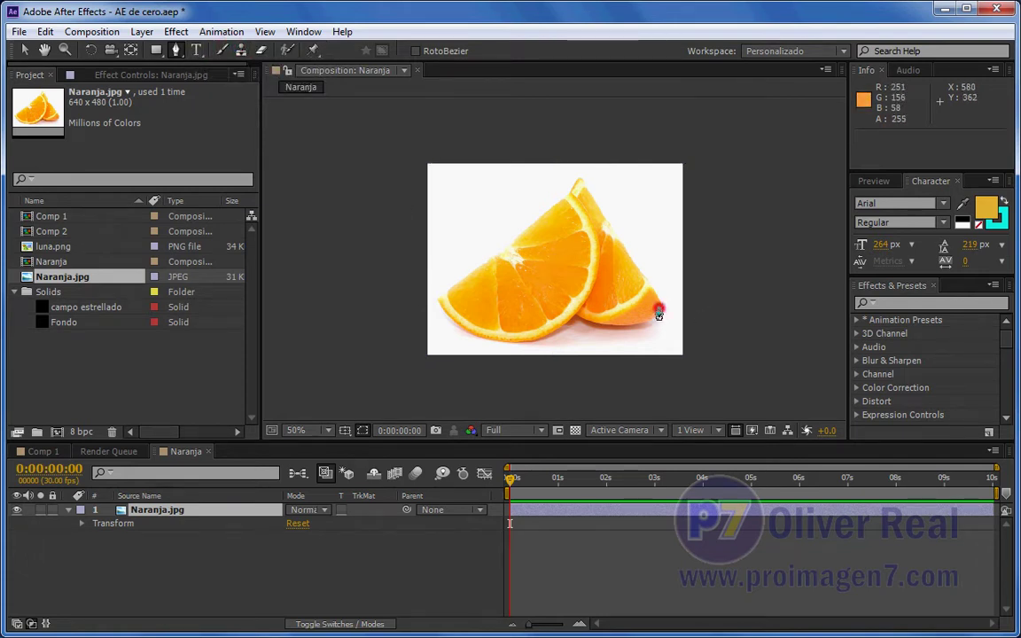
drag(657, 307, 657, 272)
Step: Trace the orange's outline with curved mask points, then switch to Comp 1
drag(602, 213, 547, 211)
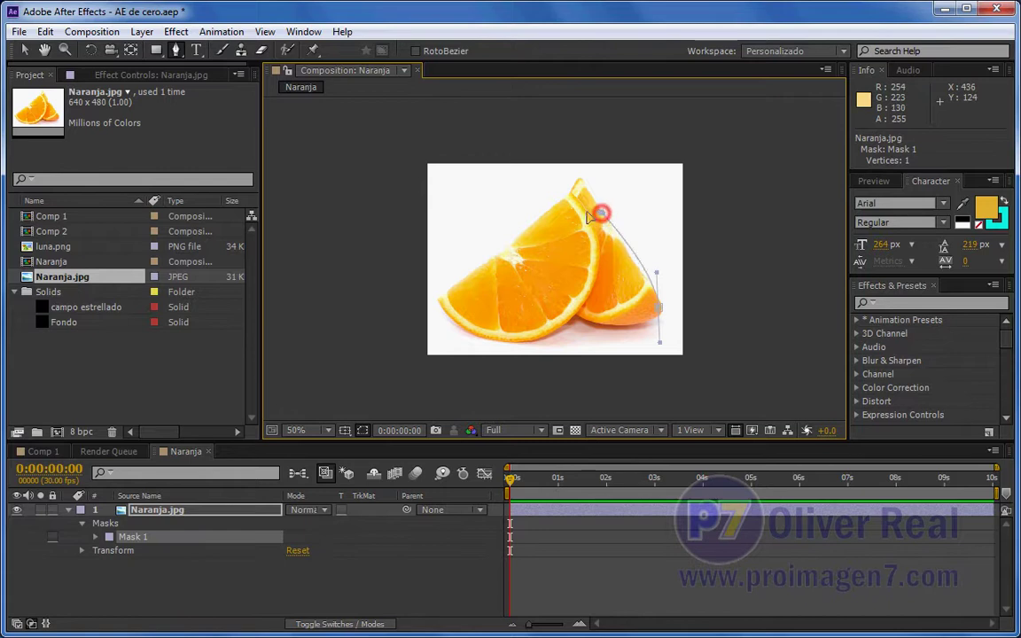
drag(456, 229, 451, 276)
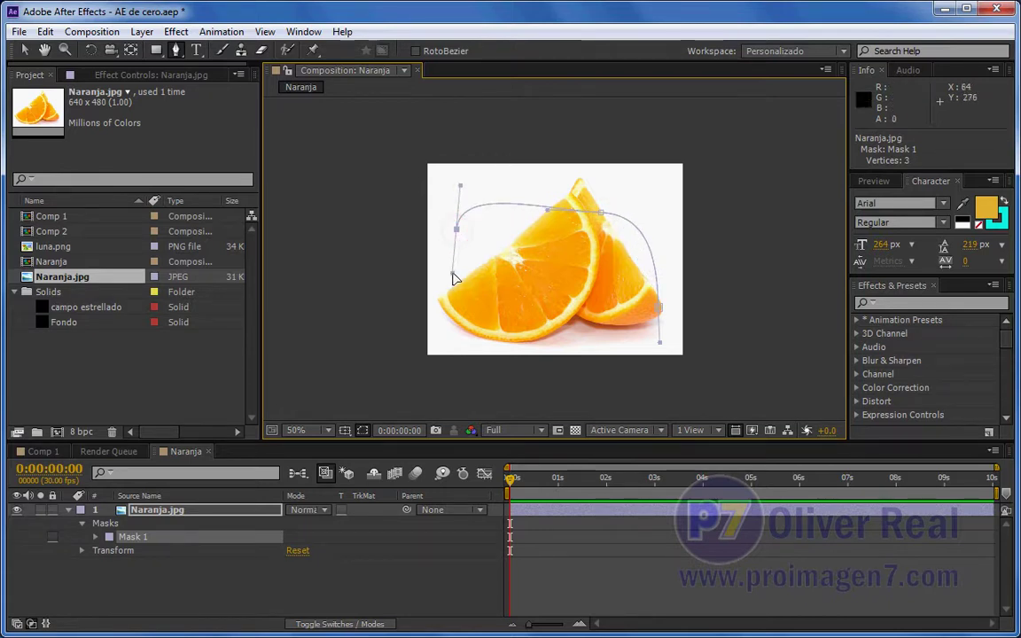
drag(548, 258, 542, 285)
mouse_move(590, 326)
mouse_down()
mouse_move(475, 325)
mouse_move(456, 335)
mouse_up()
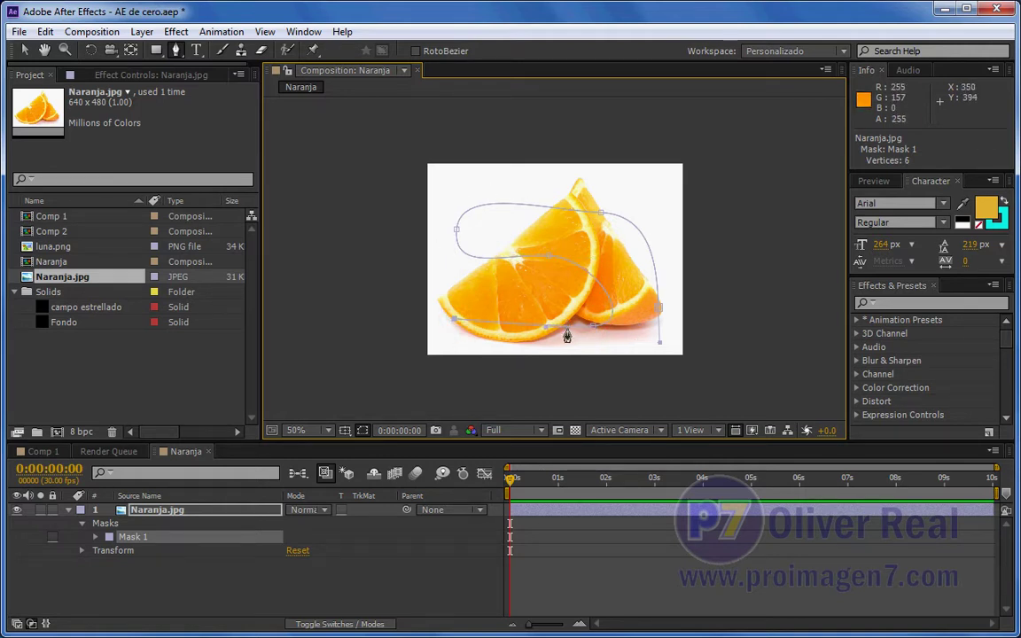
click(25, 51)
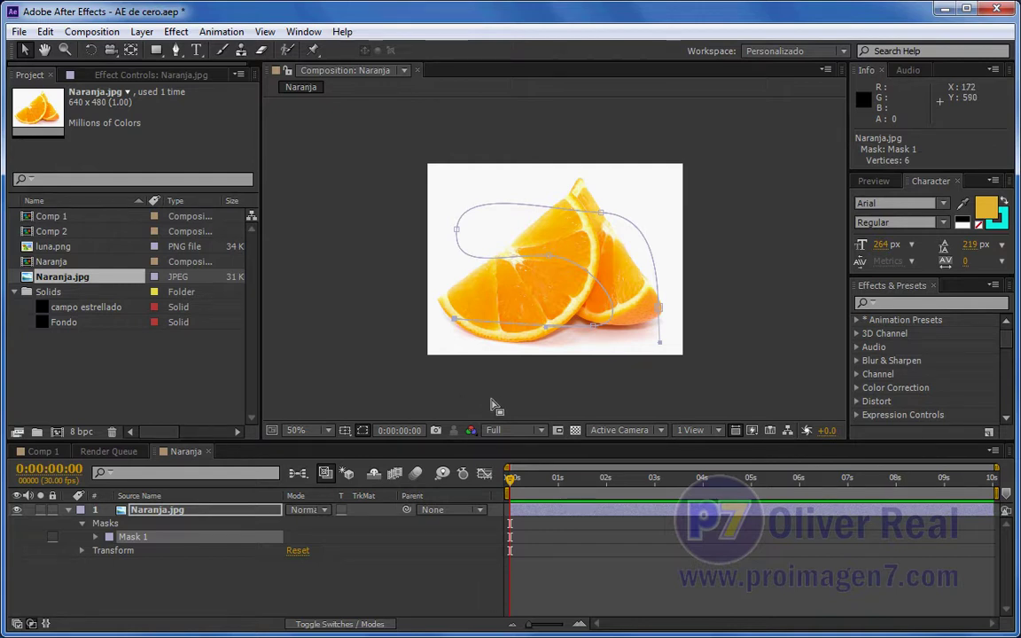
click(42, 451)
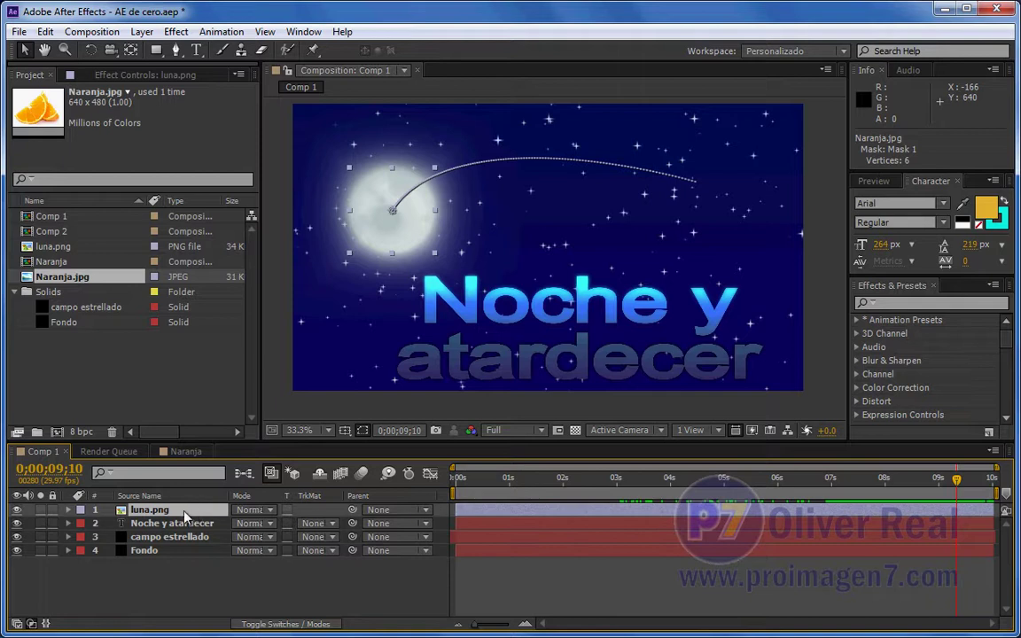
click(149, 510)
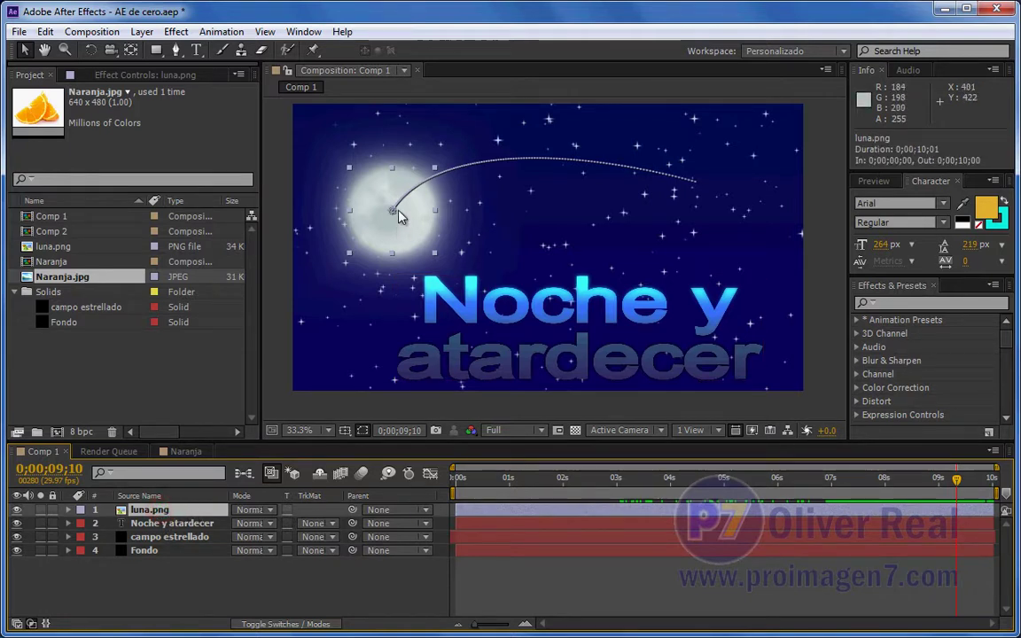
click(156, 50)
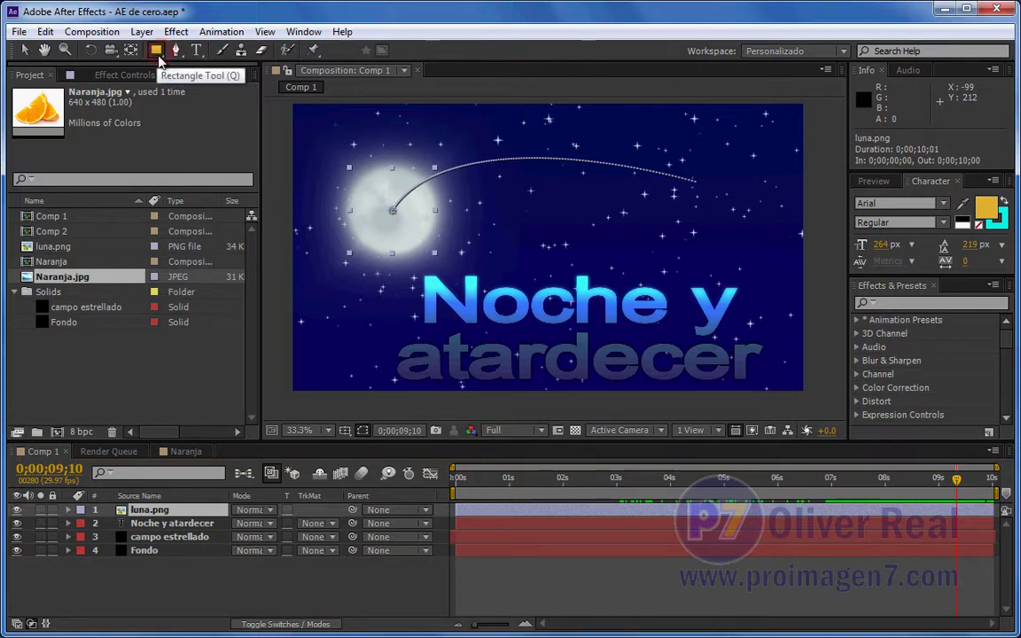
mouse_move(355, 189)
mouse_down()
mouse_move(400, 263)
mouse_move(479, 302)
mouse_move(450, 162)
mouse_up()
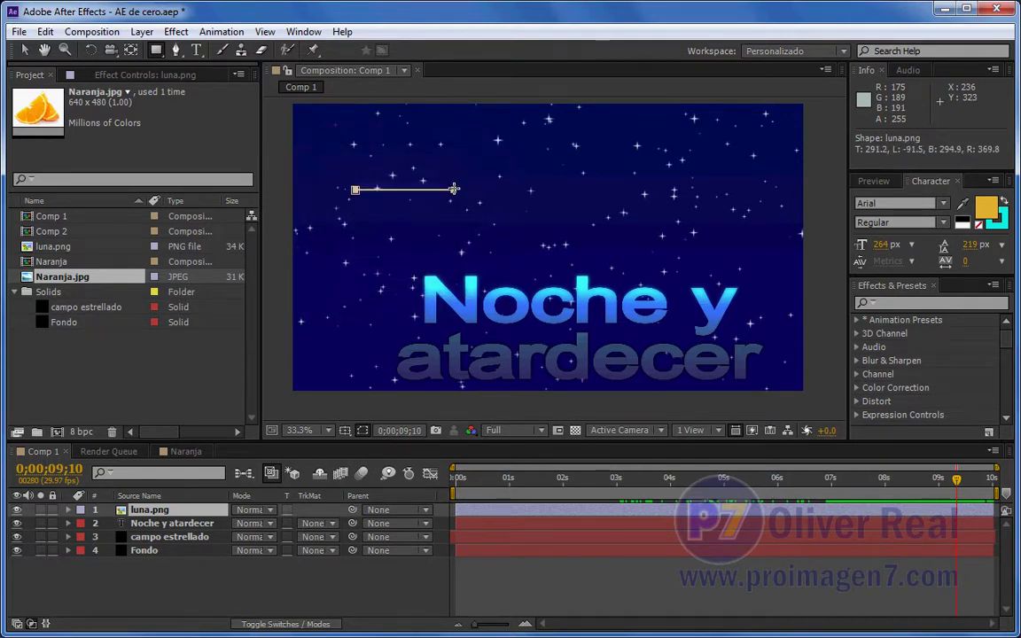
mouse_move(450, 162)
mouse_down()
mouse_move(452, 249)
mouse_move(452, 157)
mouse_up()
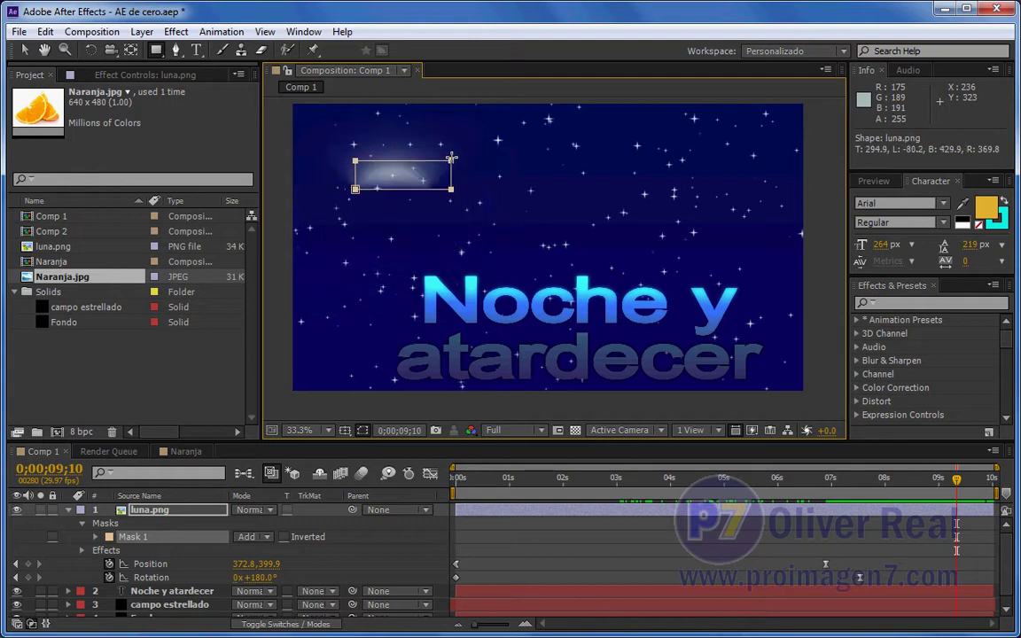
key(ctrl+z)
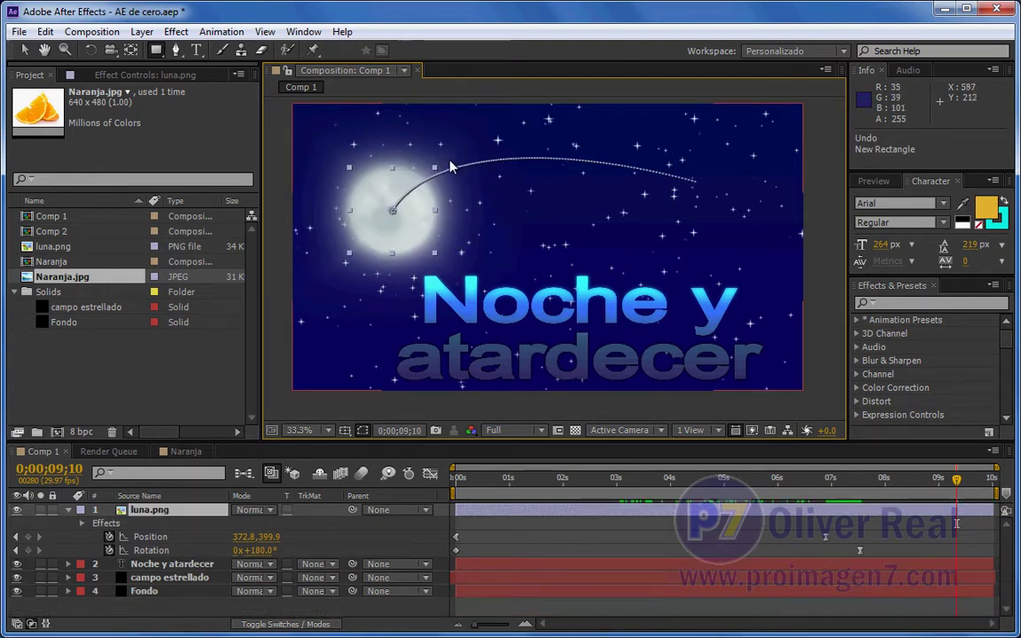
click(68, 510)
click(149, 523)
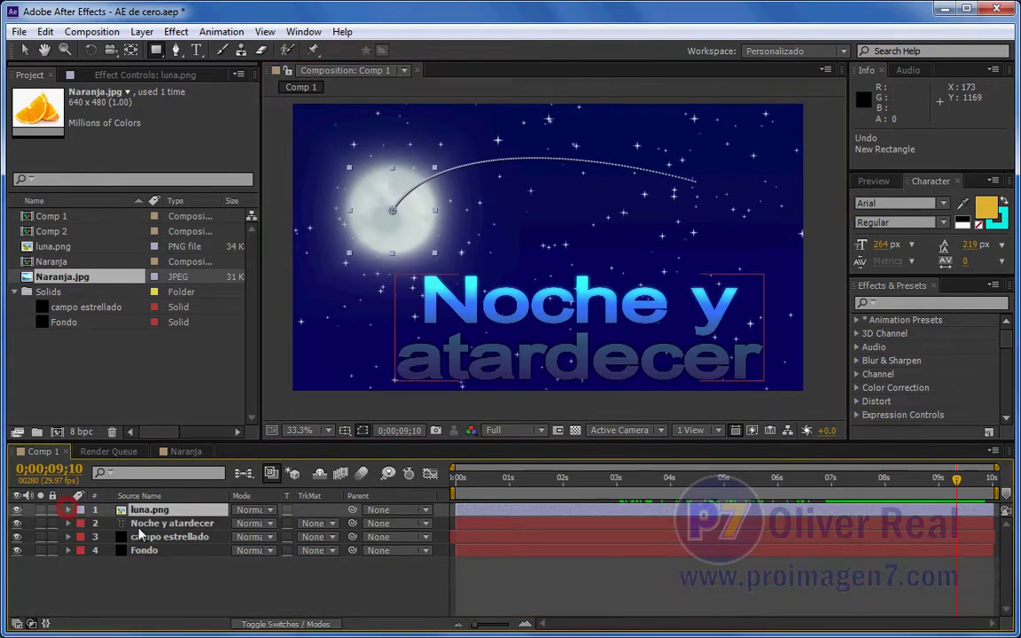
click(148, 524)
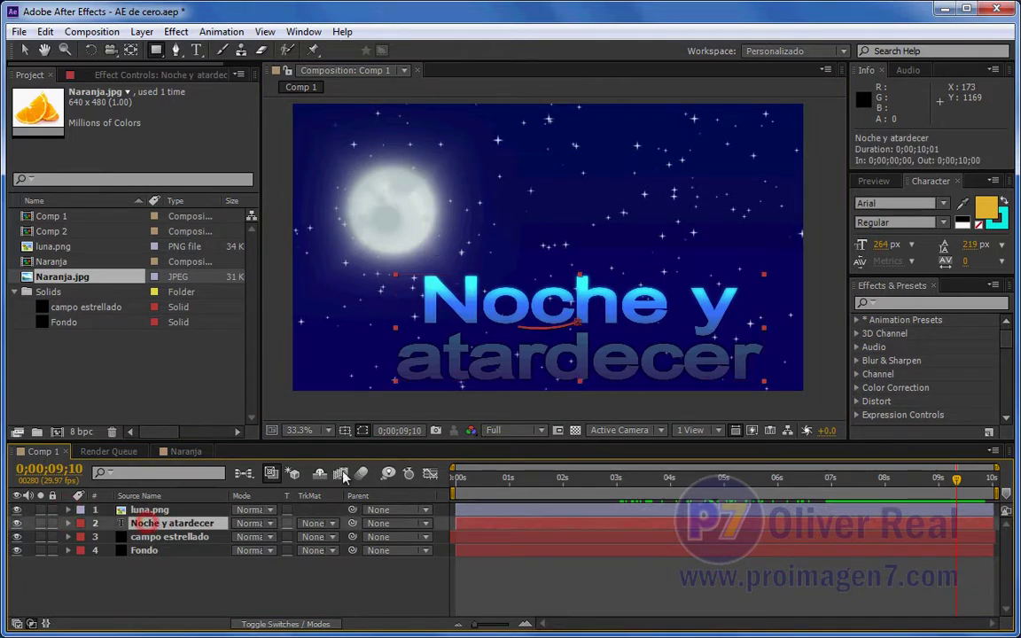
drag(381, 264, 727, 395)
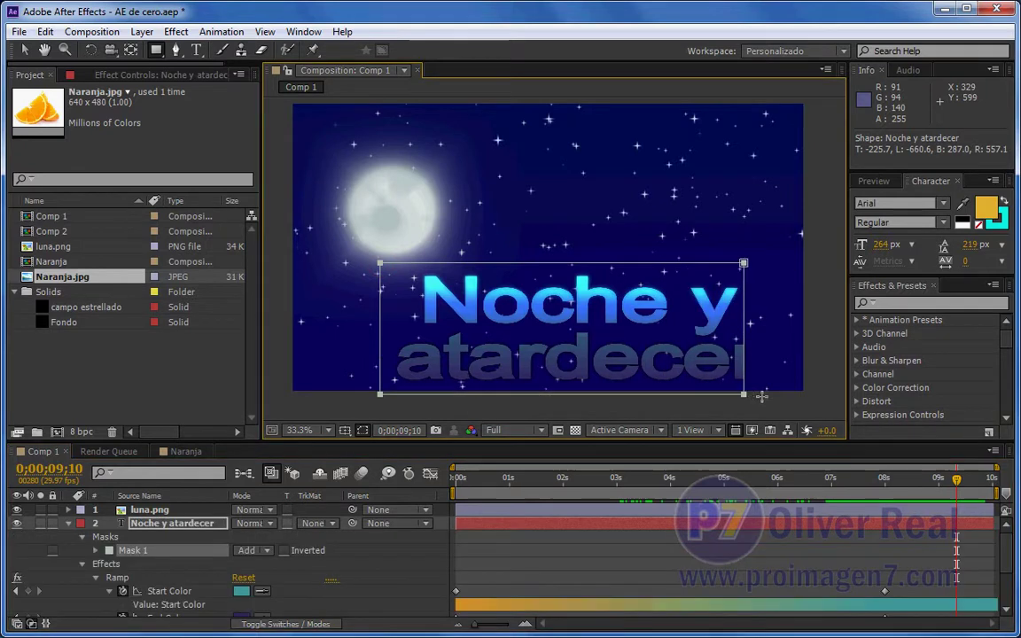
drag(726, 394, 407, 381)
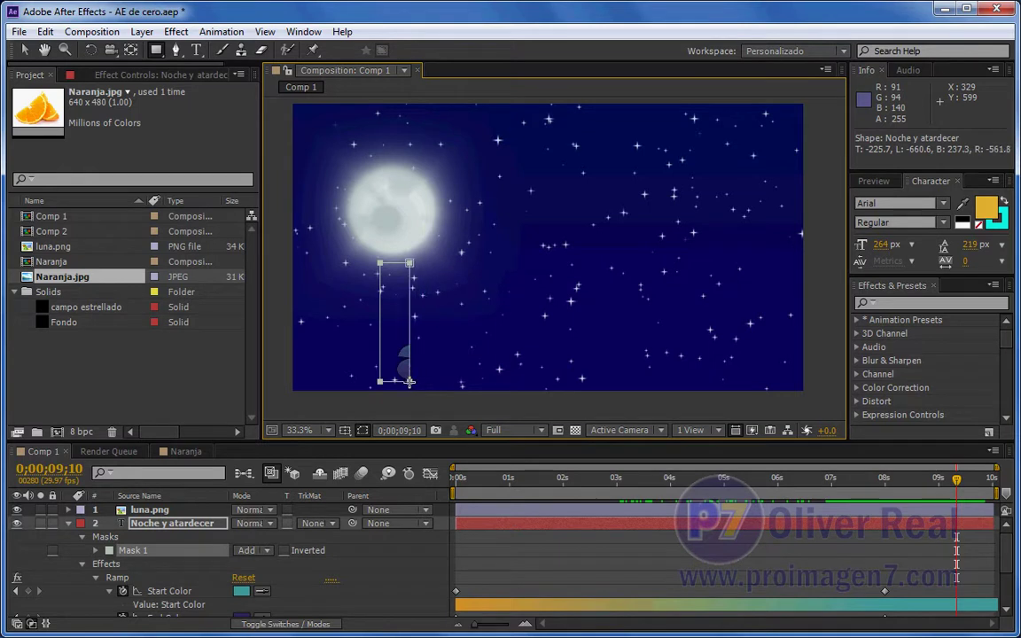
key(ctrl+z)
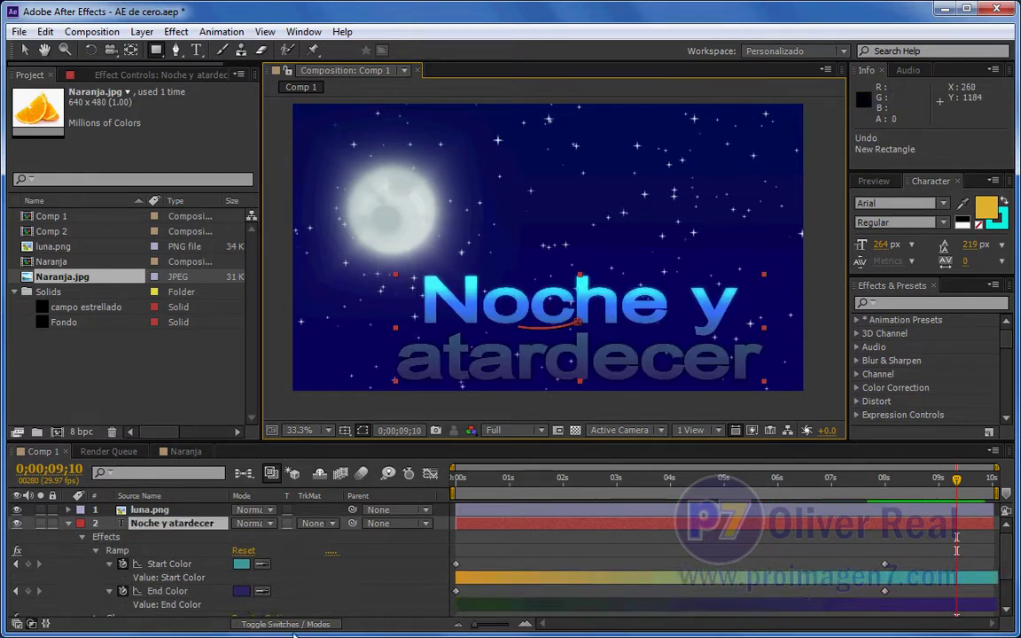
click(68, 524)
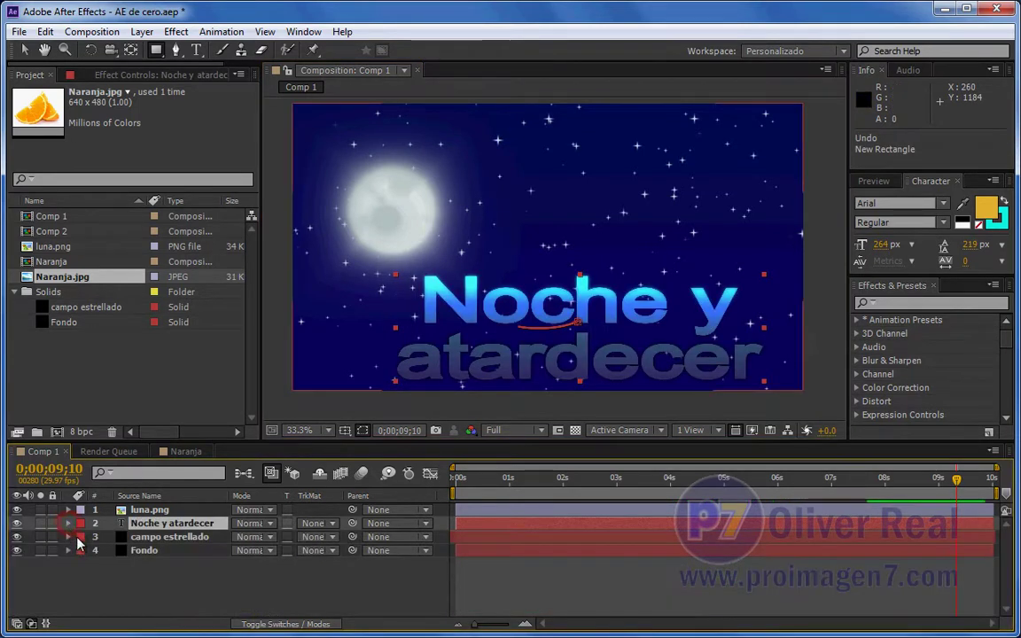
Step: Draw a test rectangle mask on Fondo, preview it, then delete it
click(146, 551)
mouse_move(817, 399)
mouse_down()
mouse_move(689, 284)
mouse_move(569, 98)
mouse_up()
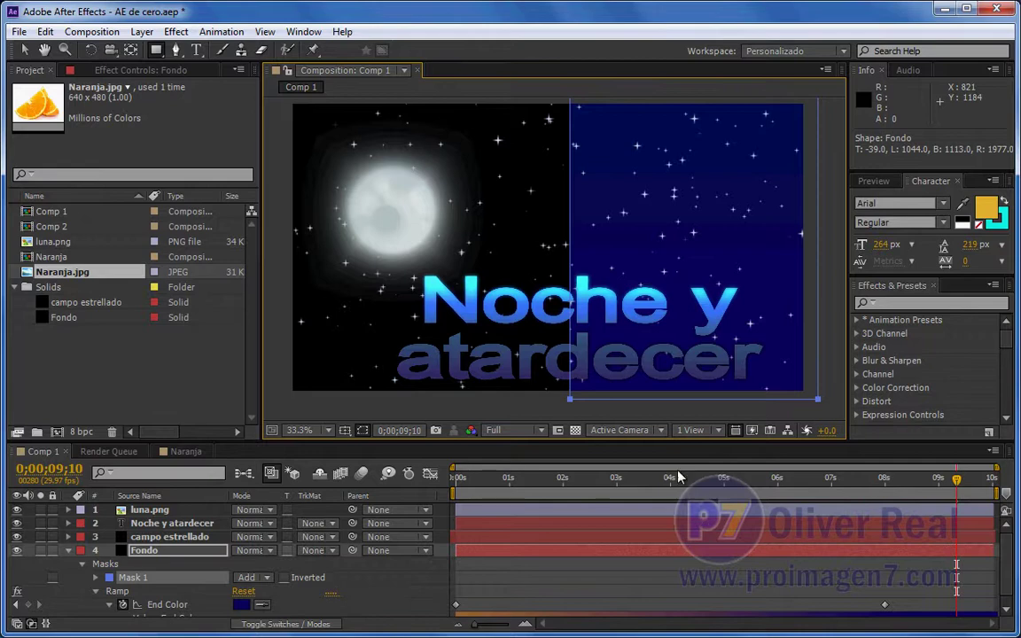
mouse_move(523, 478)
mouse_down()
mouse_move(450, 503)
mouse_move(824, 478)
mouse_up()
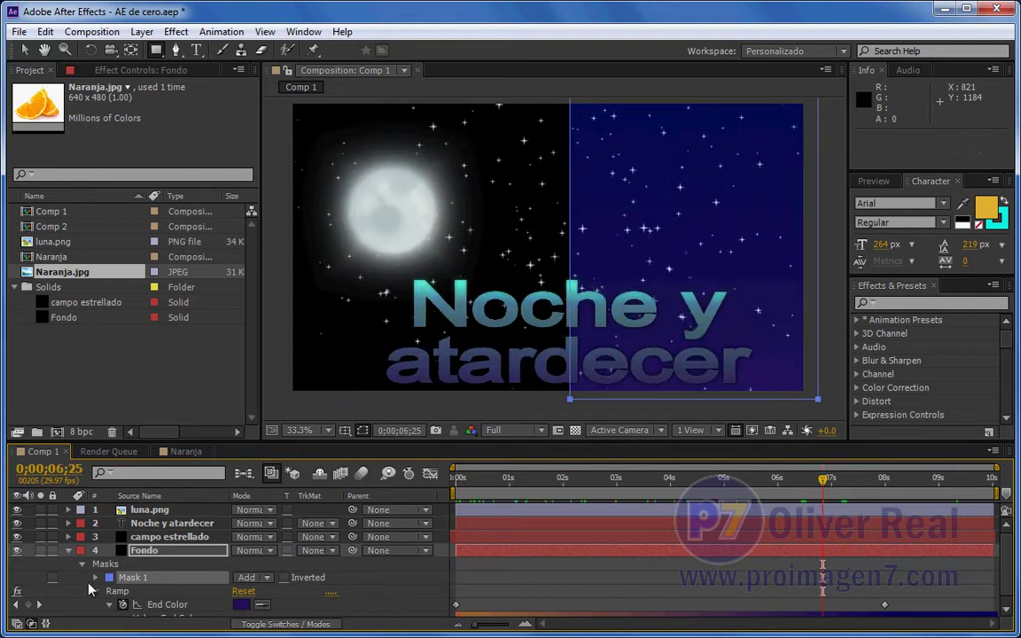
click(120, 581)
key(Delete)
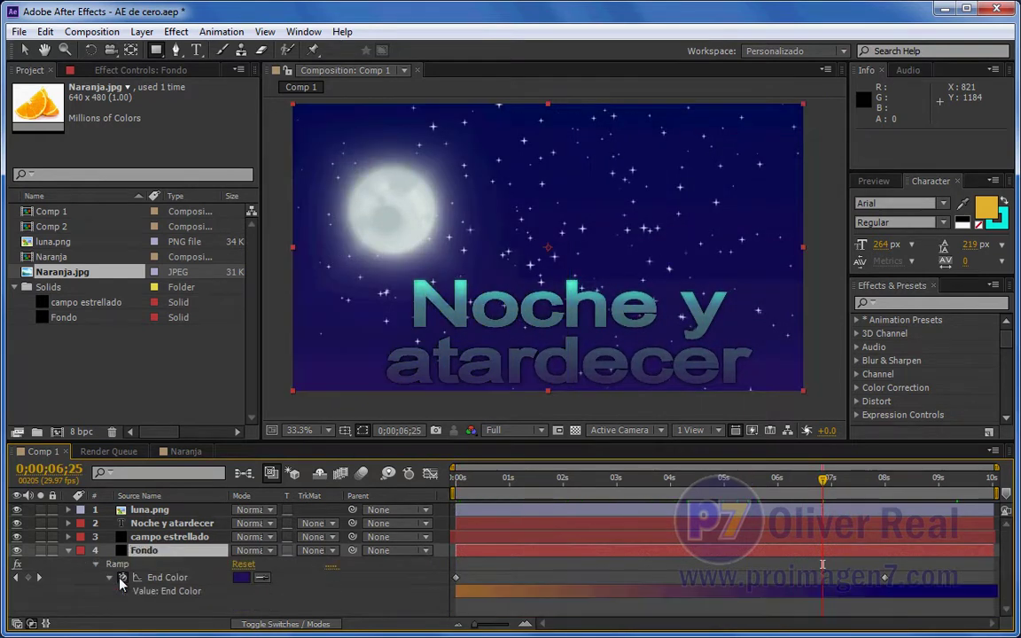
click(71, 555)
Step: Solo the campo estrellado layer and move the playhead to about 2 seconds
click(99, 537)
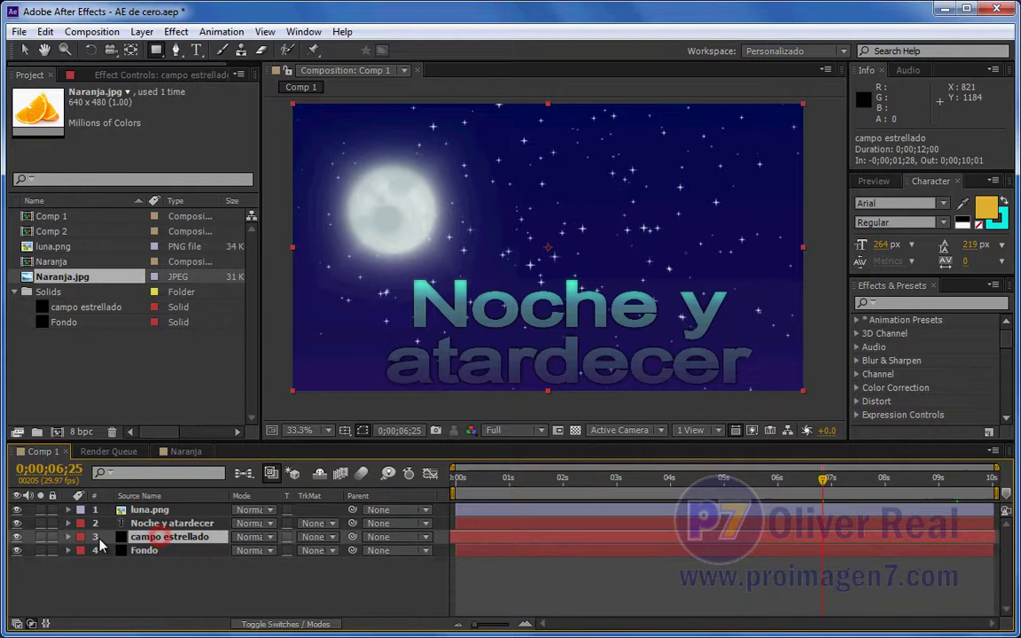
click(40, 538)
mouse_move(506, 476)
mouse_down()
mouse_move(618, 478)
mouse_move(603, 479)
mouse_up()
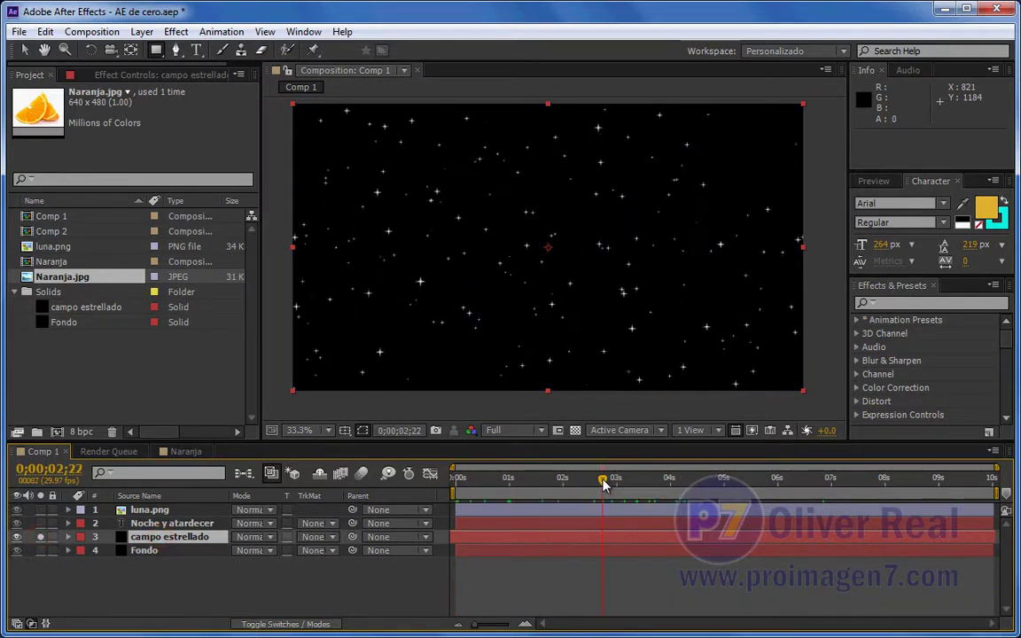
click(156, 50)
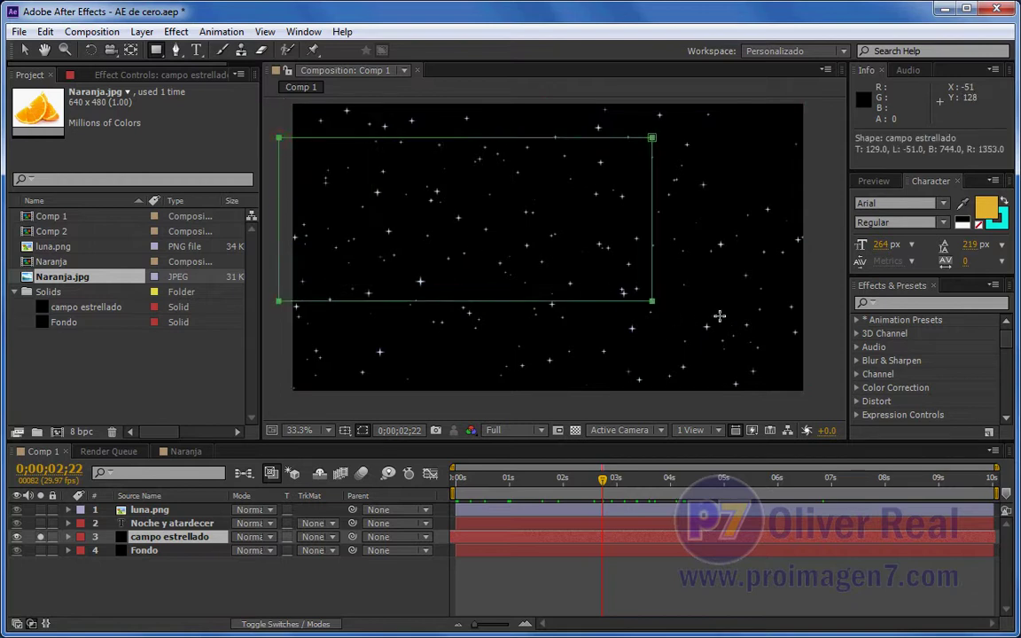
drag(527, 266, 813, 316)
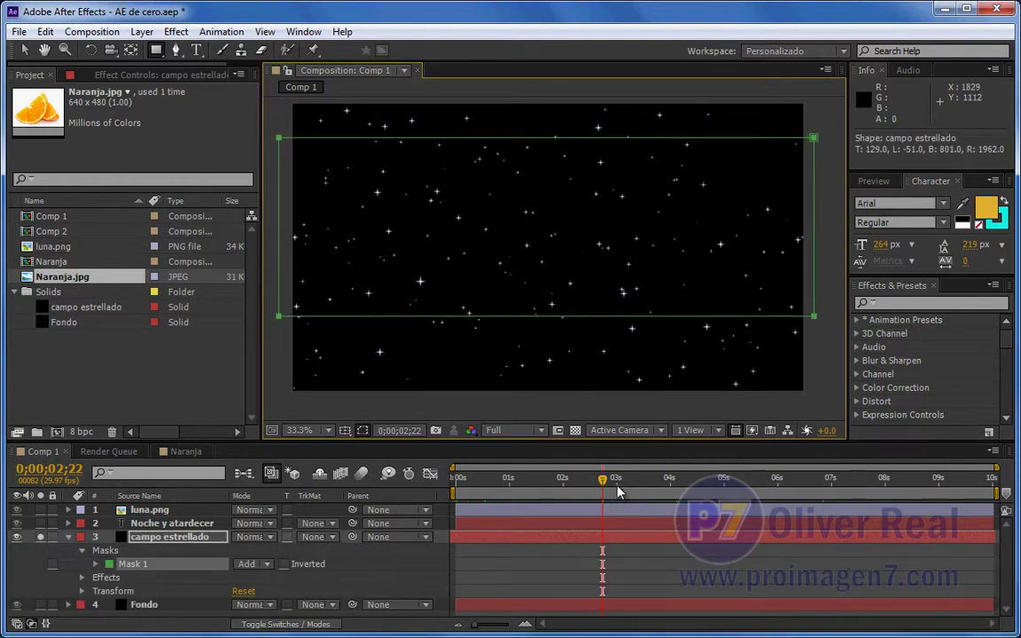
mouse_move(602, 478)
mouse_down()
mouse_move(460, 478)
mouse_move(669, 483)
mouse_move(600, 493)
mouse_up()
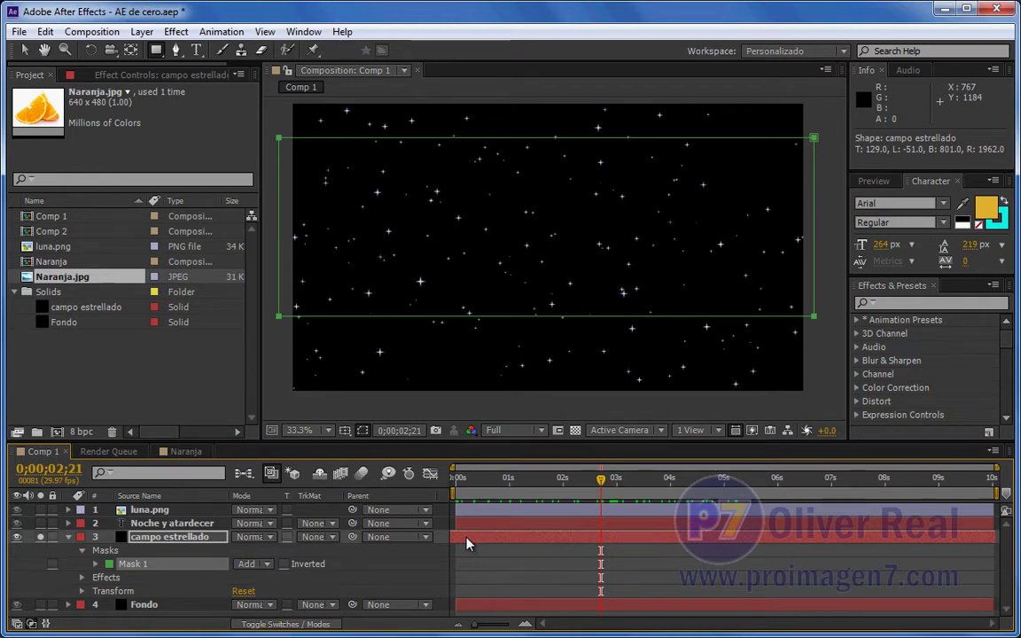
click(131, 564)
key(Delete)
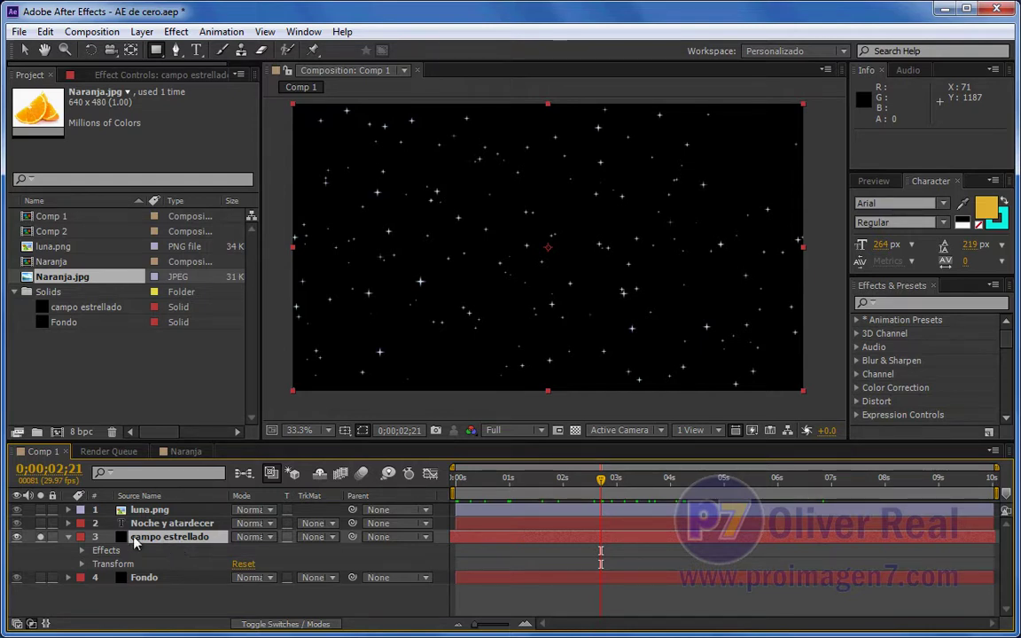
click(69, 538)
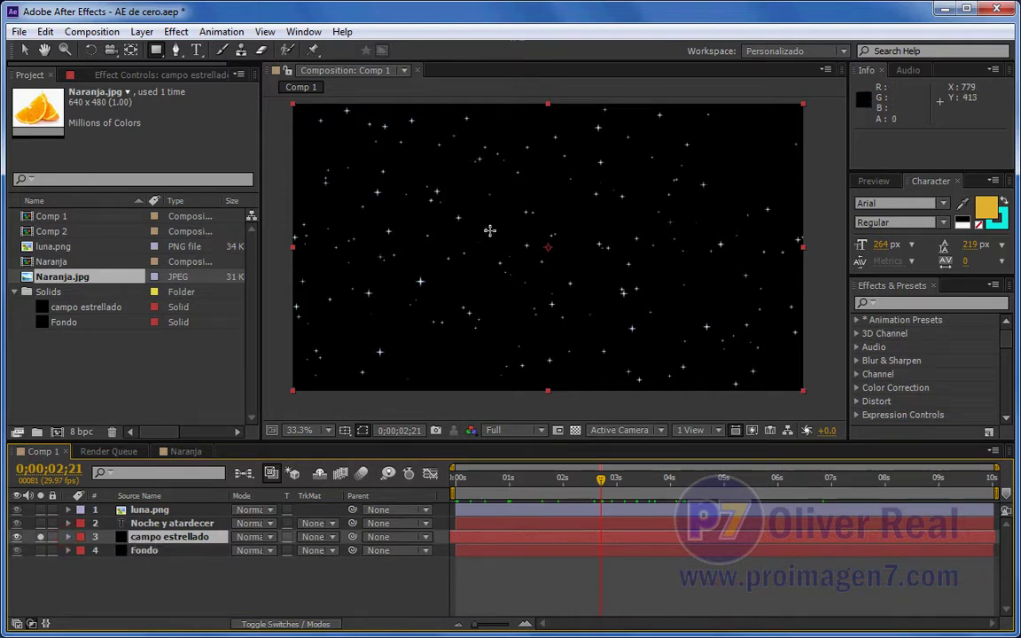
Step: Return to the Selection tool and turn off solo on the campo estrellado layer
click(25, 51)
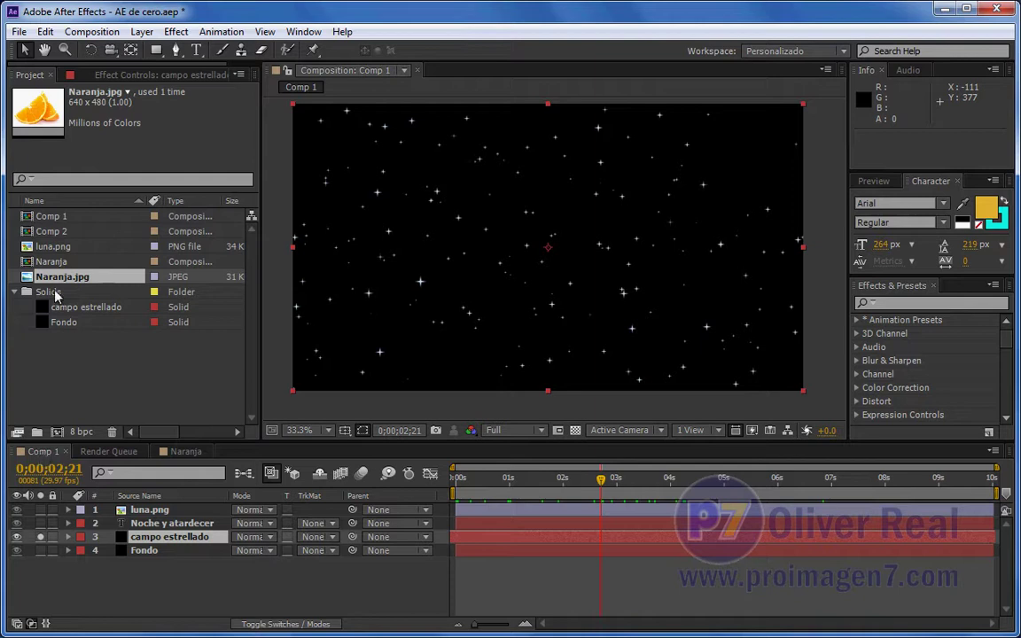
click(49, 218)
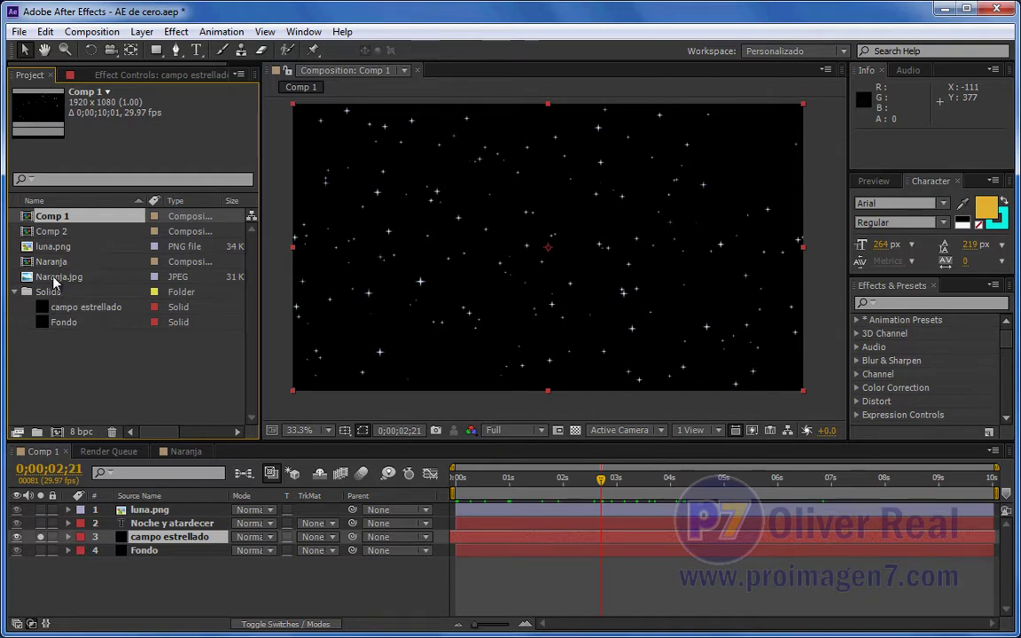
click(40, 536)
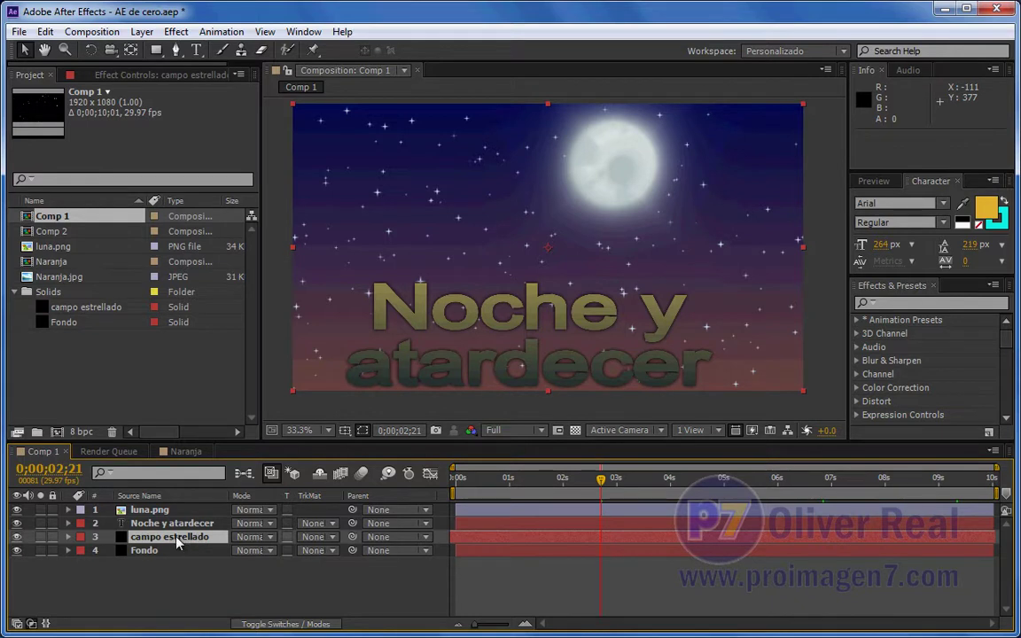
Step: Pre-compose campo estrellado as campo estrellado Comp 1, moving all attributes into it
right_click(174, 544)
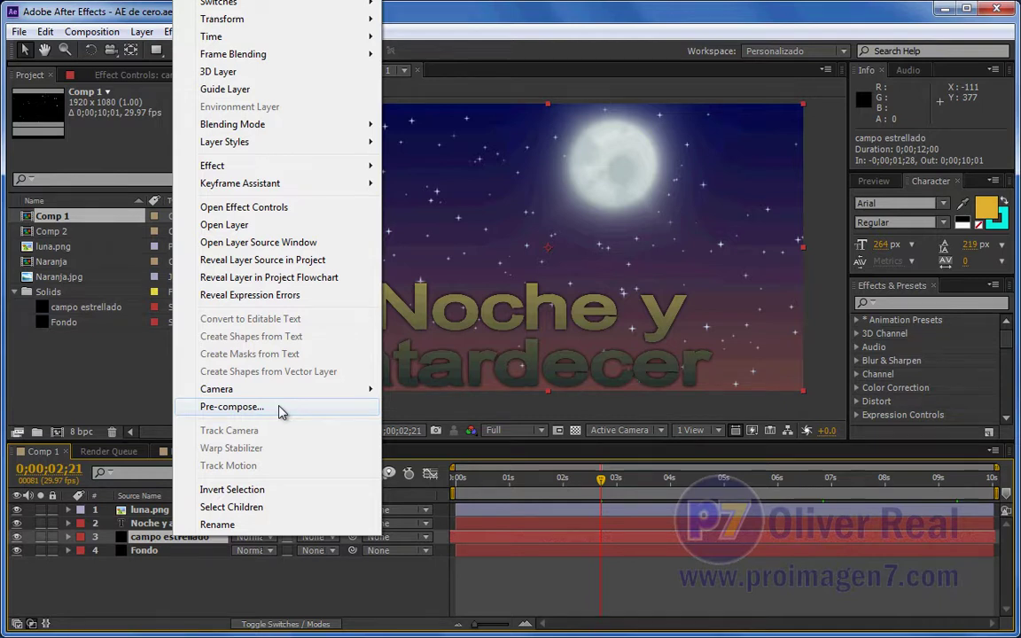
click(152, 583)
click(147, 537)
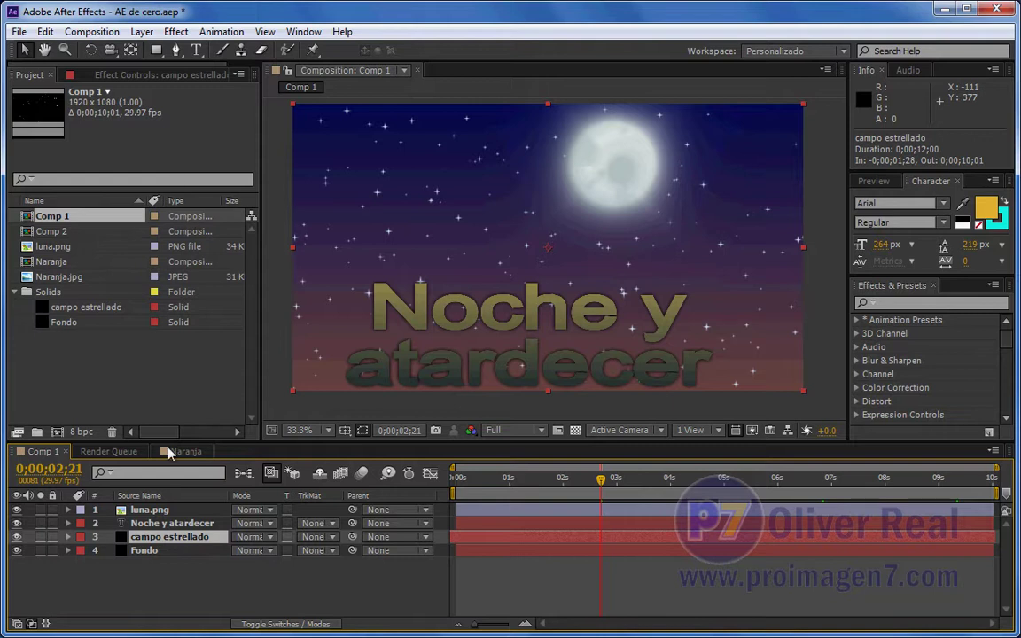
click(142, 32)
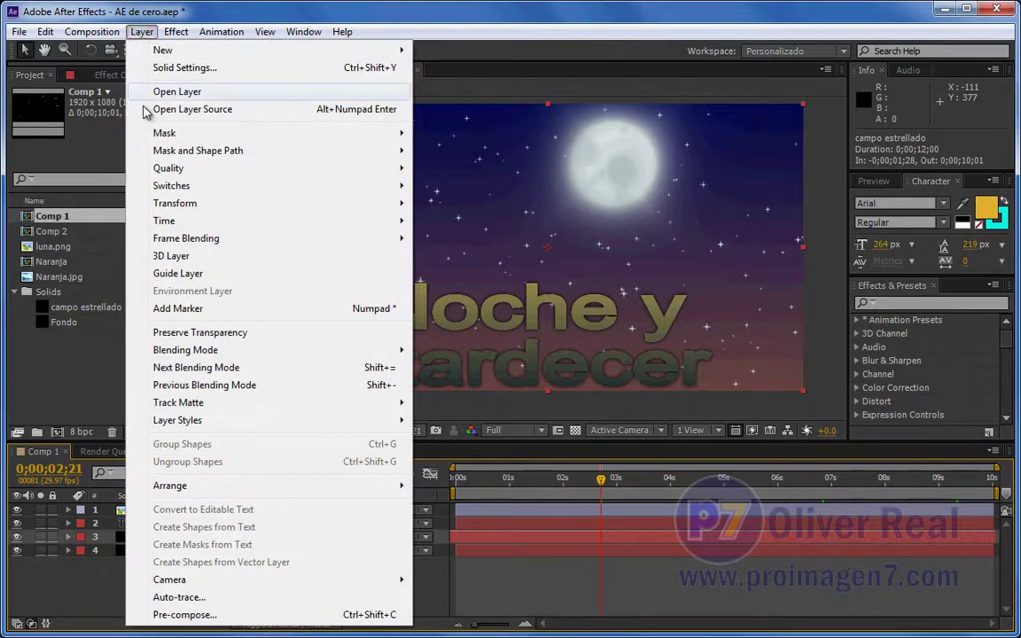
click(182, 615)
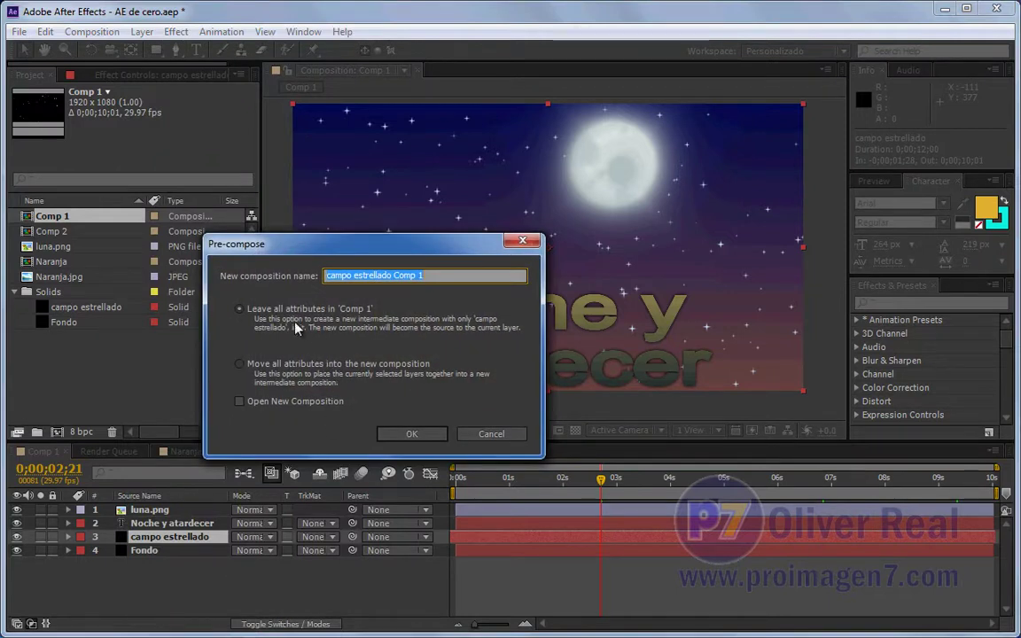
click(250, 364)
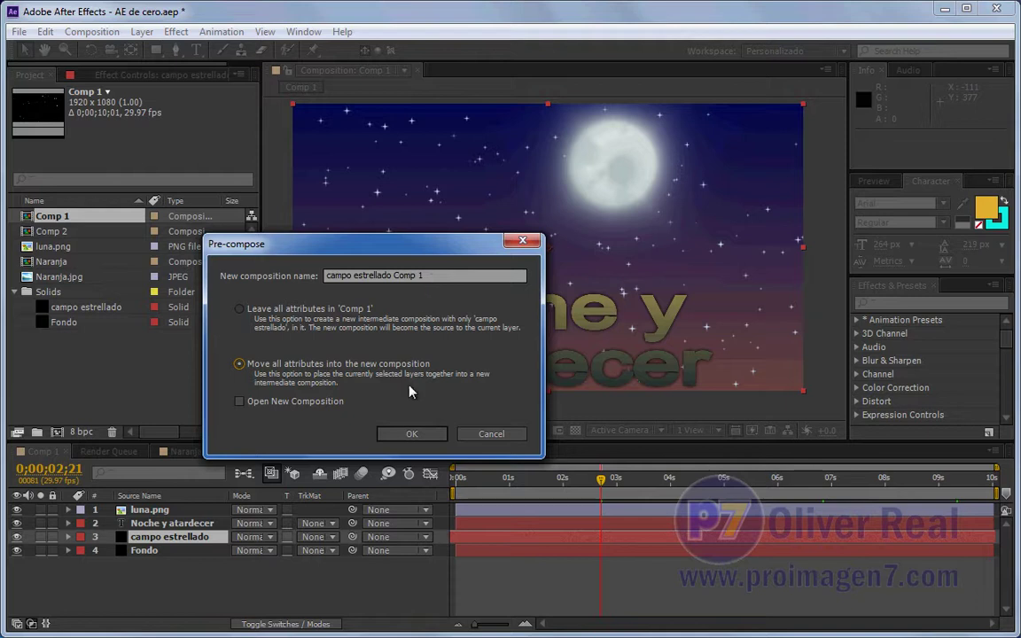
click(407, 435)
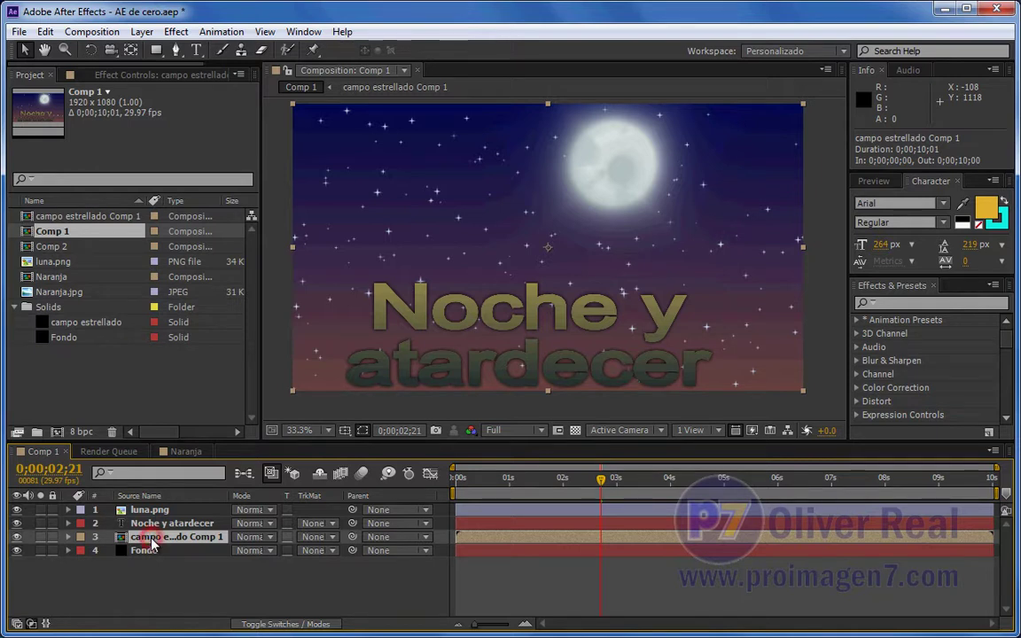
Step: Check the Effect Controls of the starfield precomp and Fondo, then solo the starfield layer
click(120, 74)
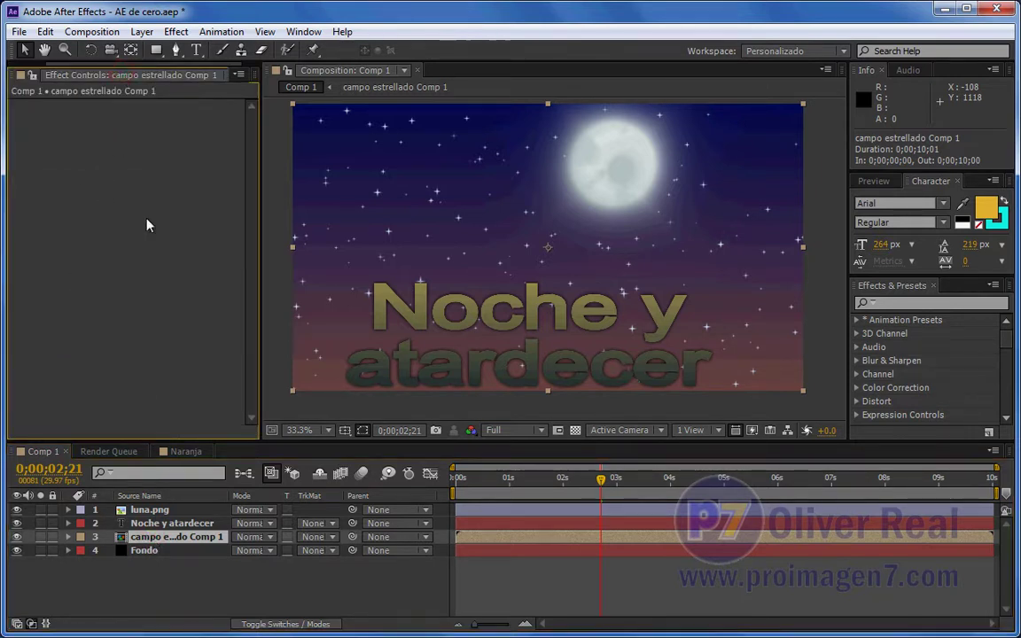
click(140, 550)
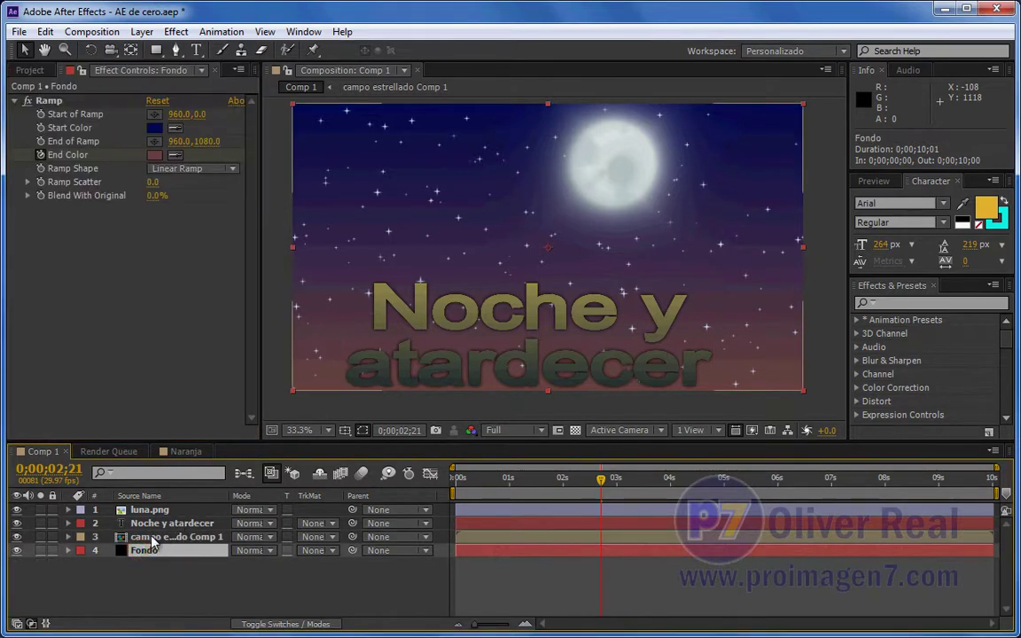
click(152, 537)
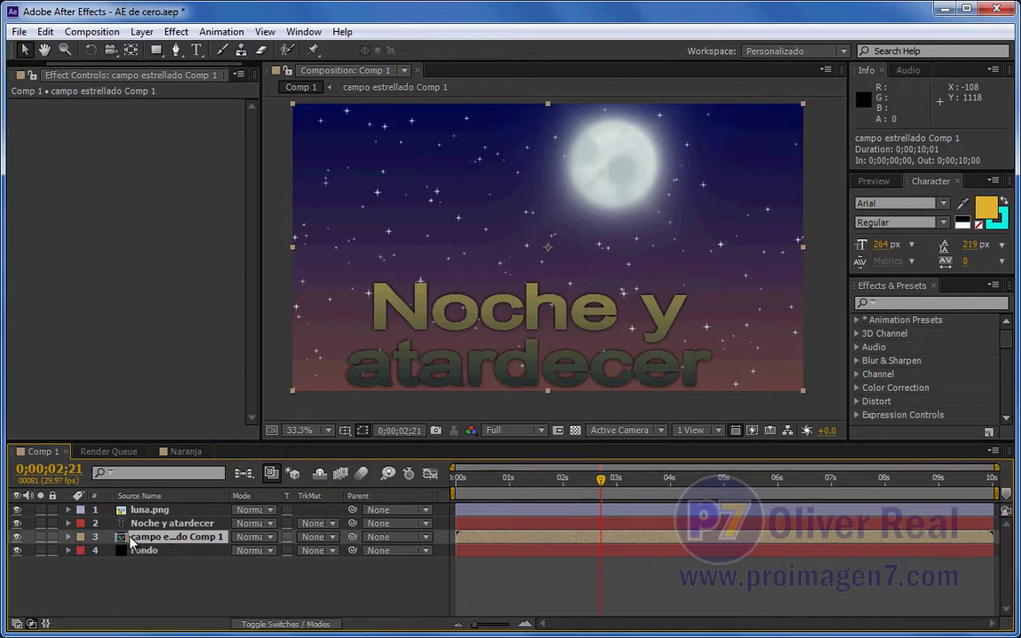
click(40, 537)
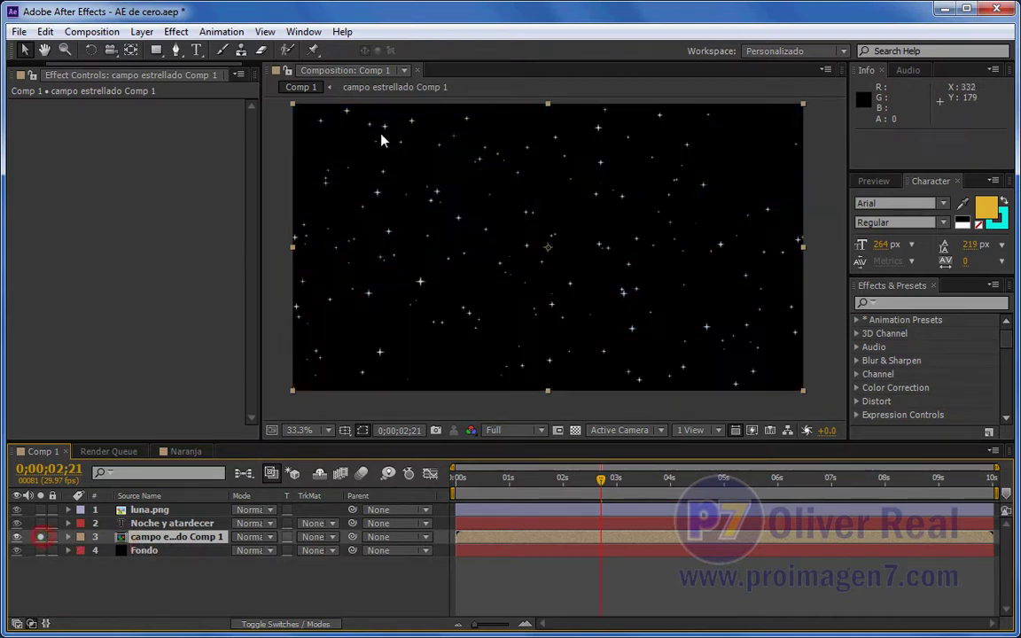
Step: Draw and delete a test rectangle mask, unsolo the starfield, and open campo estrellado Comp 1
click(156, 50)
drag(275, 173, 817, 303)
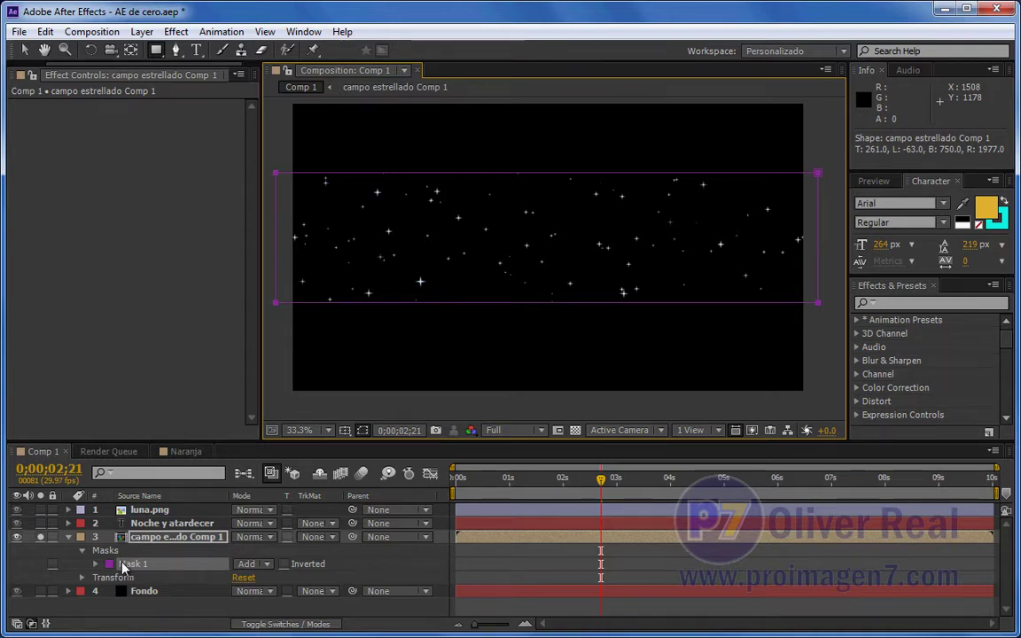
click(125, 563)
key(Delete)
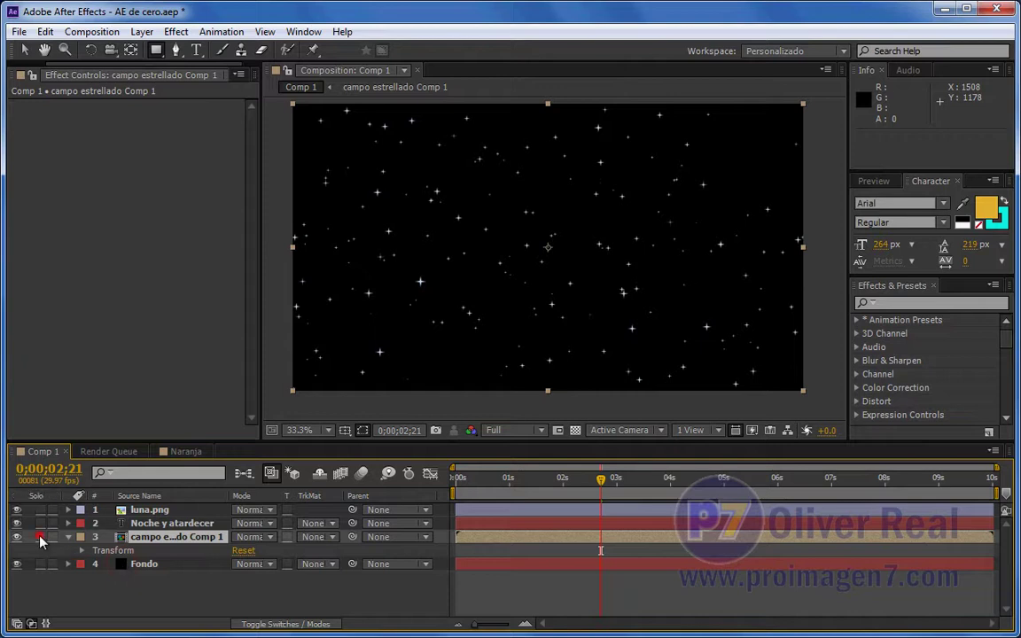
click(40, 536)
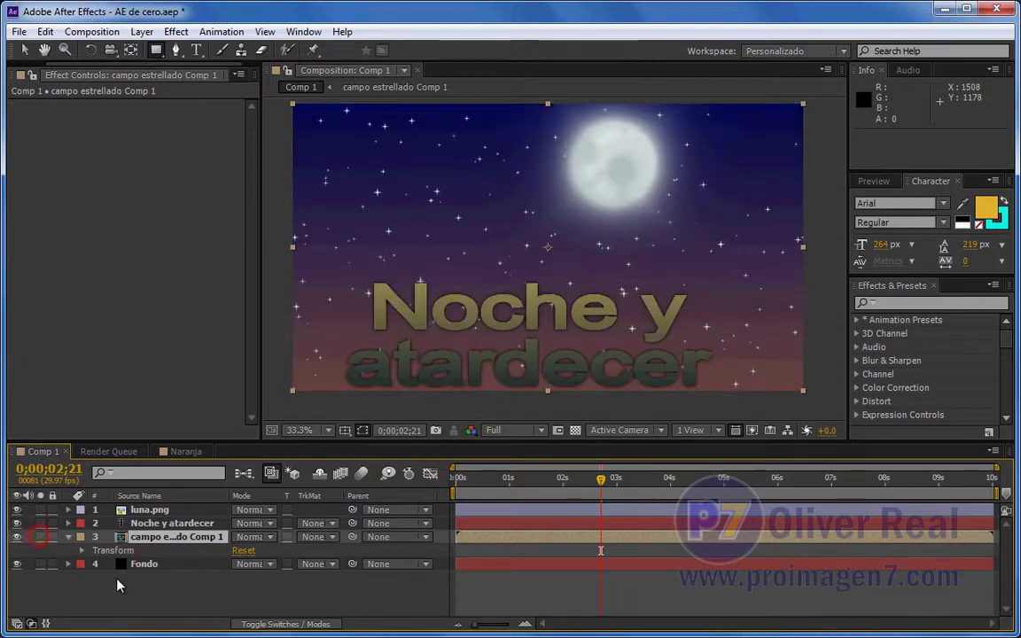
click(68, 537)
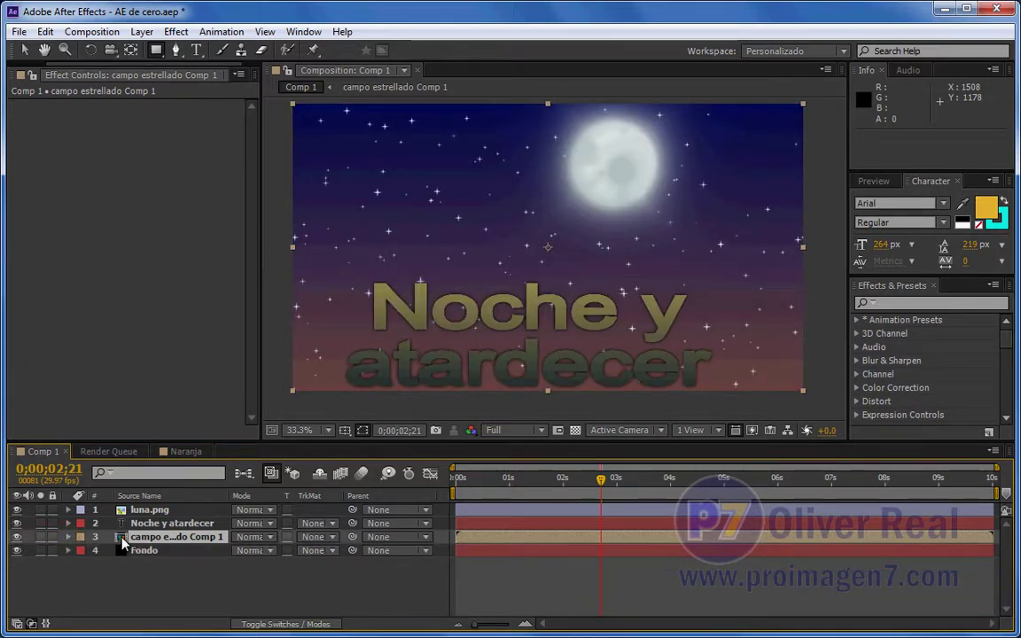
double_click(122, 540)
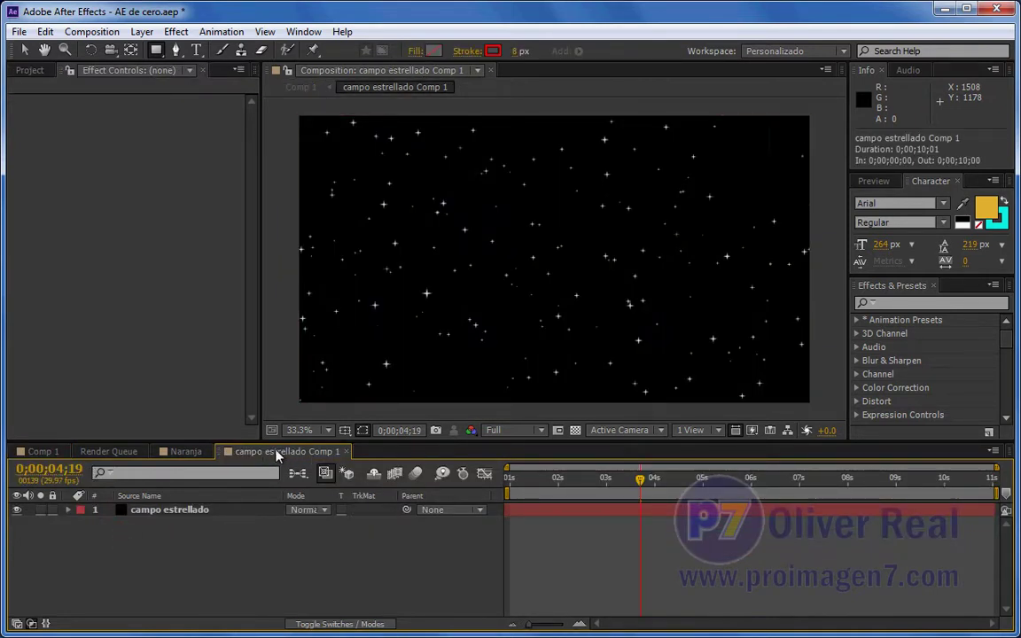
Step: Inspect the starfield precomp's effects over time, then scrub Comp 1 to watch the moon rise
click(37, 452)
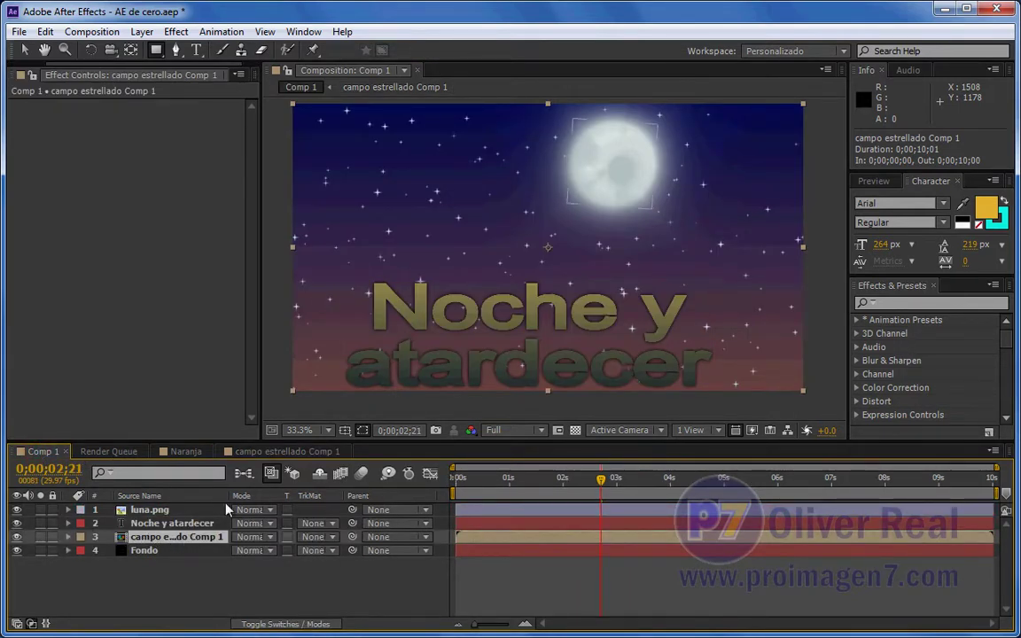
click(259, 453)
click(162, 511)
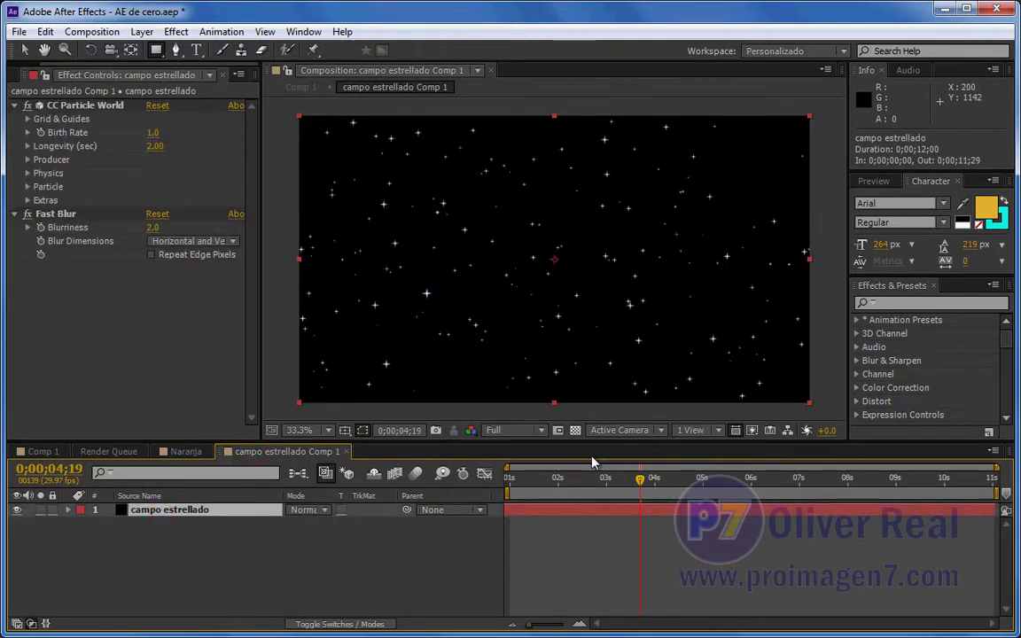
drag(517, 486, 501, 500)
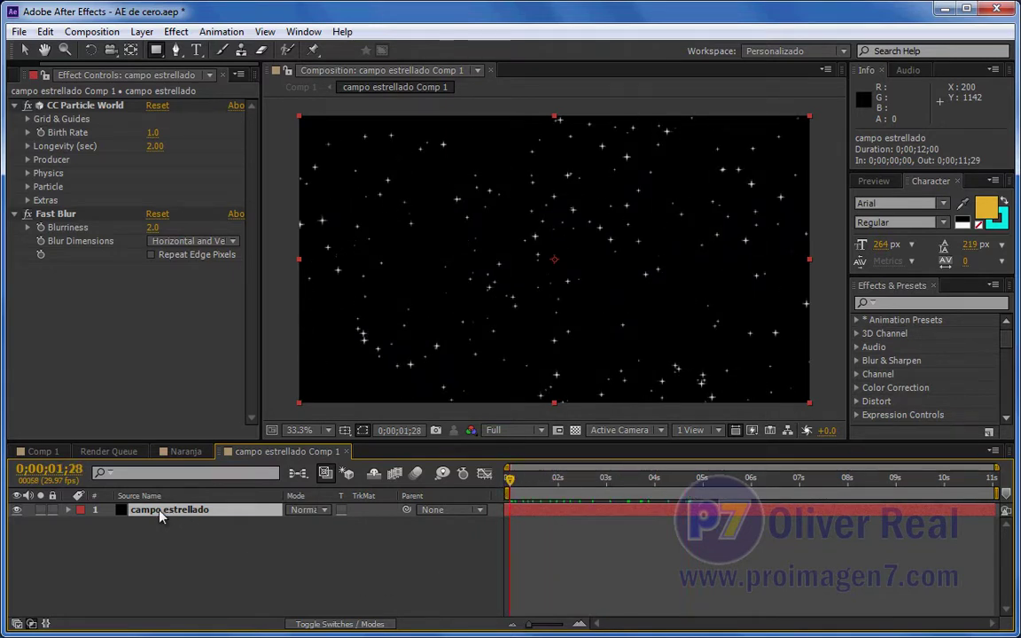
click(43, 452)
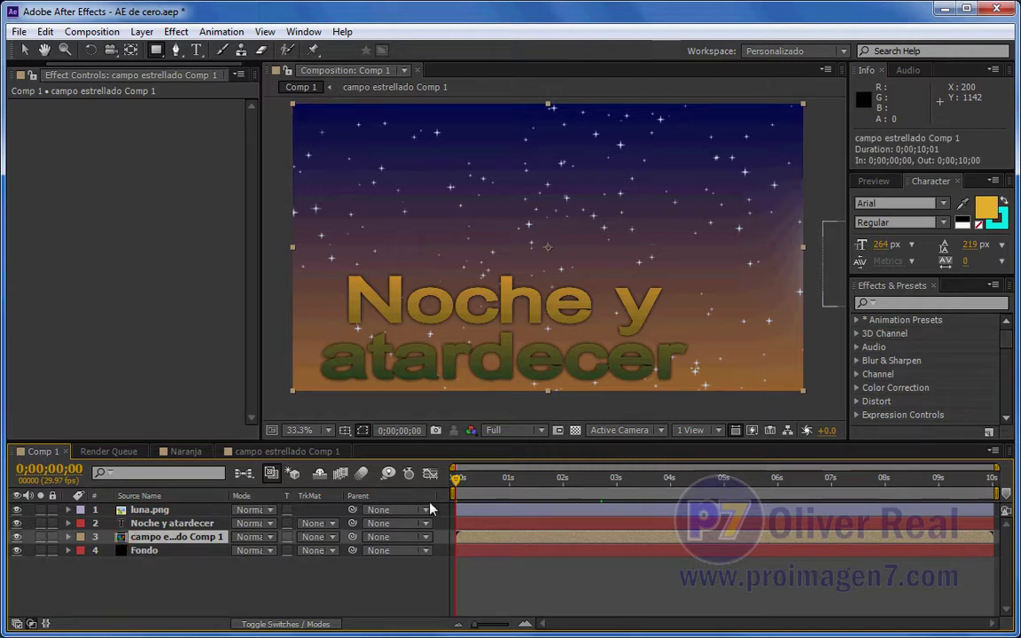
mouse_move(456, 481)
mouse_down()
mouse_move(858, 528)
mouse_move(806, 532)
mouse_up()
Step: Draw a rectangle mask on the starfield precomp from beyond the frame's top down to just above the title
click(142, 537)
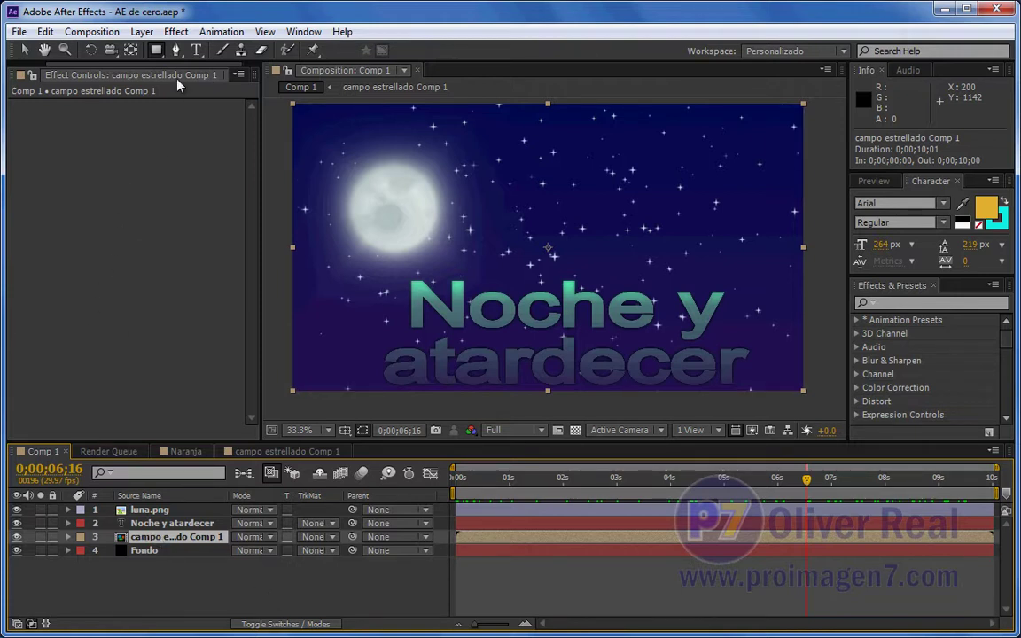
click(156, 49)
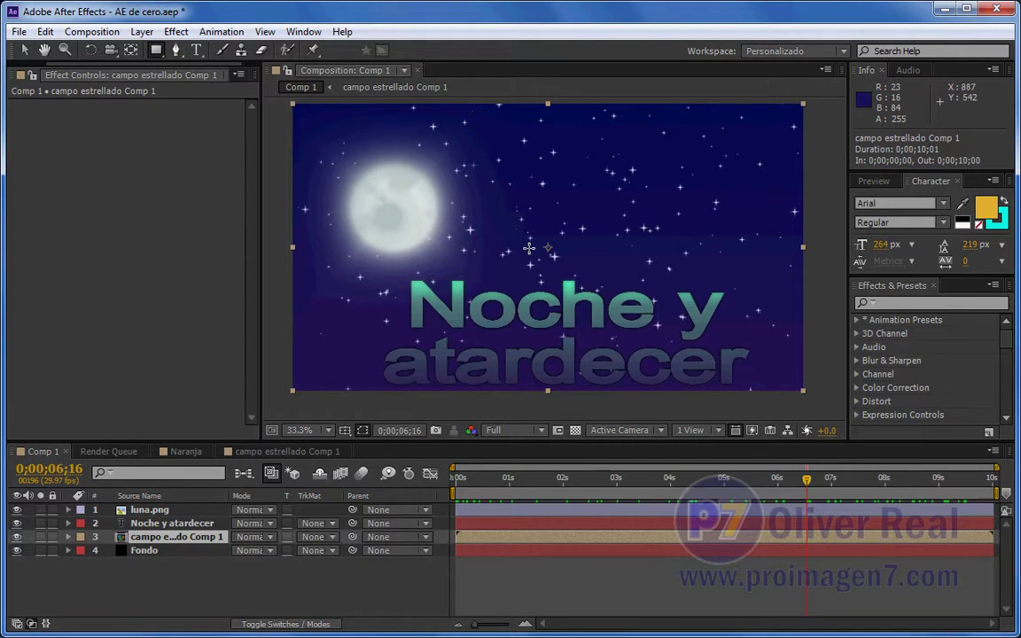
key(comma)
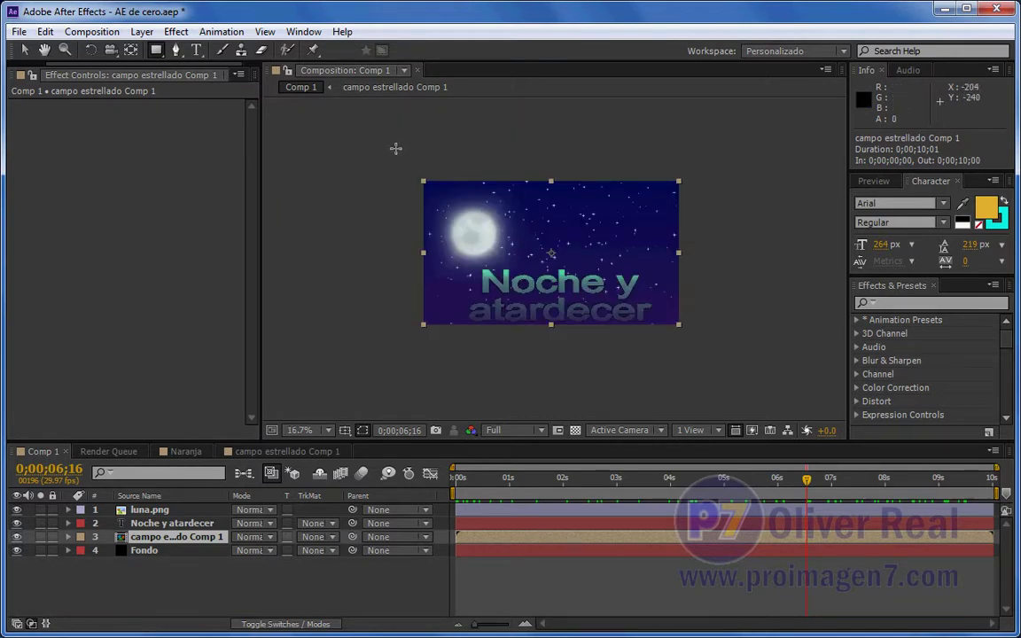
drag(390, 144, 708, 290)
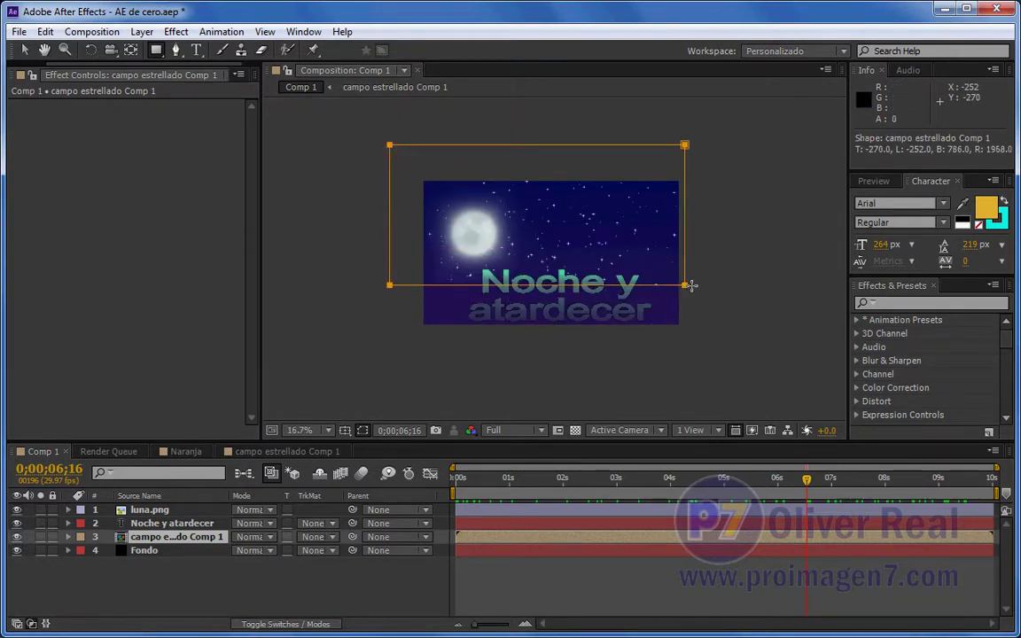
drag(709, 291, 713, 274)
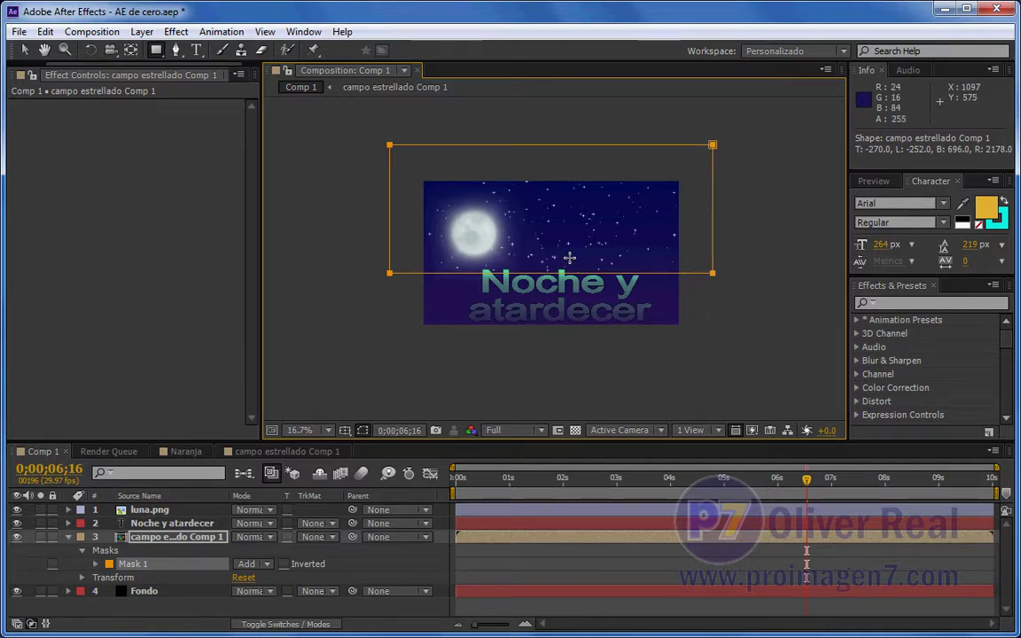
key(period)
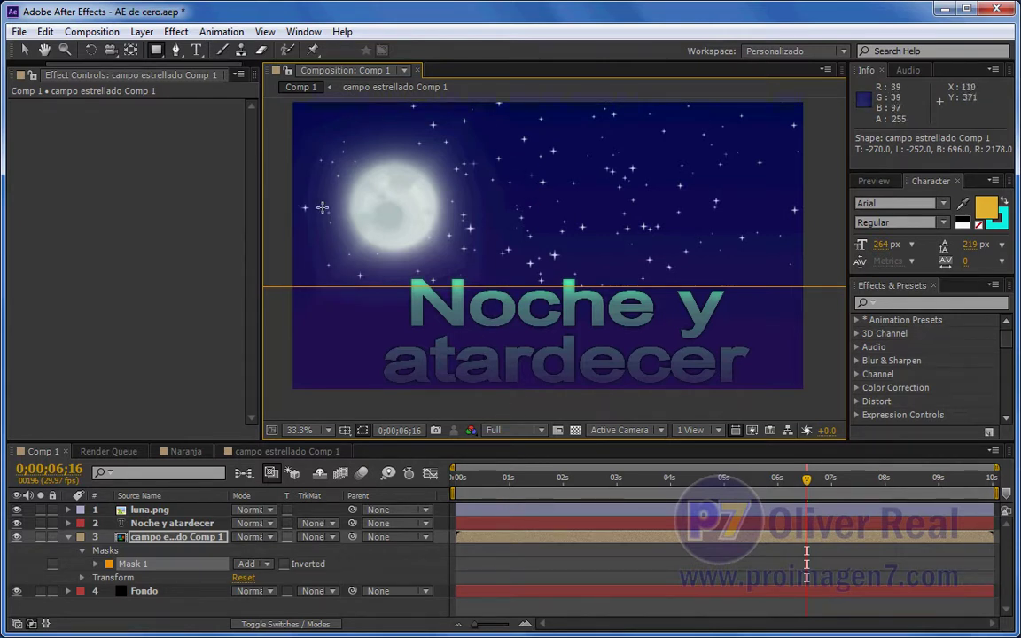
Step: Preview the masked stars, then set Mask 1's feather to about 196 pixels
mouse_move(458, 479)
mouse_down()
mouse_move(728, 505)
mouse_move(542, 514)
mouse_move(622, 515)
mouse_up()
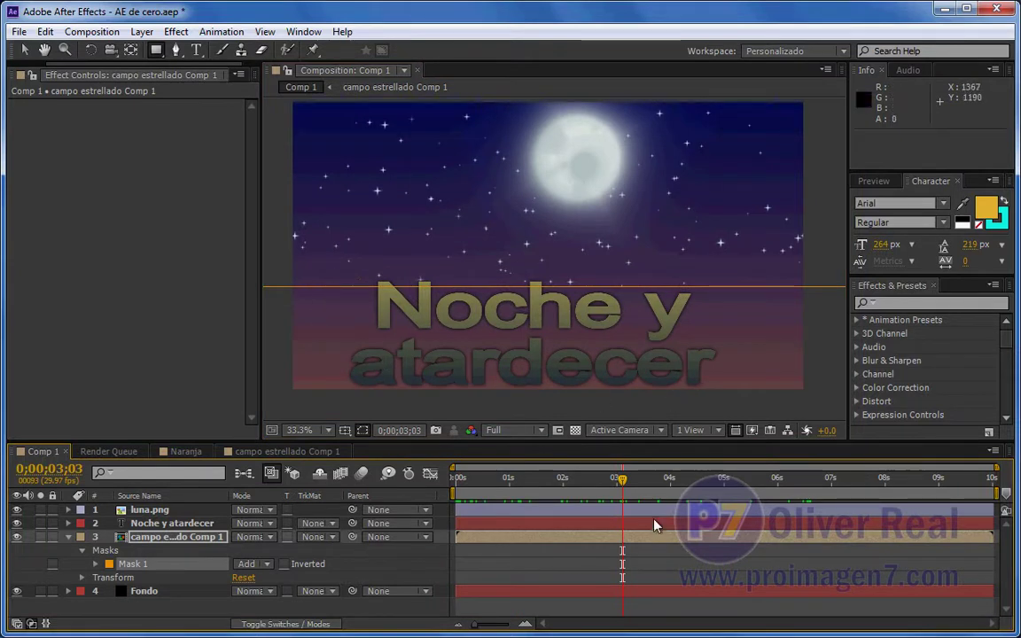
key(KP_0)
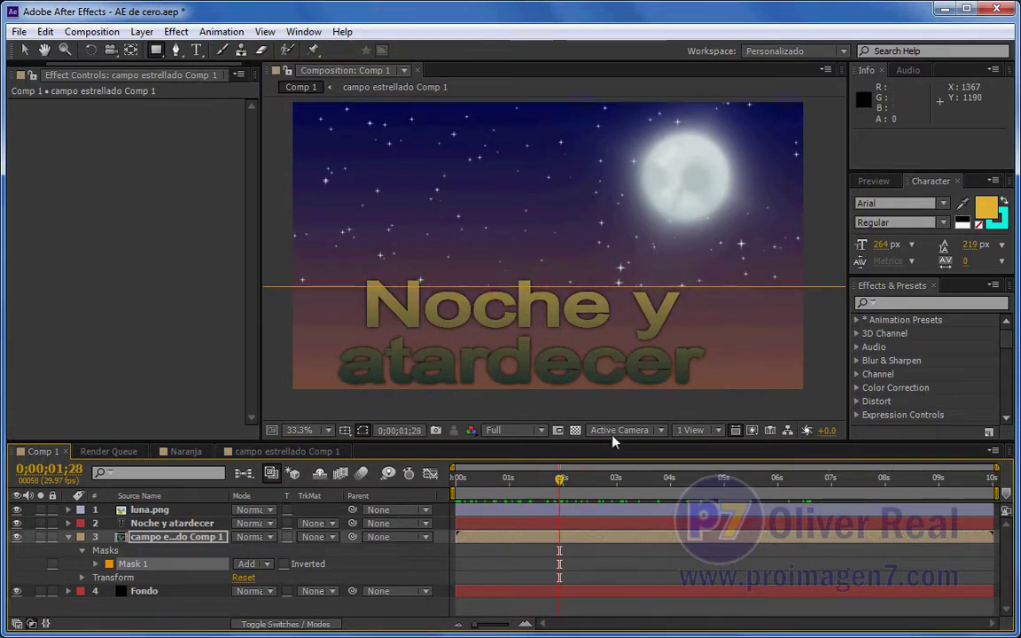
mouse_move(563, 483)
mouse_down()
mouse_move(525, 487)
mouse_move(550, 486)
mouse_up()
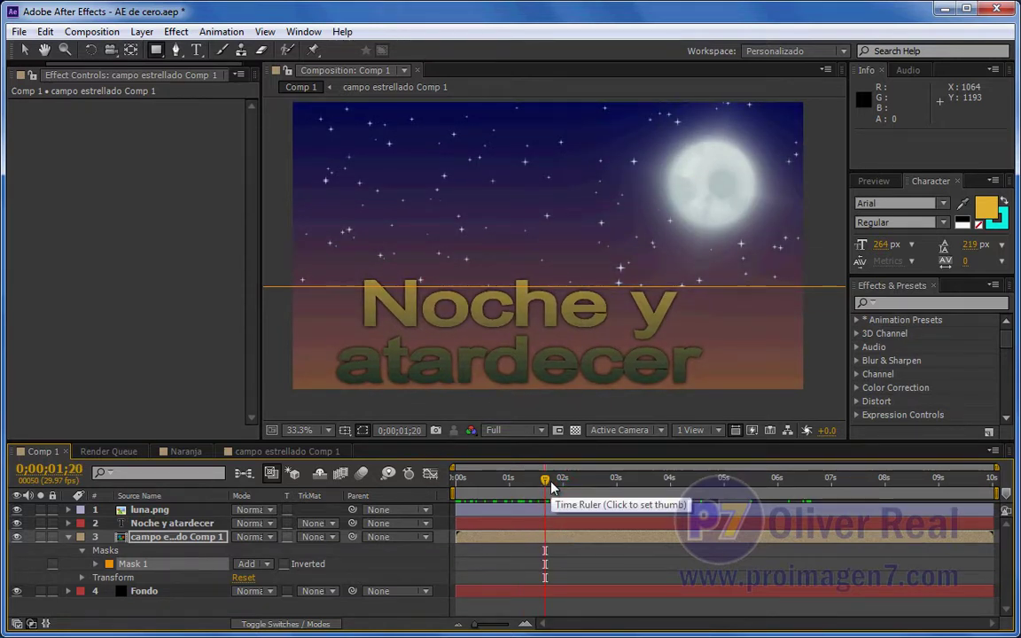
click(96, 564)
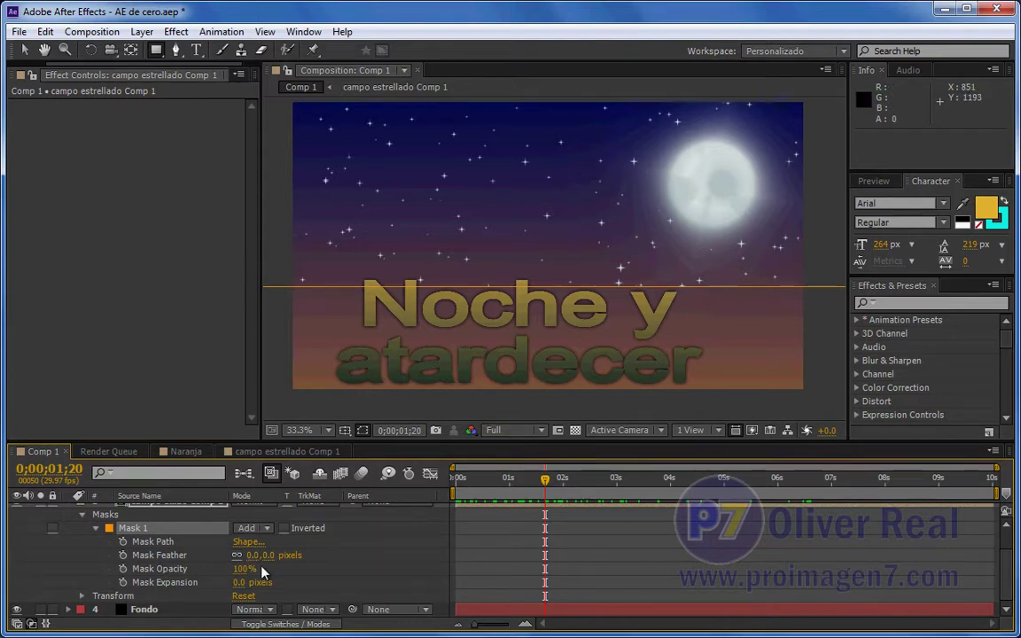
mouse_move(252, 556)
mouse_down()
mouse_move(547, 569)
mouse_move(375, 572)
mouse_up()
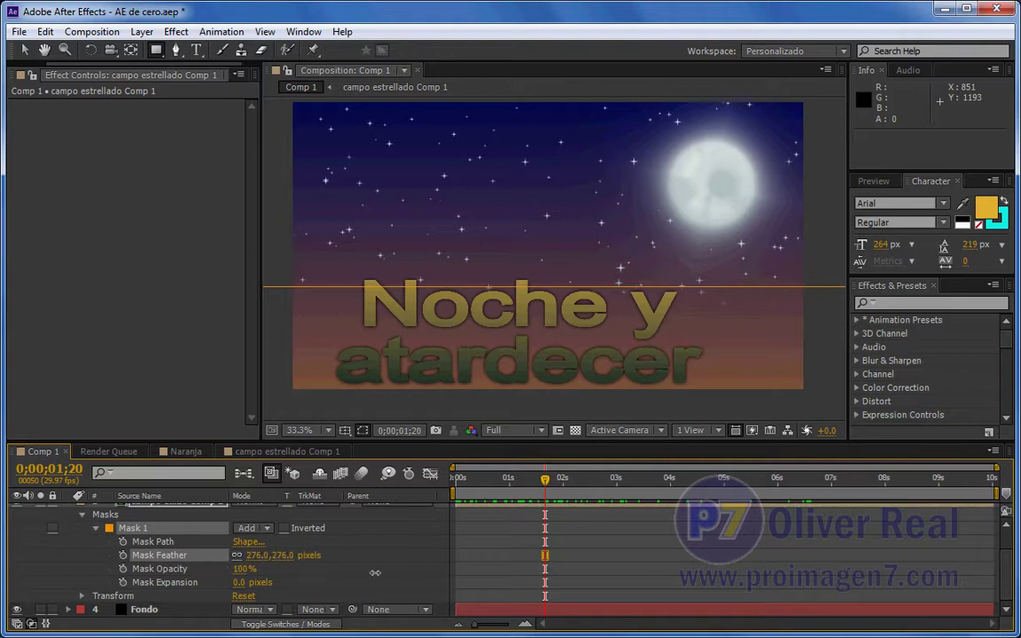
mouse_move(485, 571)
mouse_down()
mouse_move(299, 567)
mouse_move(333, 321)
mouse_up()
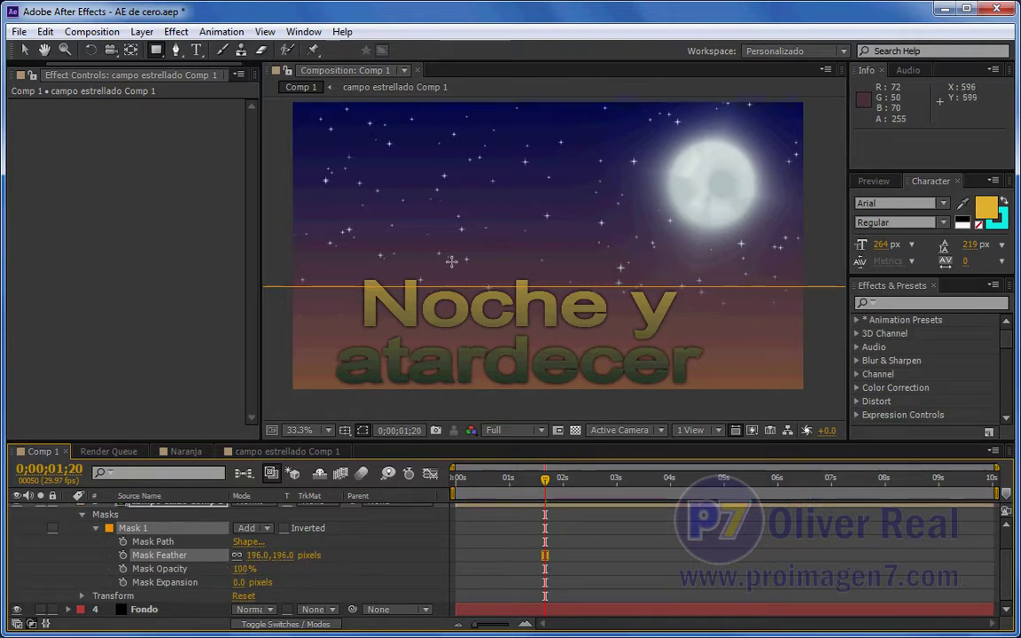
Step: In Naranja, replace the old mask on Naranja.jpg with a lower-right rectangle mask
click(181, 451)
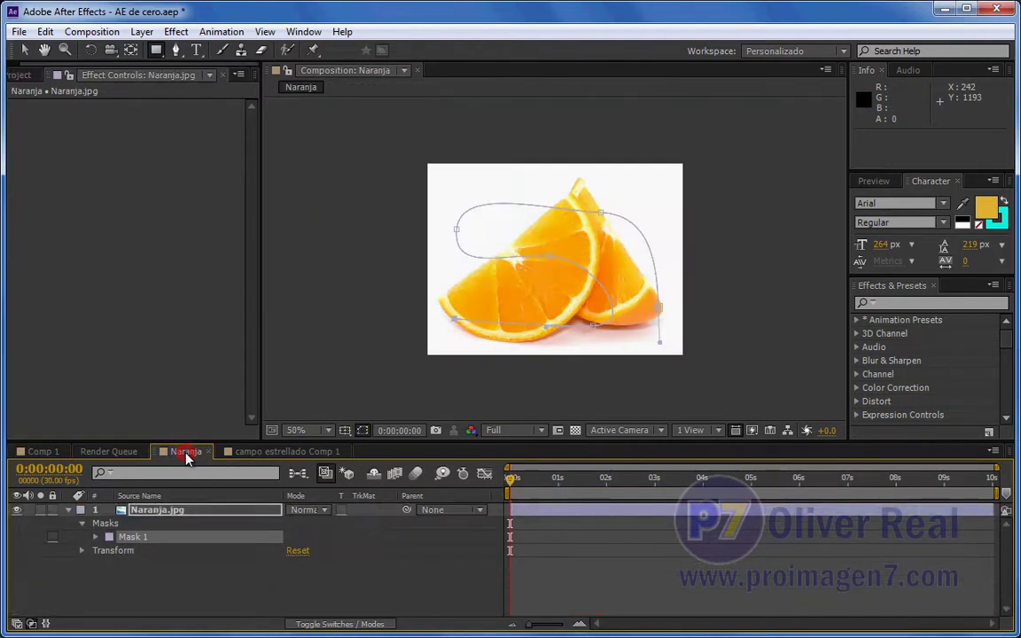
click(133, 538)
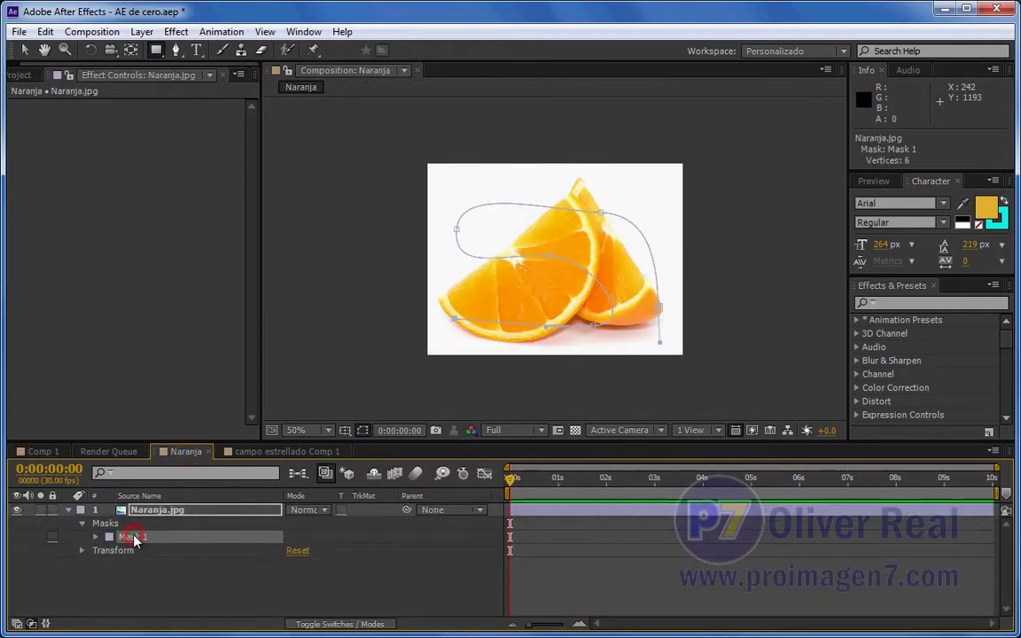
click(138, 538)
key(Delete)
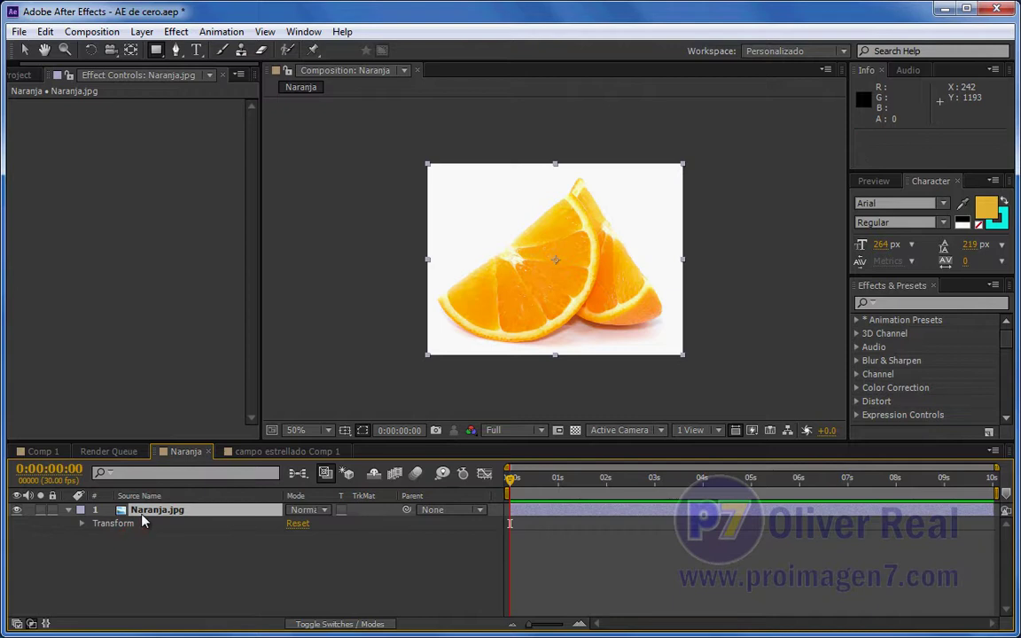
click(140, 510)
drag(486, 222, 597, 308)
Step: Give the orange photo's mask a 63-pixel feather and 7-pixel expansion
click(95, 537)
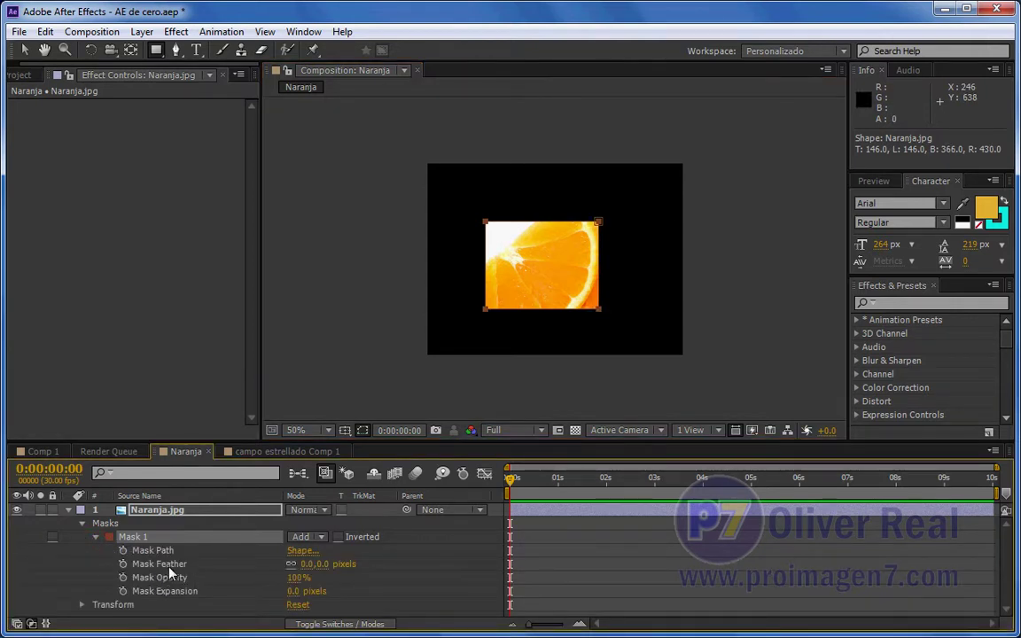
mouse_move(321, 564)
mouse_down()
mouse_move(456, 574)
mouse_move(386, 584)
mouse_up()
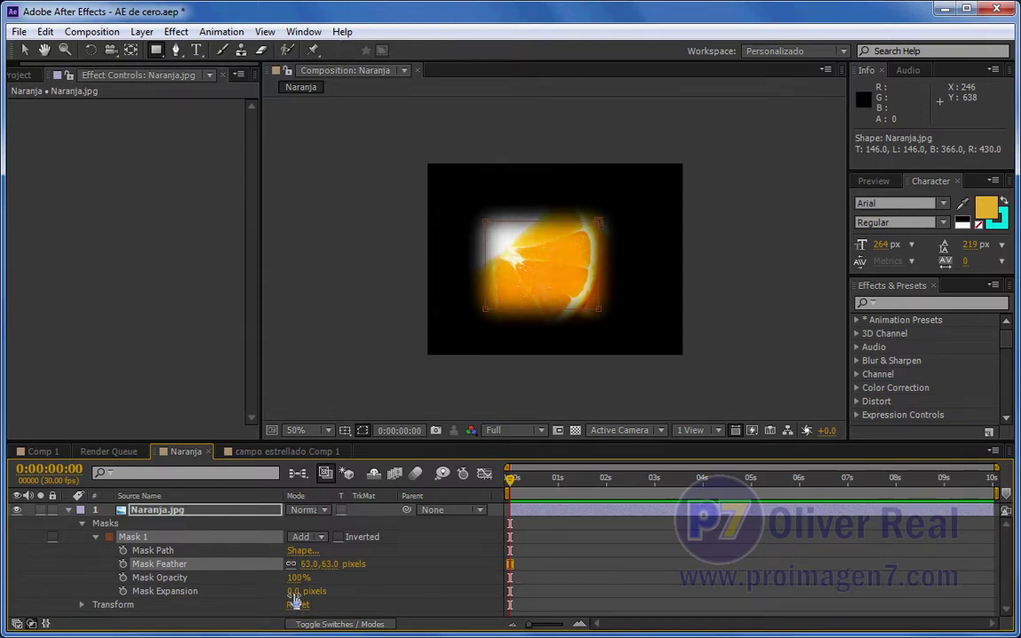
mouse_move(292, 591)
mouse_down()
mouse_move(359, 597)
mouse_move(274, 608)
mouse_move(320, 616)
mouse_up()
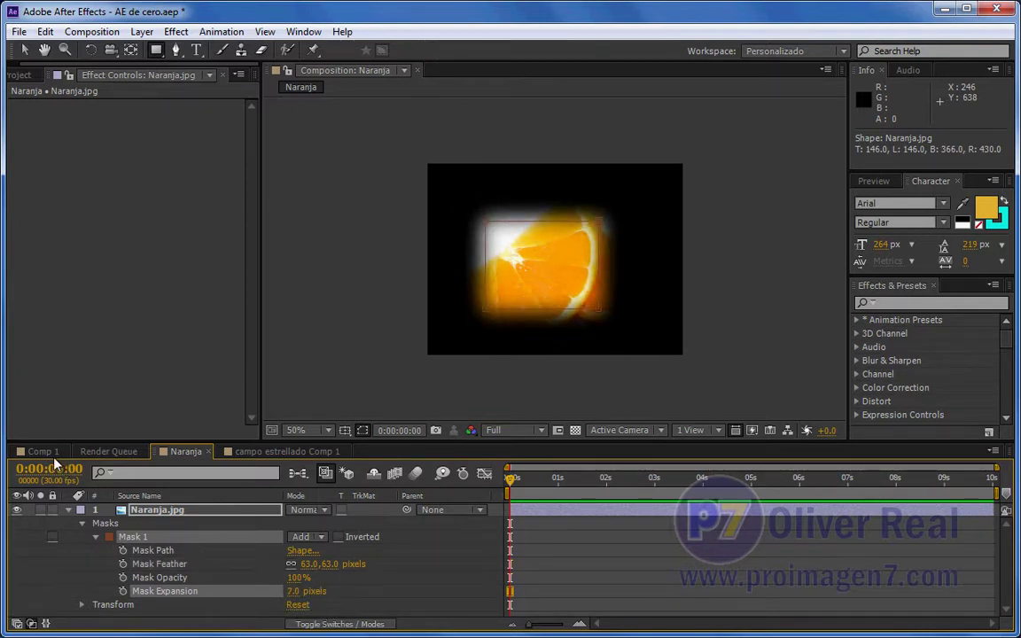
click(46, 452)
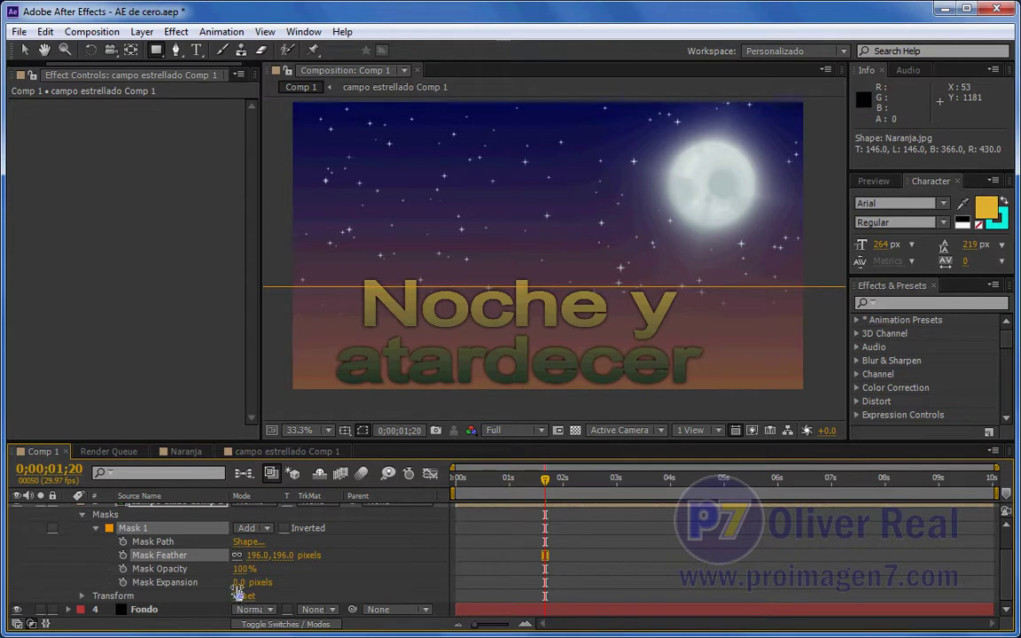
Step: Lower the starfield mask feather from 196 to 46 px and preview the first 3 seconds
mouse_move(279, 554)
mouse_down()
mouse_move(158, 555)
mouse_move(168, 558)
mouse_up()
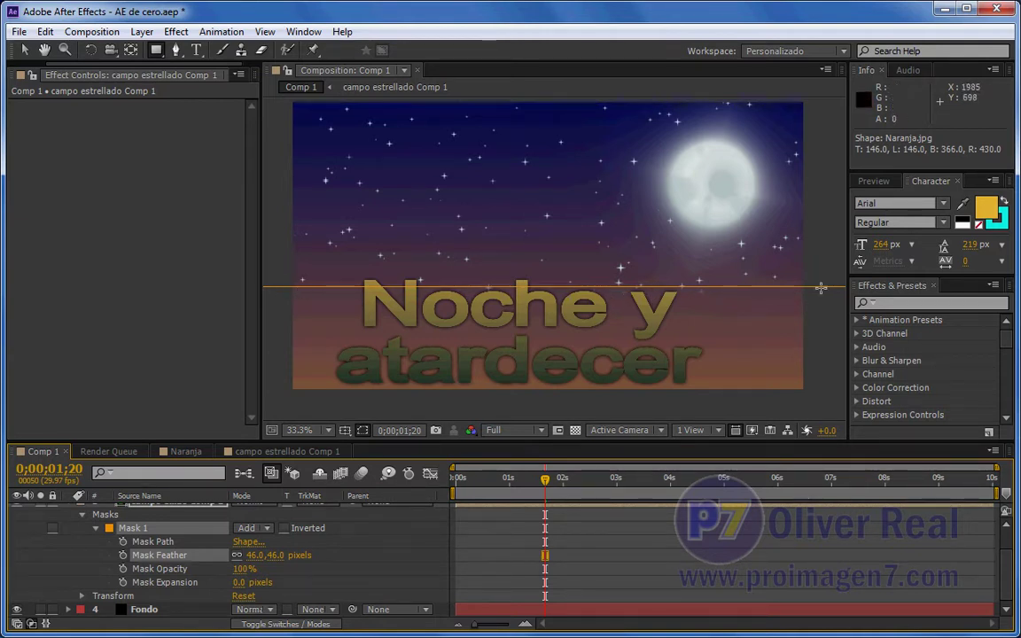
drag(542, 486, 563, 481)
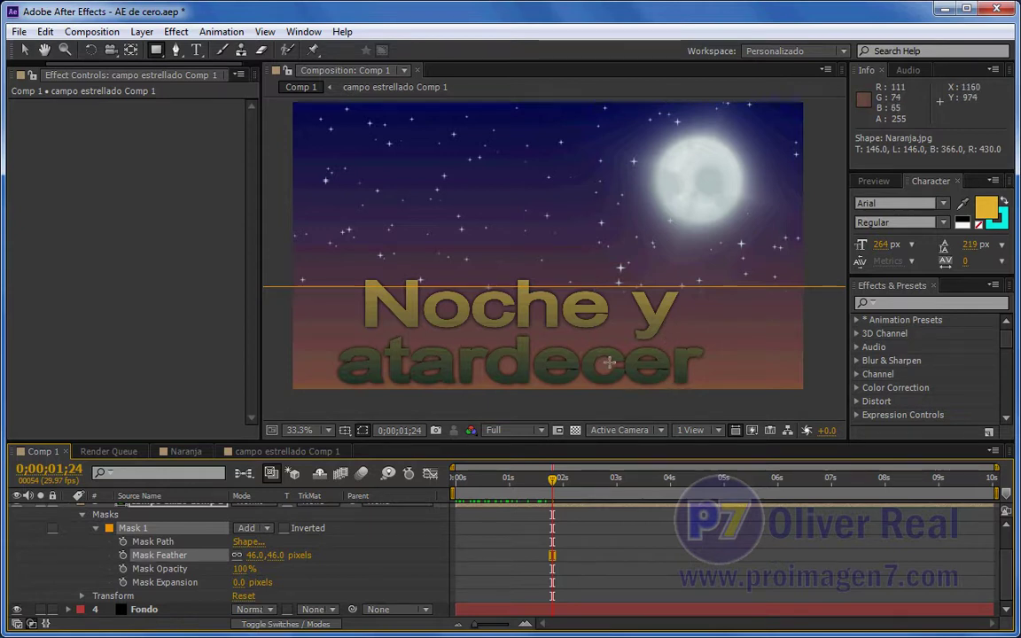
drag(554, 490, 660, 484)
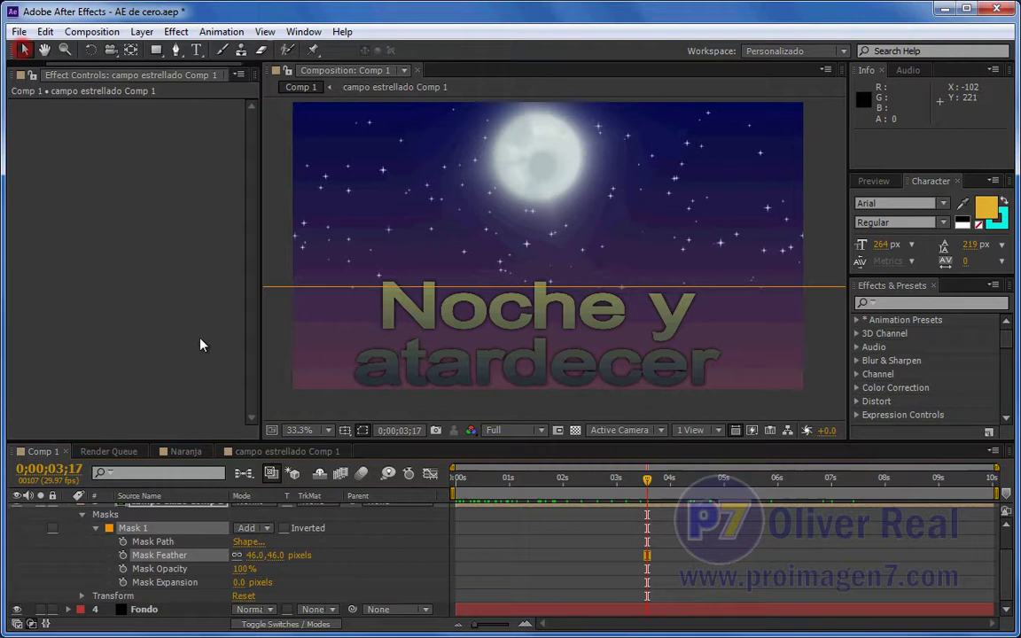
Step: Preview the animation through to about 7 seconds, then select Mask 1 and zoom the viewer out
click(275, 409)
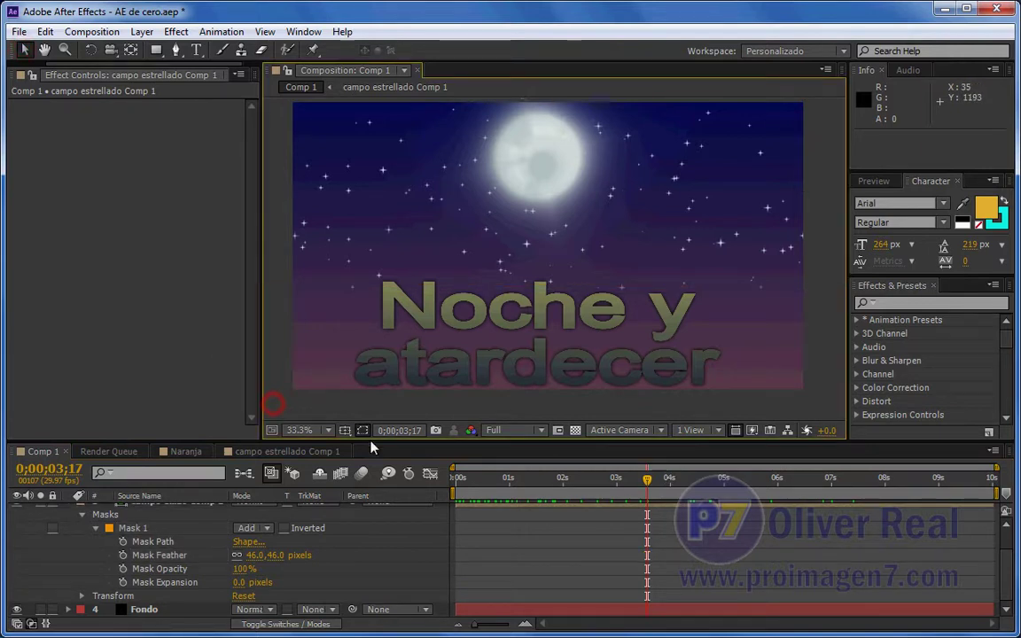
click(478, 479)
mouse_move(476, 481)
mouse_down()
mouse_move(840, 509)
mouse_move(454, 510)
mouse_move(768, 515)
mouse_move(455, 496)
mouse_move(551, 494)
mouse_move(439, 485)
mouse_up()
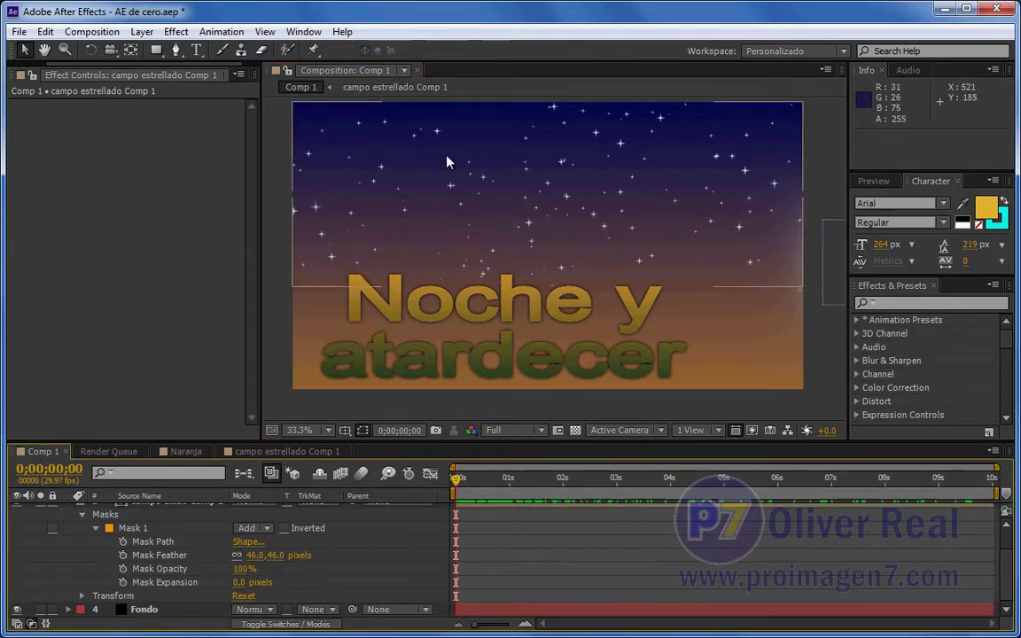
mouse_move(456, 479)
mouse_down()
mouse_move(557, 478)
mouse_move(457, 479)
mouse_up()
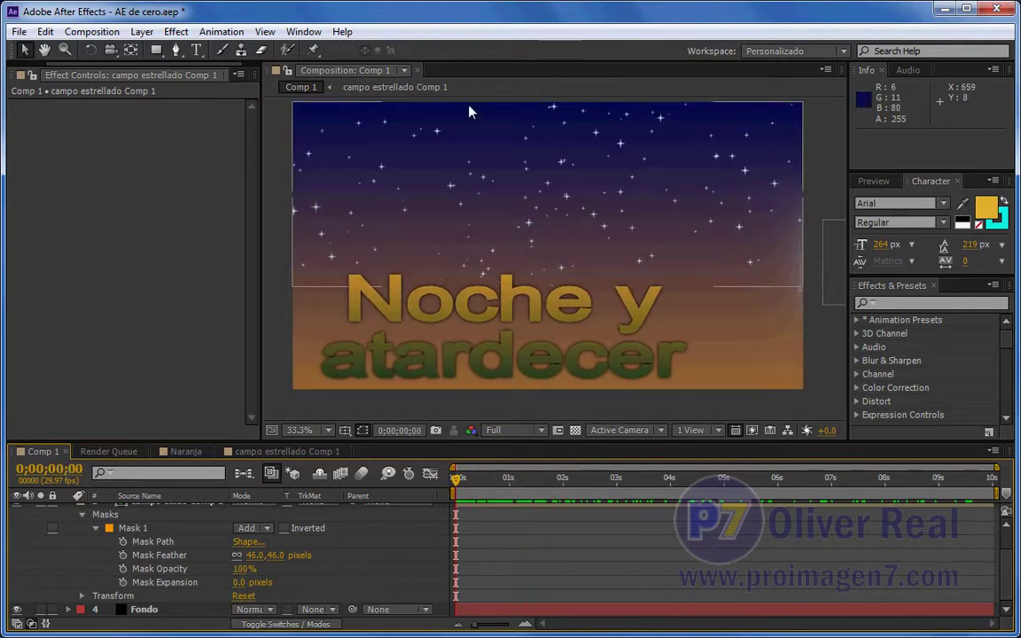
mouse_move(456, 479)
mouse_down()
mouse_move(496, 486)
mouse_move(443, 487)
mouse_up()
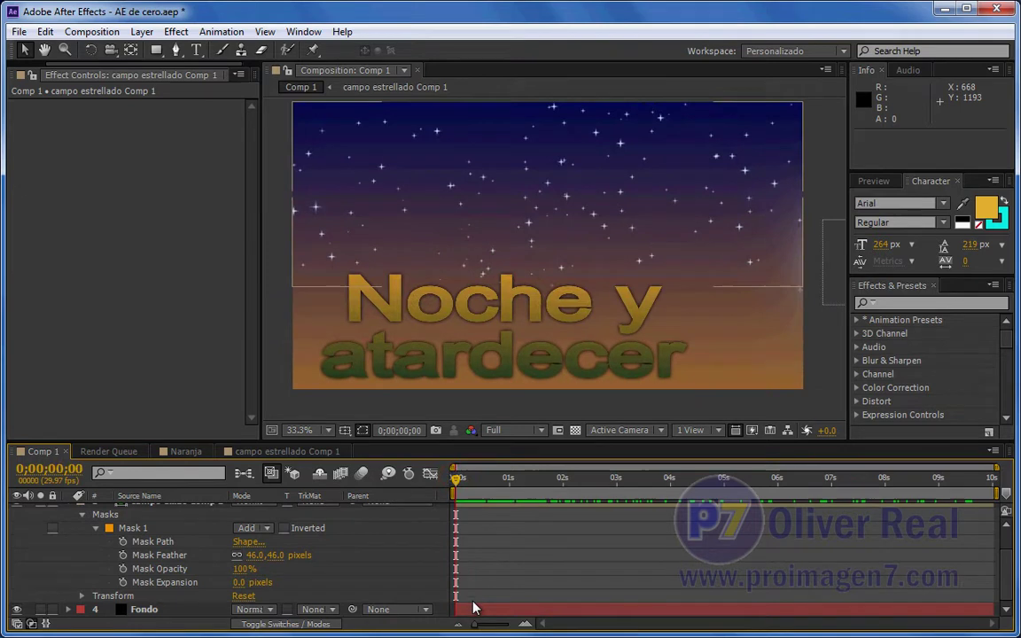
click(132, 528)
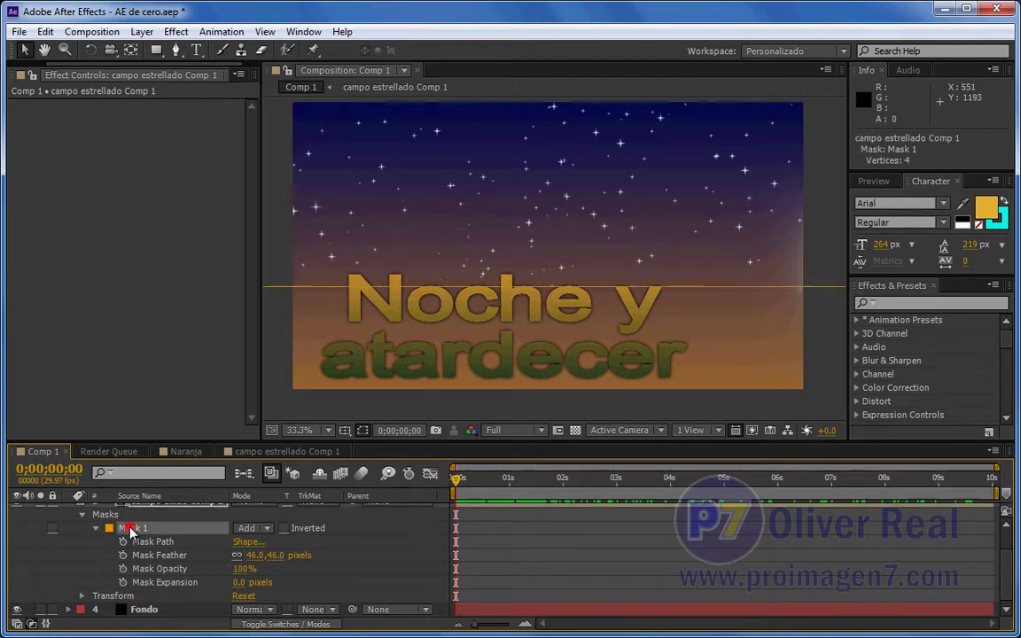
key(comma)
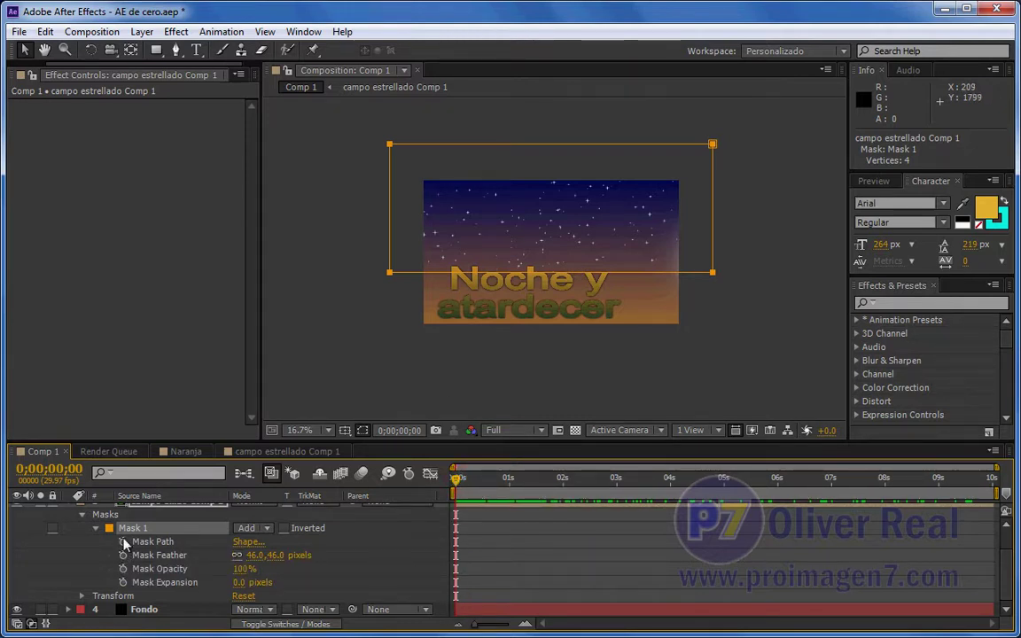
Step: Keyframe Mask 1's path at 0s with its bottom edge raised into a thin strip above the frame
click(123, 541)
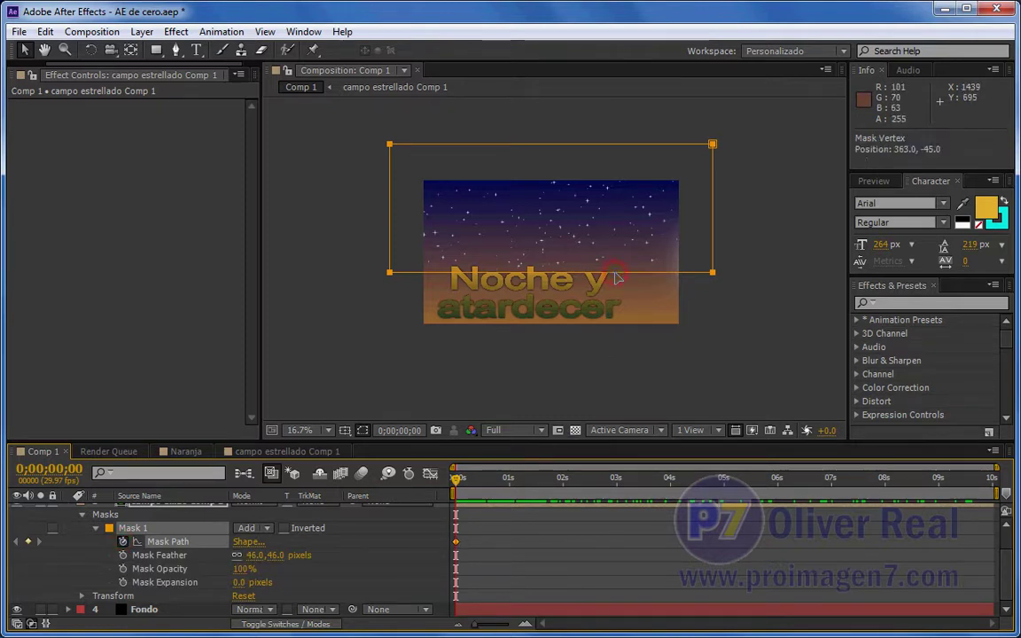
drag(616, 274, 612, 173)
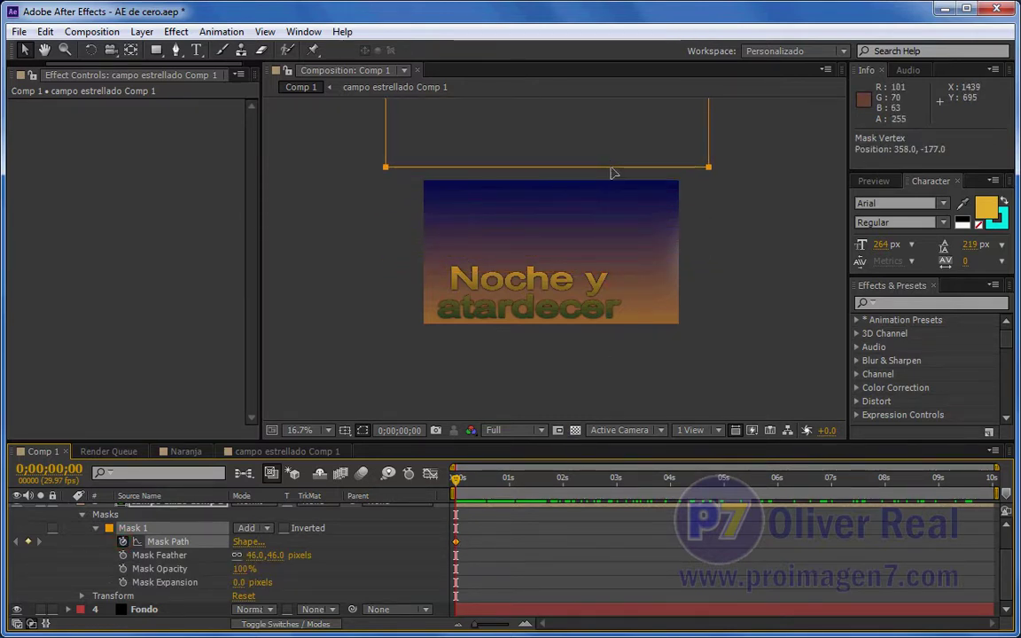
key(ctrl+z)
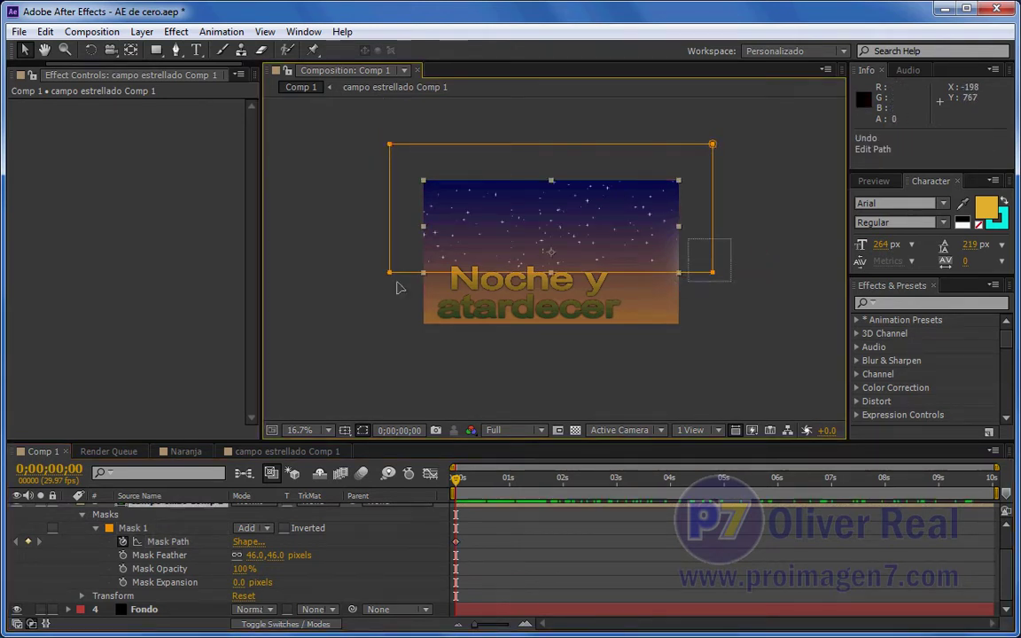
mouse_move(401, 276)
mouse_down()
mouse_move(401, 174)
mouse_move(399, 286)
mouse_move(400, 173)
mouse_up()
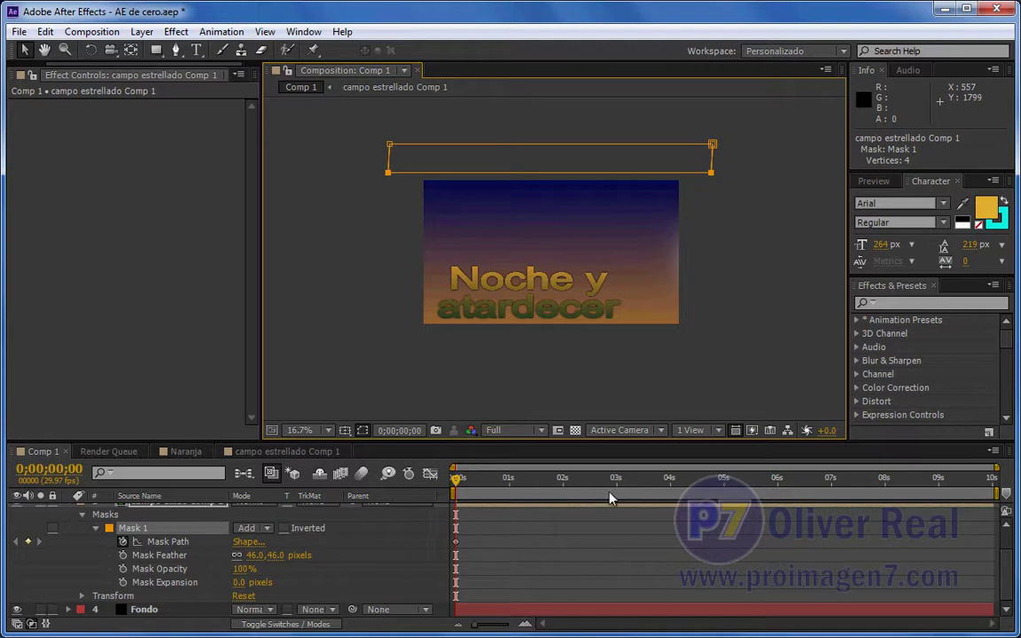
Step: At about 5 seconds, stretch the mask's bottom edge down over the sky and preview the reveal
mouse_move(741, 479)
mouse_down()
mouse_move(626, 482)
mouse_move(725, 485)
mouse_up()
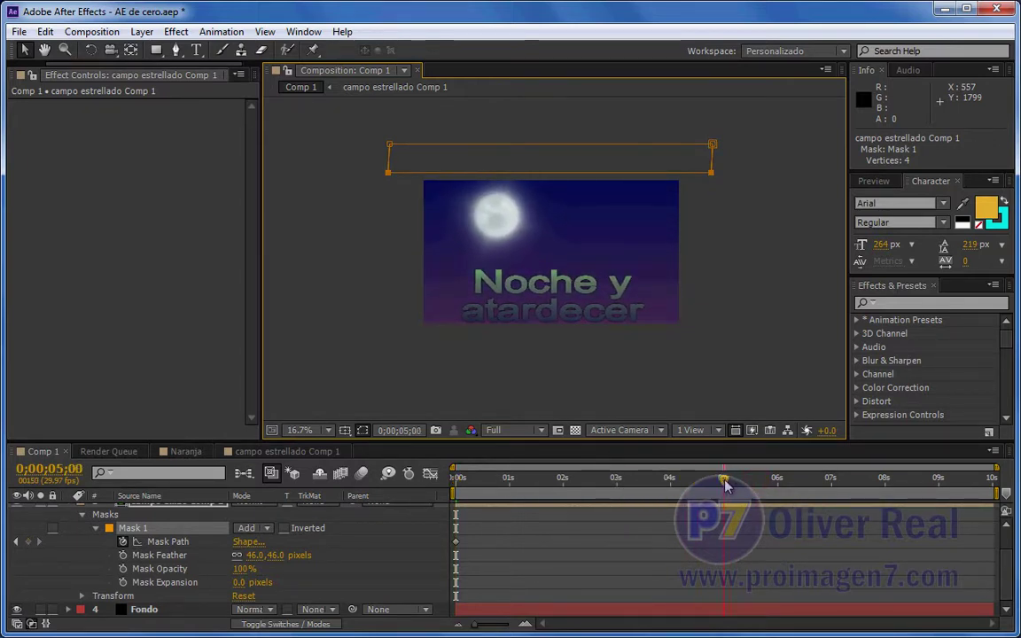
drag(401, 175, 410, 284)
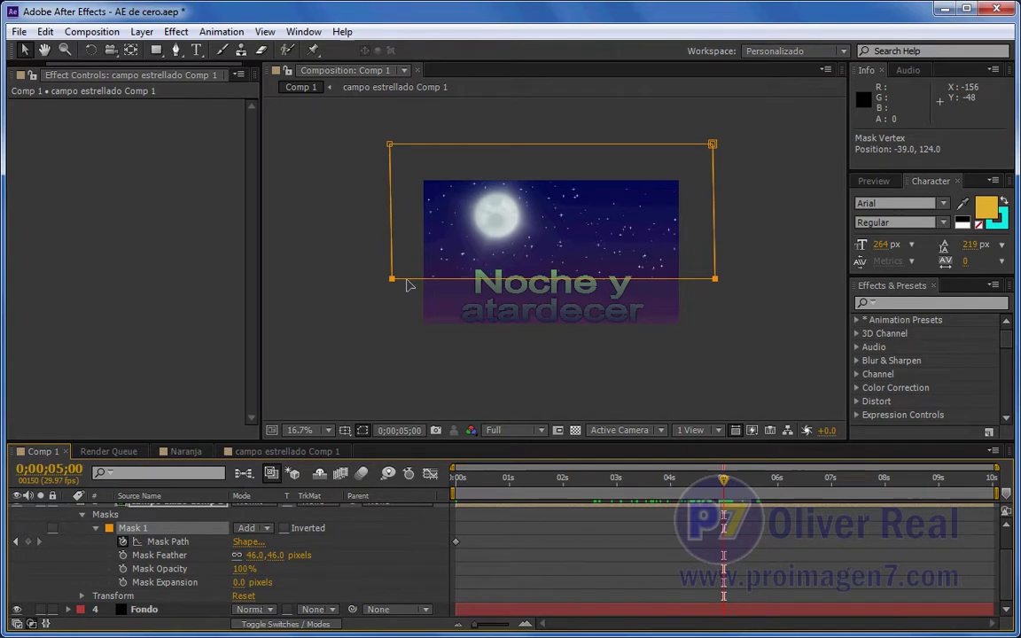
click(462, 483)
drag(461, 485, 786, 496)
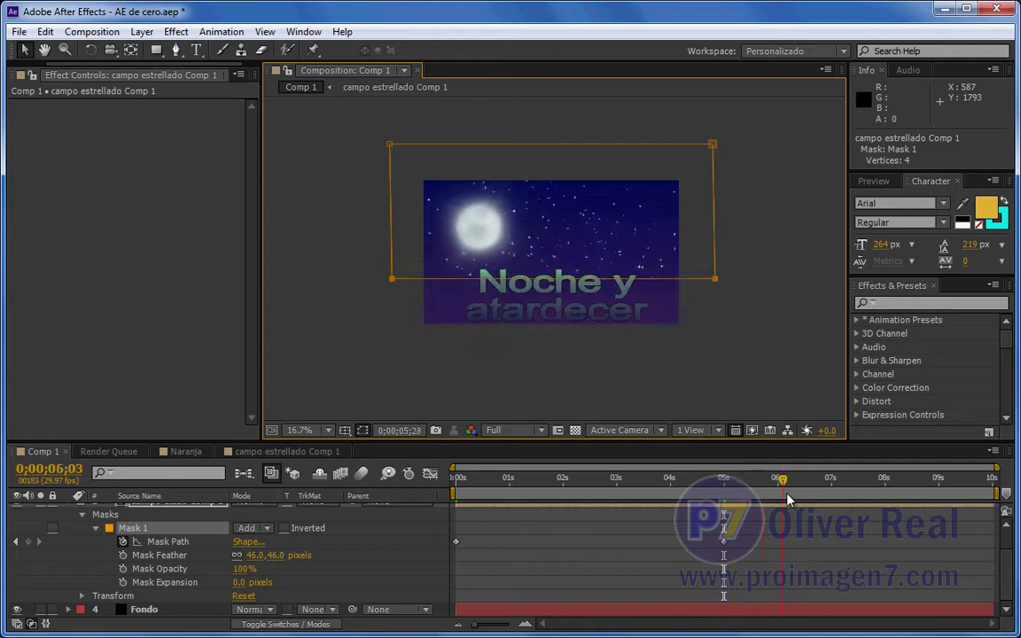
Step: Replay the star reveal through its final seconds, then reselect the starfield layer
click(702, 376)
mouse_move(626, 476)
mouse_down()
mouse_move(618, 481)
mouse_move(759, 484)
mouse_move(571, 485)
mouse_move(946, 511)
mouse_up()
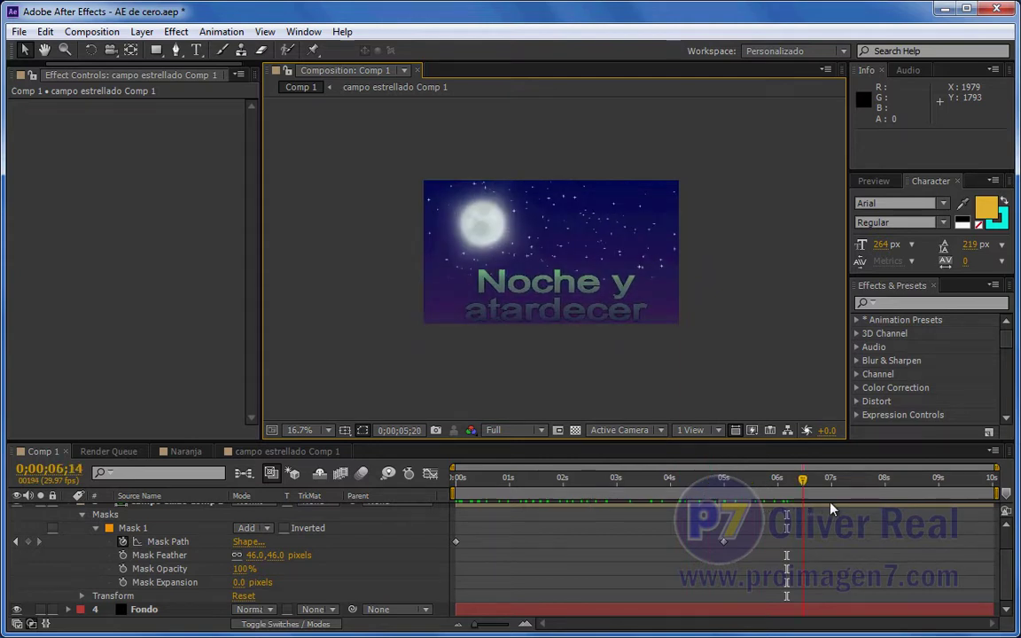
mouse_move(882, 513)
mouse_down()
mouse_move(932, 511)
mouse_move(866, 512)
mouse_up()
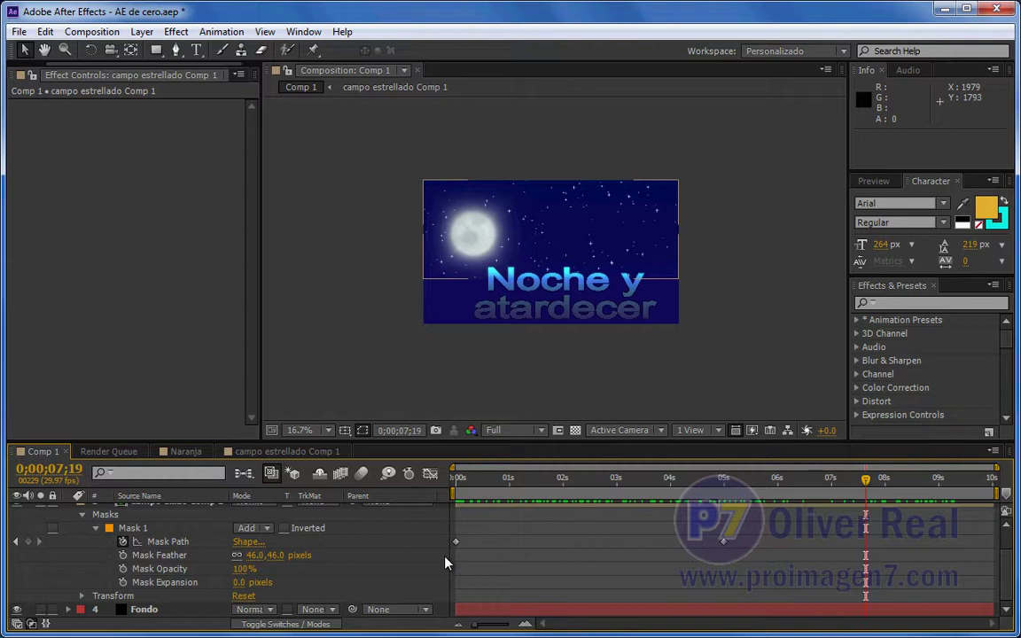
click(374, 366)
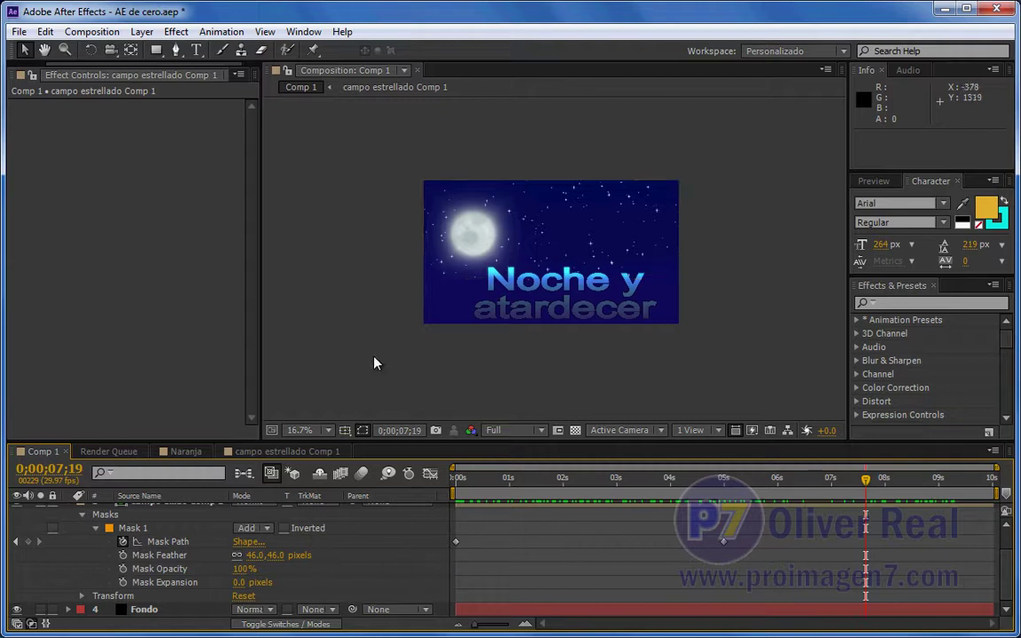
click(346, 567)
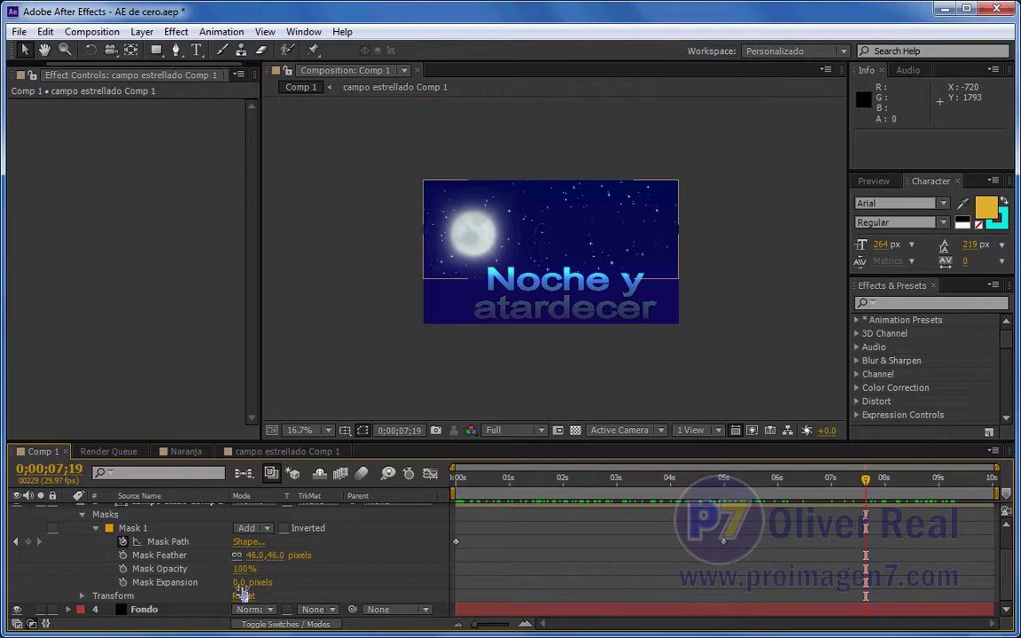
Step: Adjust the orange photo's Mask Expansion in the Naranja comp, then return to Comp 1
click(184, 451)
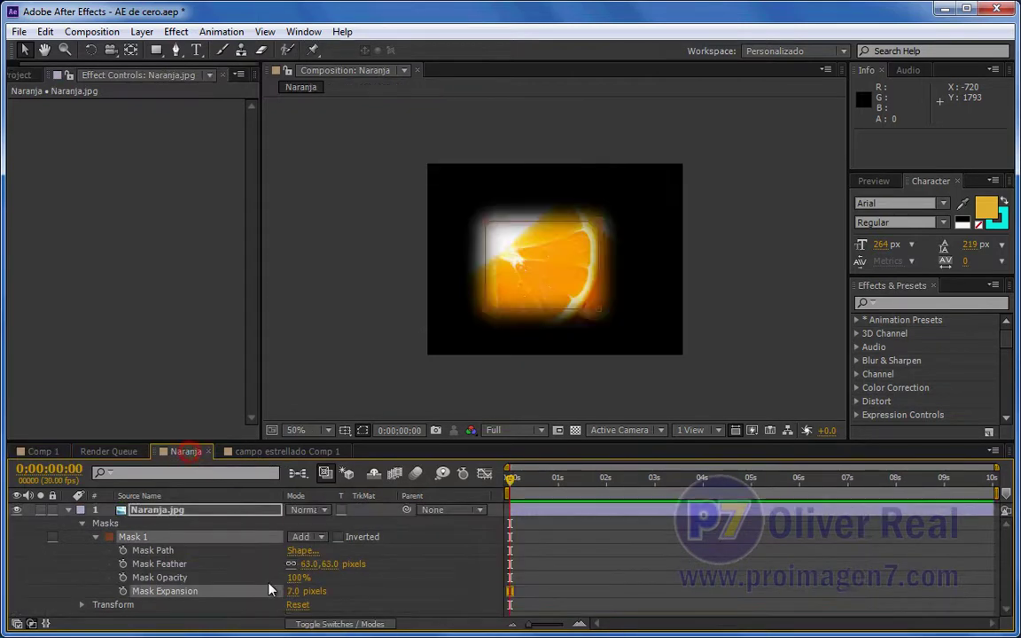
mouse_move(301, 593)
mouse_down()
mouse_move(280, 592)
mouse_move(324, 603)
mouse_move(302, 595)
mouse_up()
click(53, 451)
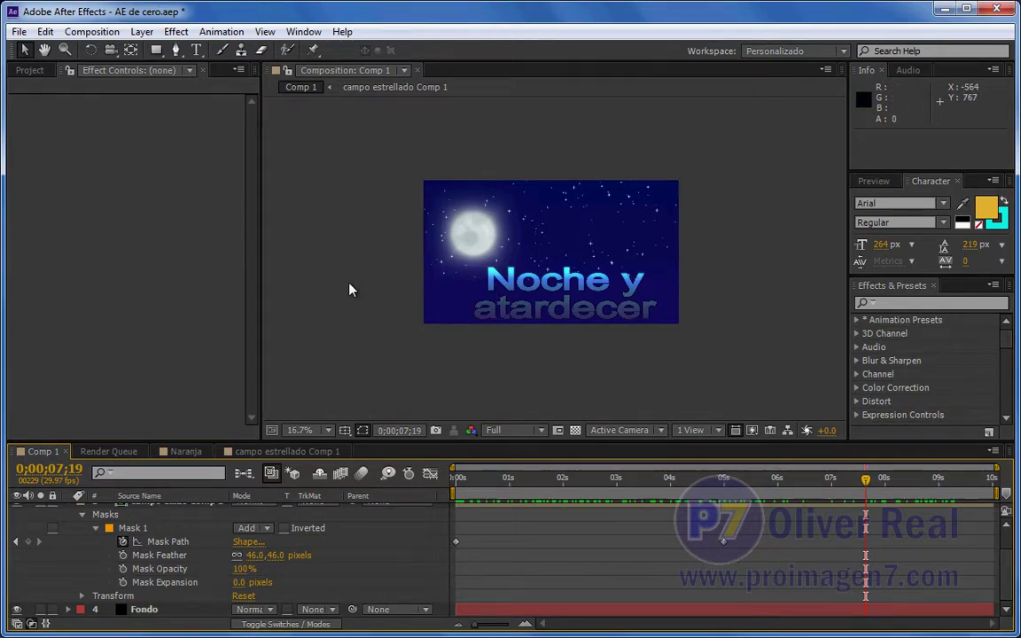
Step: Collapse the starfield layer's mask properties and select the starfield and Fondo layers
click(81, 516)
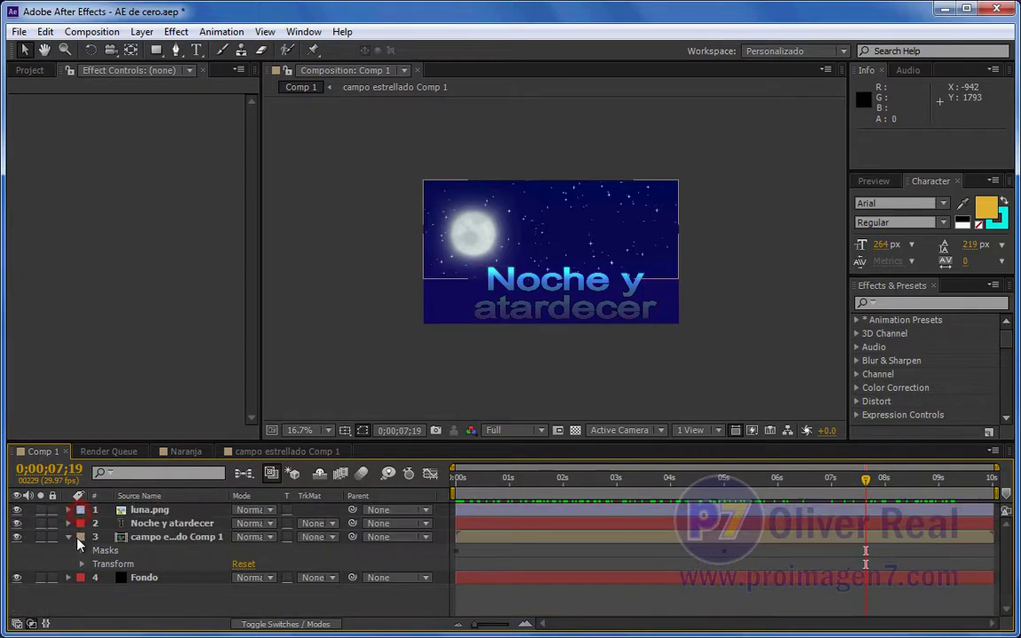
click(68, 537)
click(136, 537)
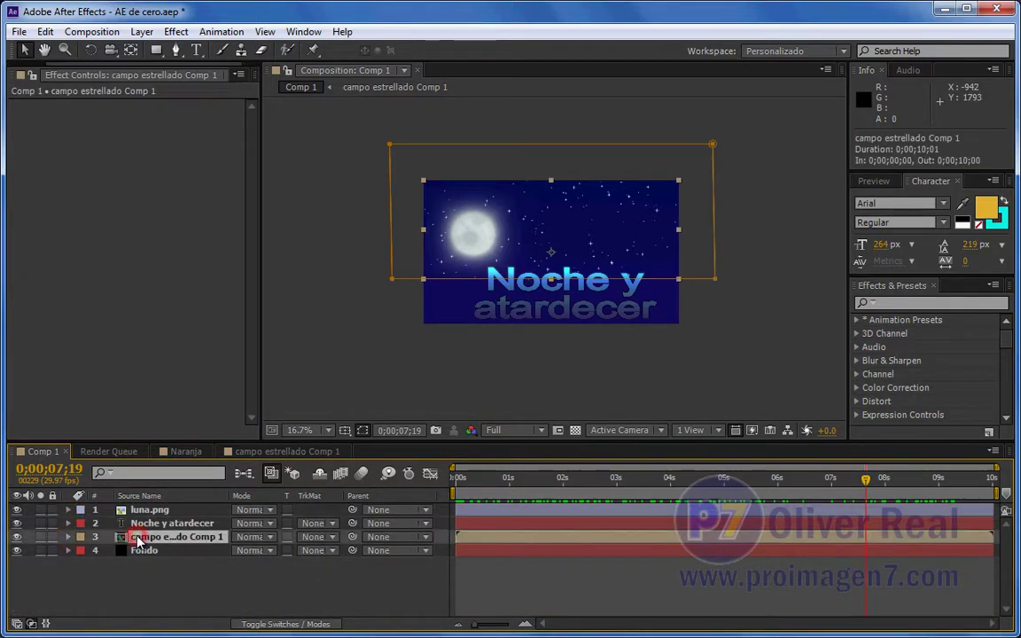
shift+click(144, 550)
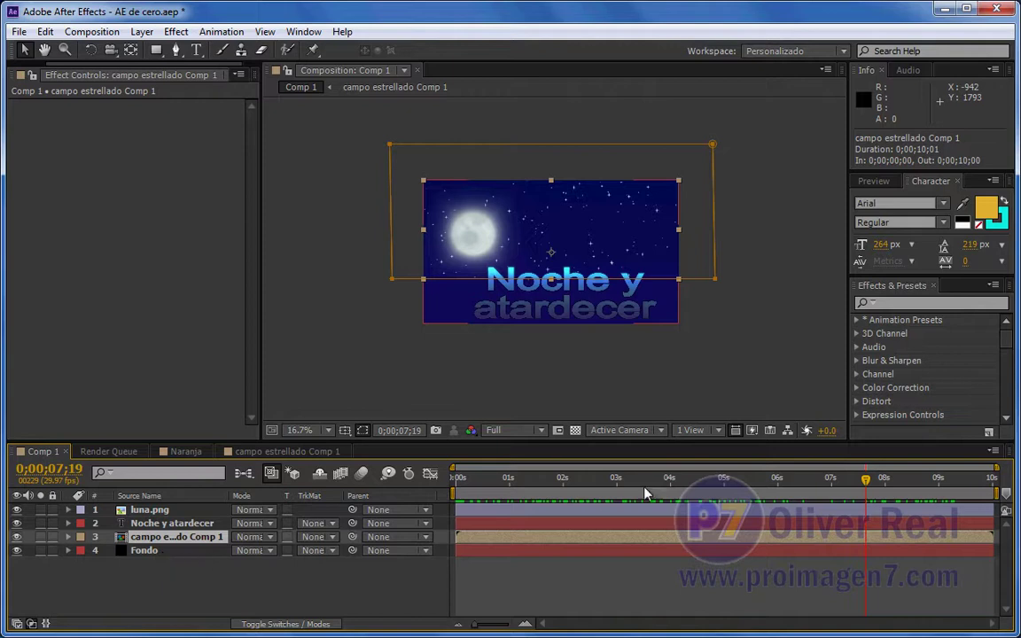